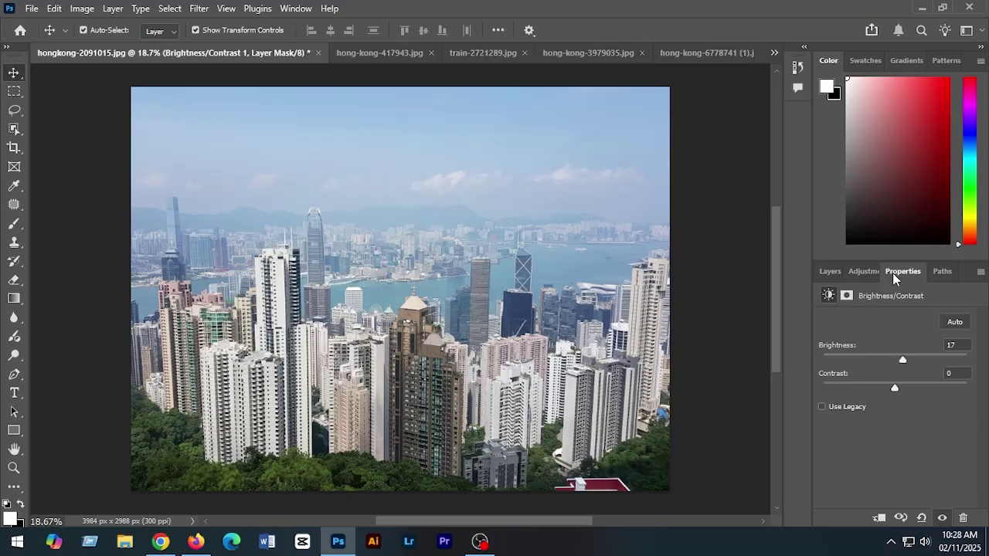
- Add an Exposure adjustment layer to the skyline photo and set its exposure to about +0.40
{"action": "left_click", "coordinate": [866, 272]}
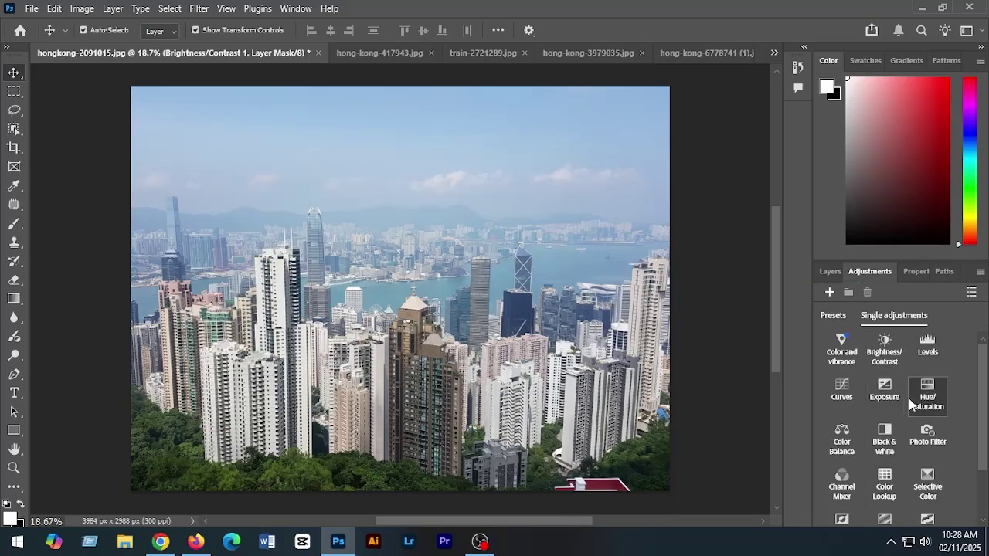
{"action": "left_click", "coordinate": [885, 403]}
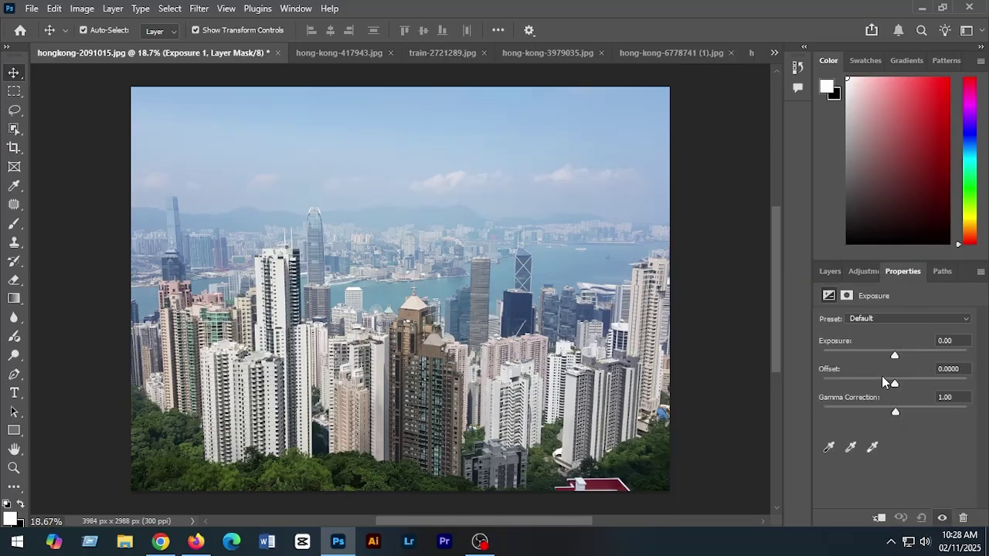
{"action": "left_click_drag", "start_coordinate": [895, 357], "coordinate": [901, 360]}
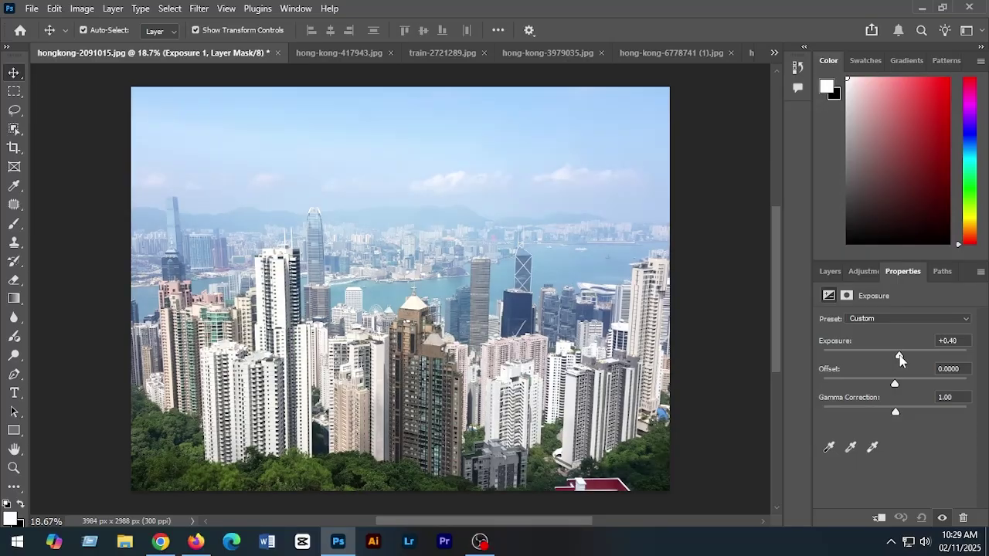
- Add a Hue/Saturation adjustment layer with the hue at about +5 and slightly raised saturation
{"action": "left_click", "coordinate": [866, 272]}
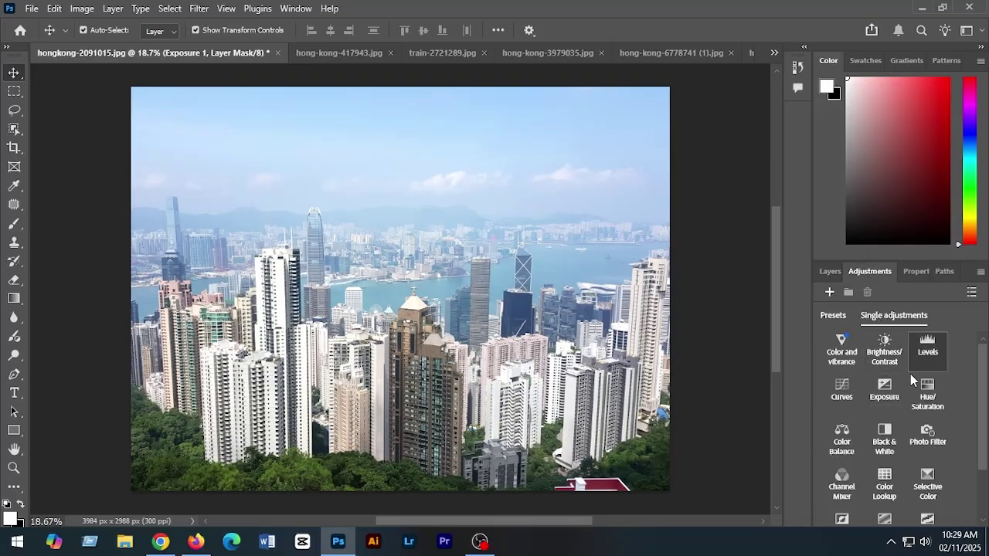
{"action": "left_click", "coordinate": [925, 397]}
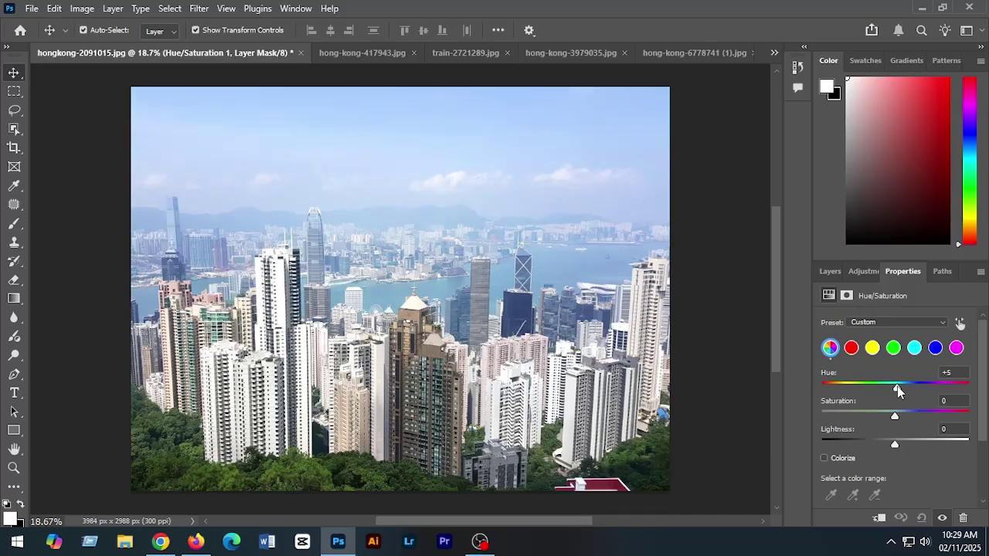
{"action": "left_click_drag", "start_coordinate": [895, 416], "coordinate": [897, 417]}
- Add a second Hue/Saturation adjustment layer and set its master hue to about +11
{"action": "left_click", "coordinate": [866, 271]}
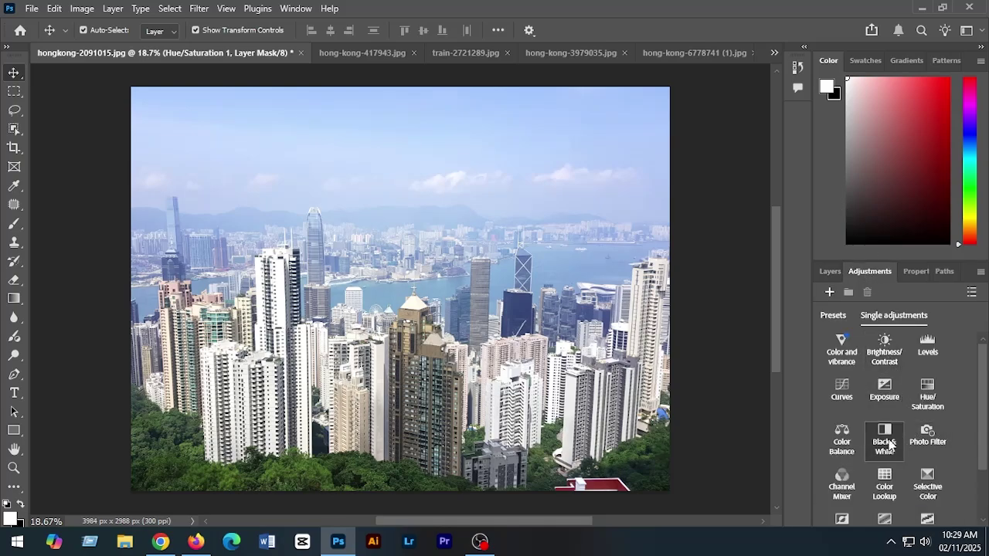
{"action": "scroll", "coordinate": [889, 443], "scroll_direction": "down", "scroll_amount": 1}
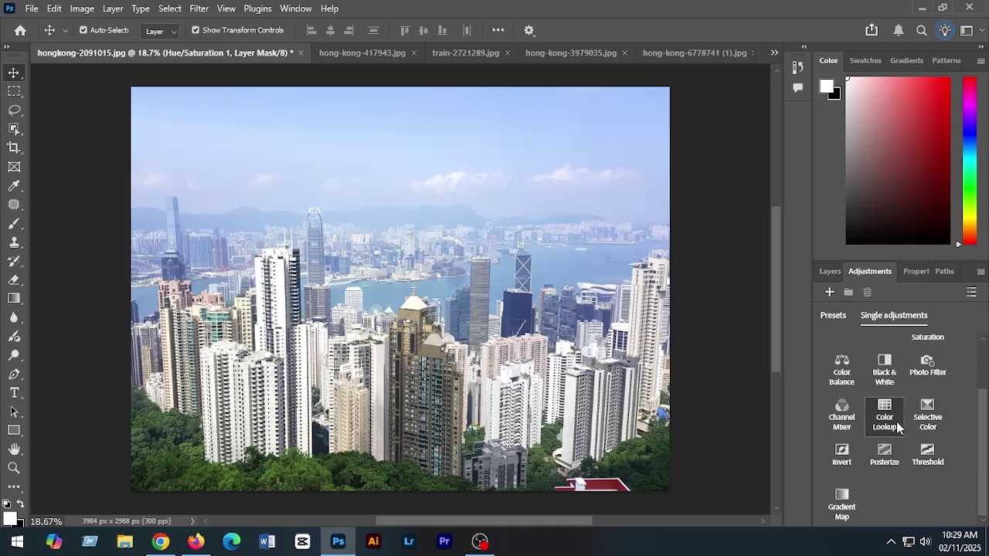
{"action": "scroll", "coordinate": [899, 427], "scroll_direction": "up", "scroll_amount": 1}
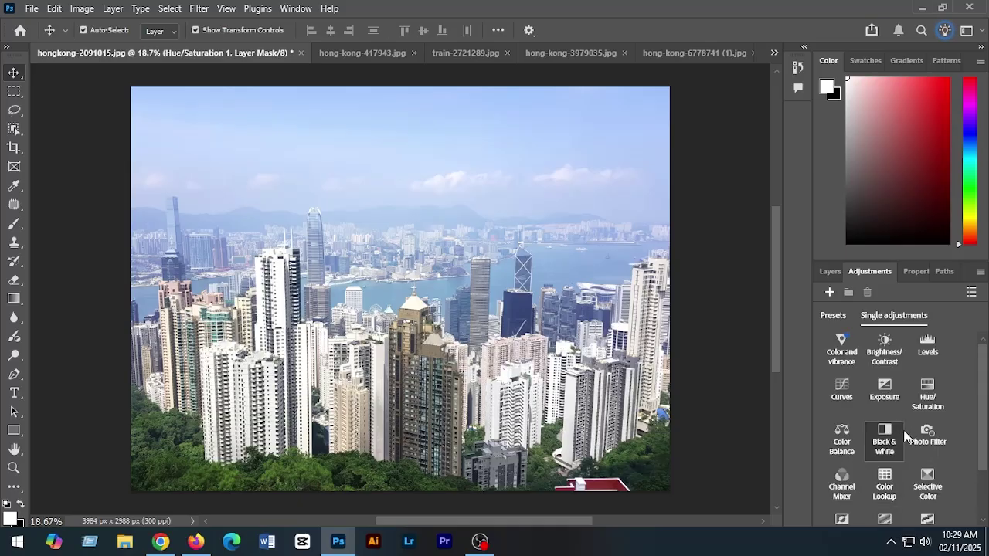
{"action": "left_click", "coordinate": [929, 395]}
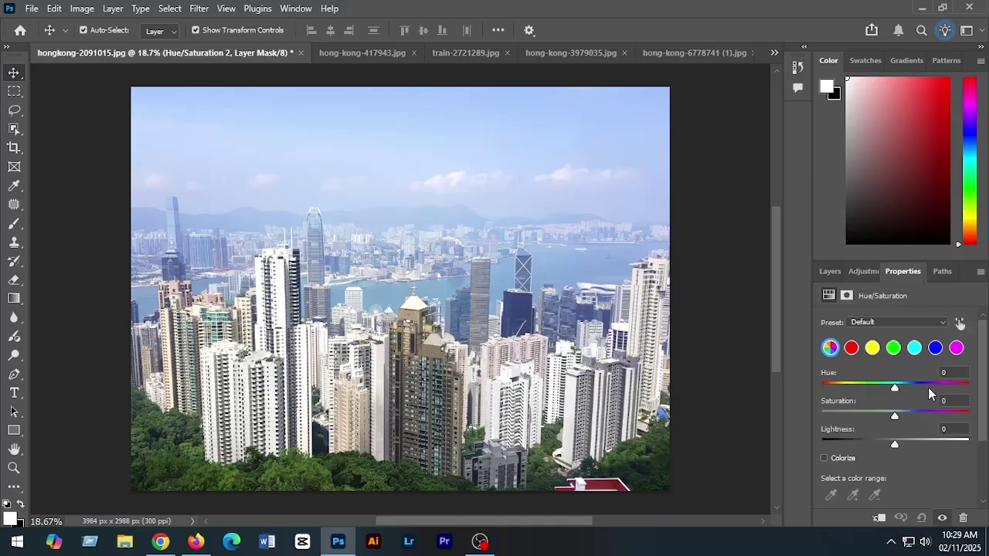
{"action": "left_click_drag", "start_coordinate": [896, 392], "coordinate": [901, 390]}
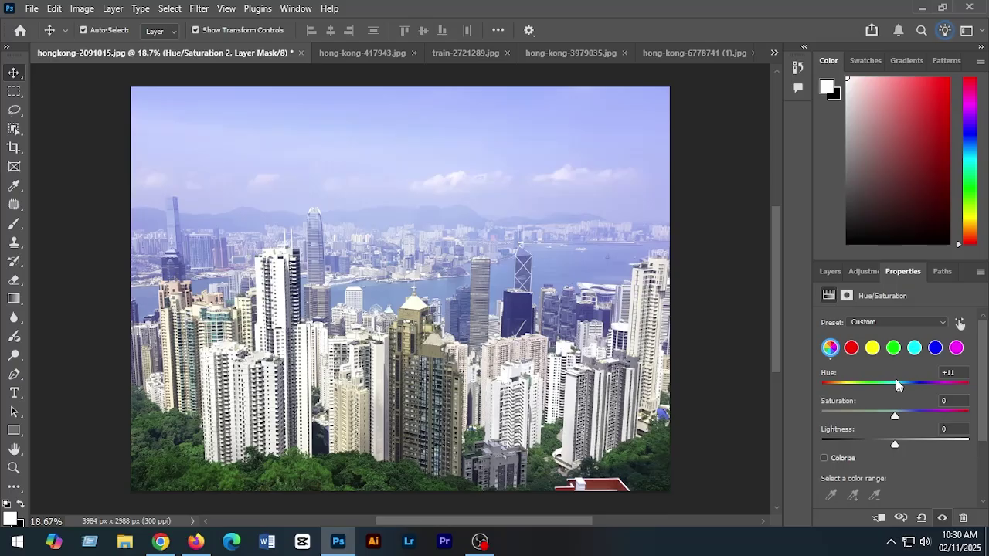
- Shift the hue of individual color ranges slightly upward: reds to +2, greens to +4, plus small shifts for yellows and cyans
{"action": "left_click", "coordinate": [851, 348]}
{"action": "left_click_drag", "start_coordinate": [895, 392], "coordinate": [897, 393]}
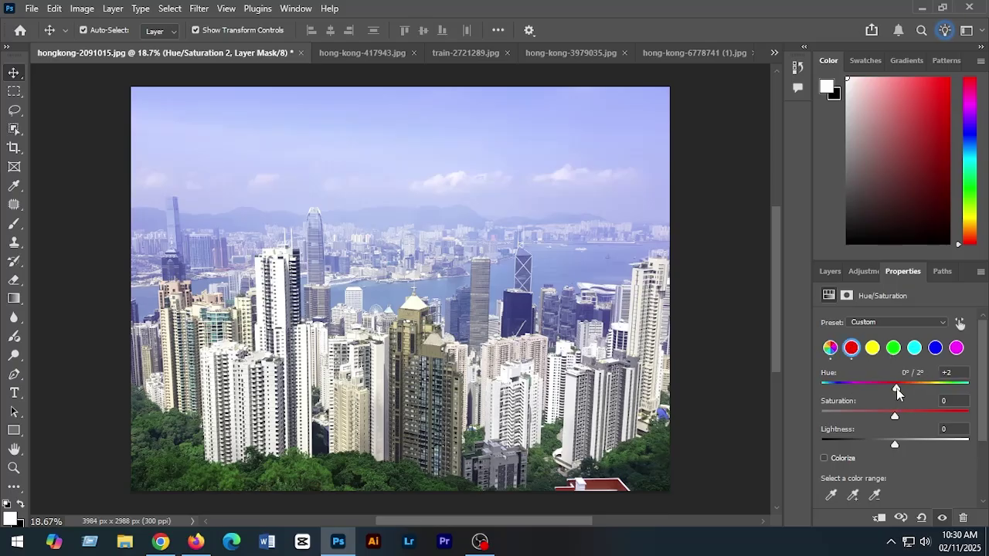
{"action": "left_click", "coordinate": [872, 347]}
{"action": "left_click_drag", "start_coordinate": [896, 391], "coordinate": [899, 394]}
{"action": "left_click", "coordinate": [893, 347]}
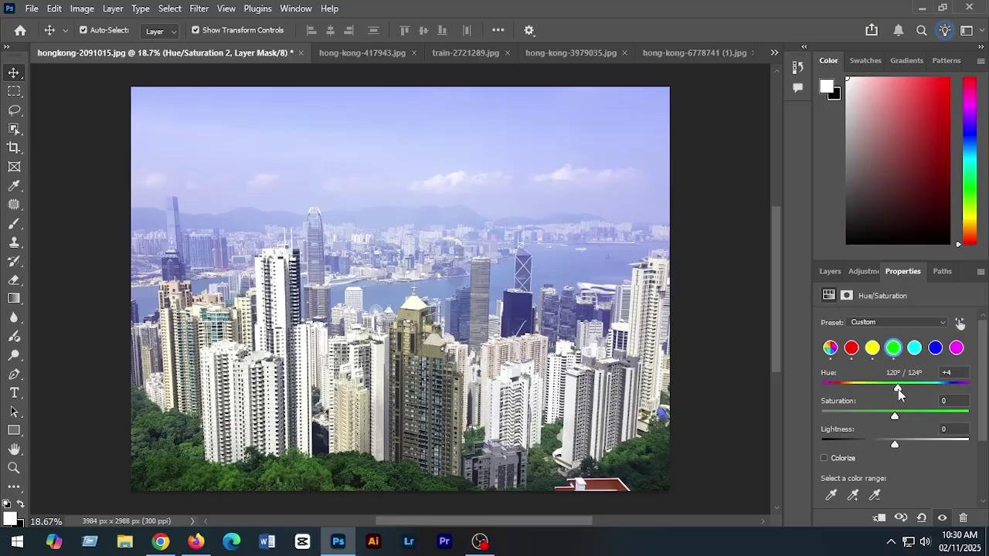
{"action": "left_click", "coordinate": [914, 348]}
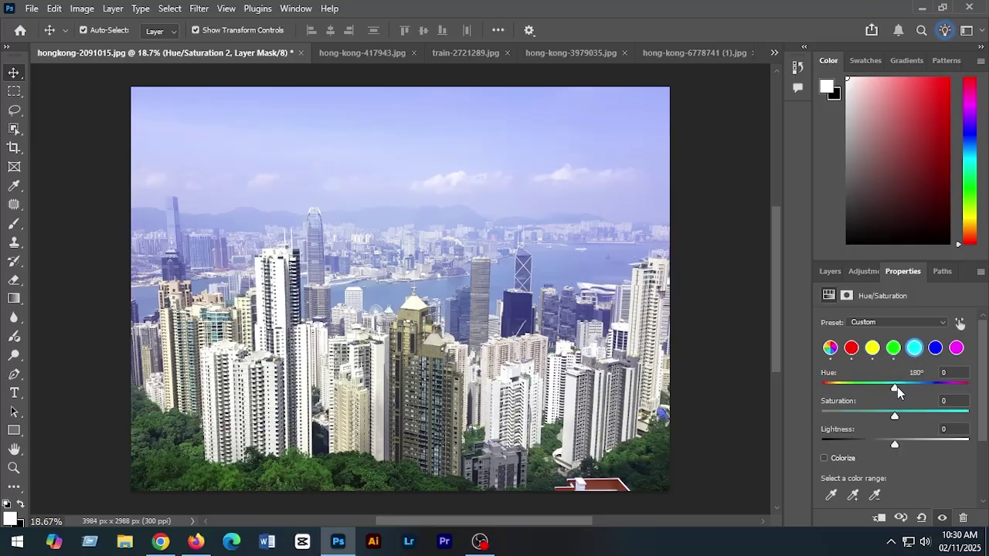
{"action": "left_click_drag", "start_coordinate": [896, 390], "coordinate": [897, 392]}
- Group all the adjustment layers together with Layer 0 copy
{"action": "left_click", "coordinate": [830, 271]}
{"action": "scroll", "coordinate": [983, 420], "scroll_direction": "down", "scroll_amount": 1}
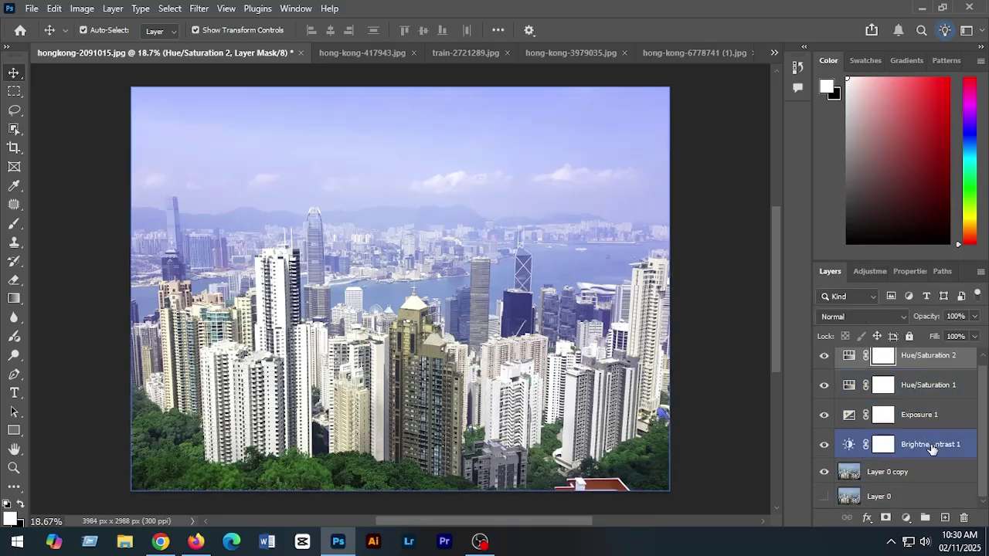
{"action": "left_click", "coordinate": [927, 473], "text": "shift"}
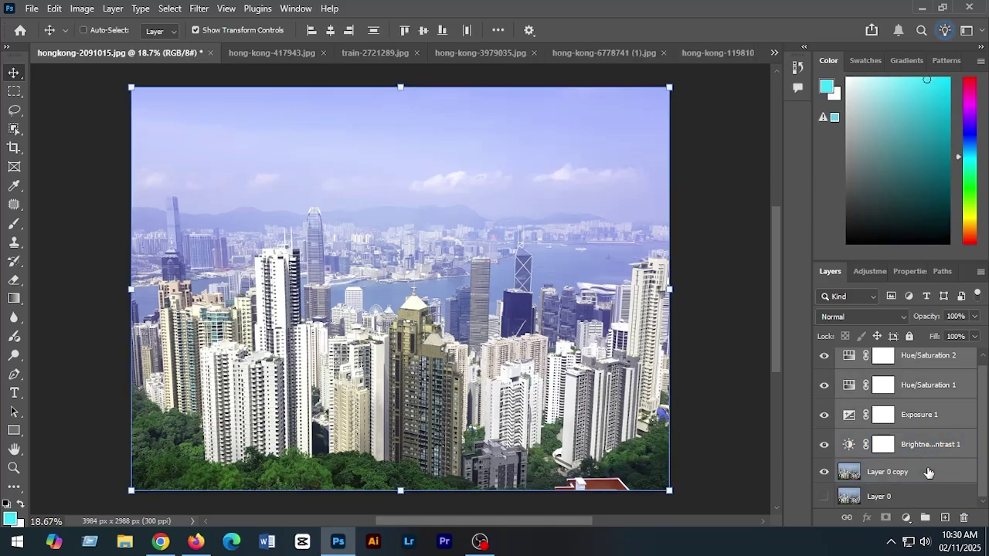
{"action": "key", "text": "ctrl+g"}
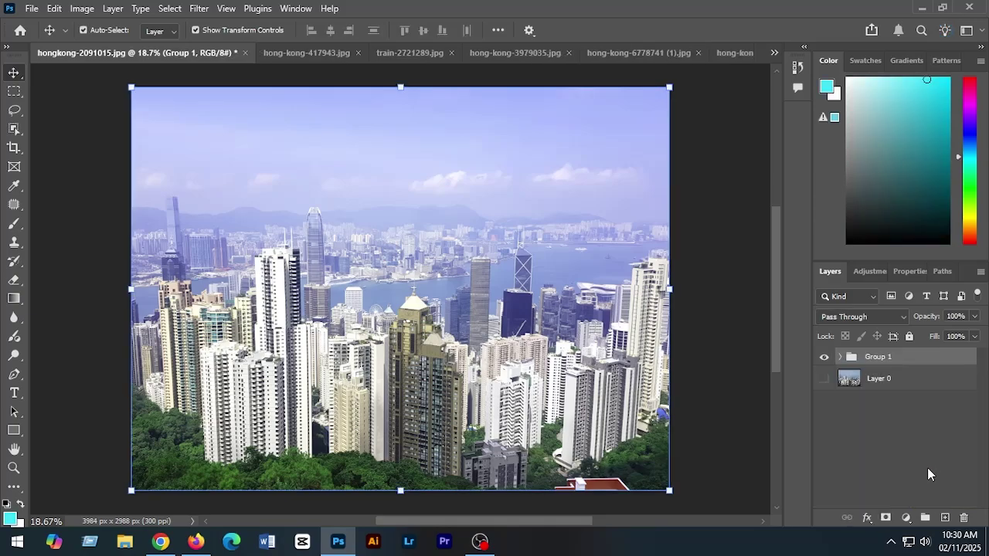
- Compare the skyline photo before and after editing by toggling the visibility of the new group and Layer 0
{"action": "left_click", "coordinate": [824, 357]}
{"action": "left_click", "coordinate": [824, 357]}
{"action": "left_click", "coordinate": [824, 378]}
{"action": "left_click", "coordinate": [824, 357]}
{"action": "left_click", "coordinate": [823, 357]}
{"action": "left_click", "coordinate": [823, 357]}
{"action": "left_click", "coordinate": [824, 357]}
- In hong-kong-417943.jpg, unlock the background layer, duplicate it and hide the original Layer 0
{"action": "left_click", "coordinate": [303, 51]}
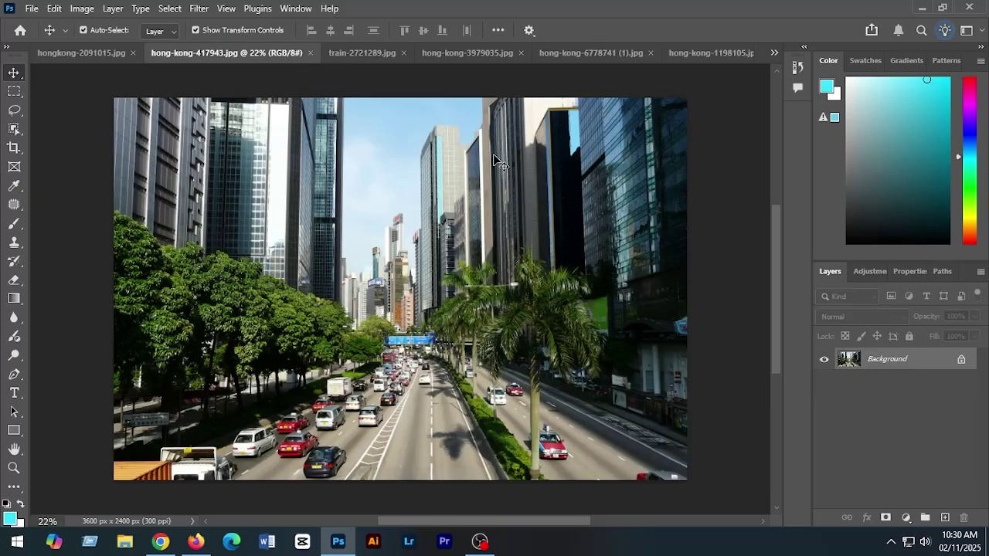
{"action": "left_click", "coordinate": [961, 362]}
{"action": "left_click_drag", "start_coordinate": [932, 365], "coordinate": [946, 518]}
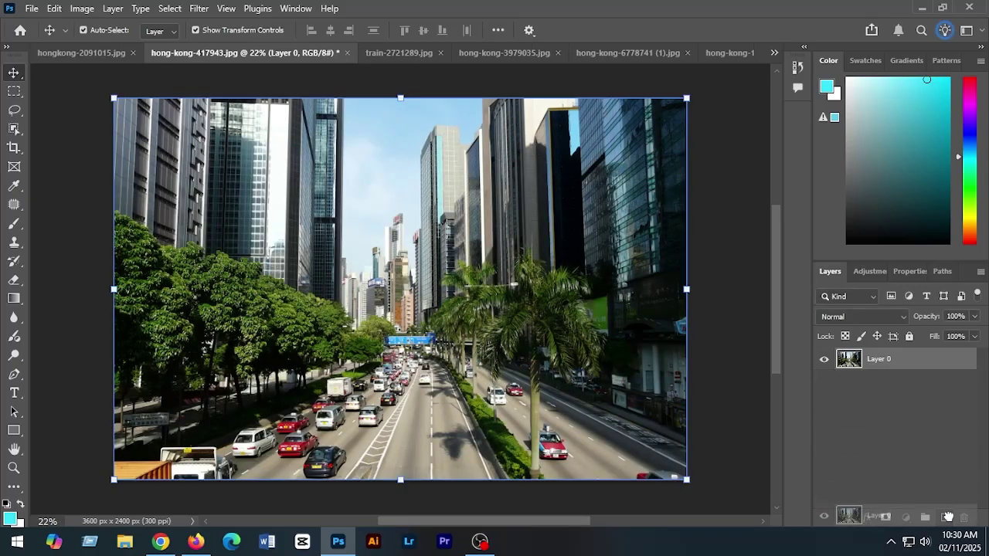
{"action": "left_click", "coordinate": [884, 383]}
{"action": "left_click", "coordinate": [825, 382]}
{"action": "left_click", "coordinate": [711, 344]}
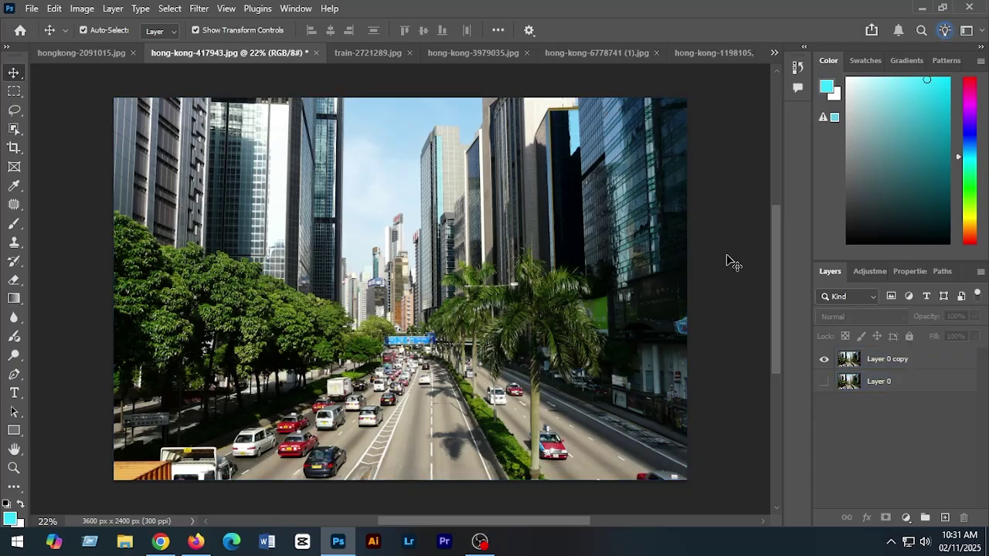
- Add a Brightness/Contrast adjustment layer to the street photo and set the brightness to about 11
{"action": "left_click", "coordinate": [46, 522]}
{"action": "left_click", "coordinate": [128, 479]}
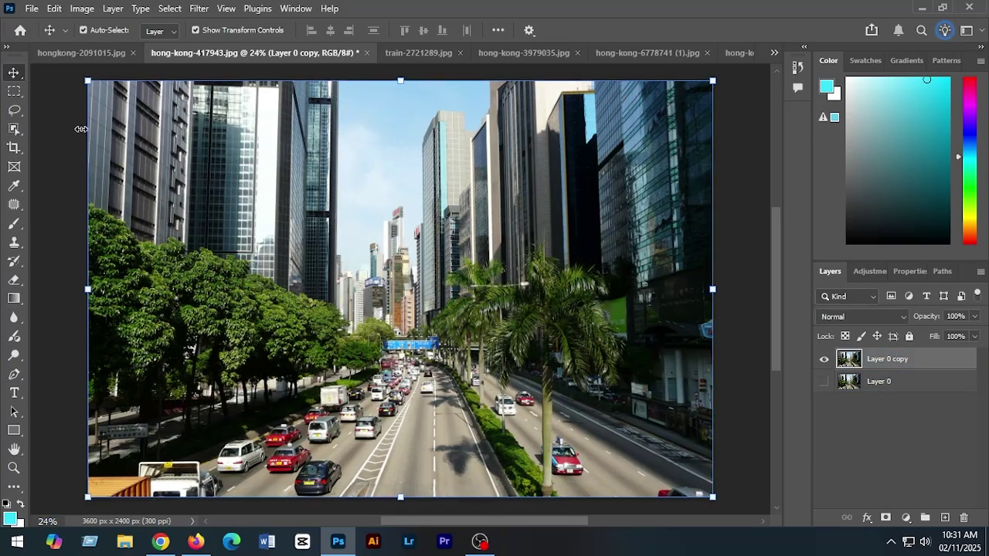
{"action": "left_click", "coordinate": [870, 272]}
{"action": "left_click", "coordinate": [738, 301]}
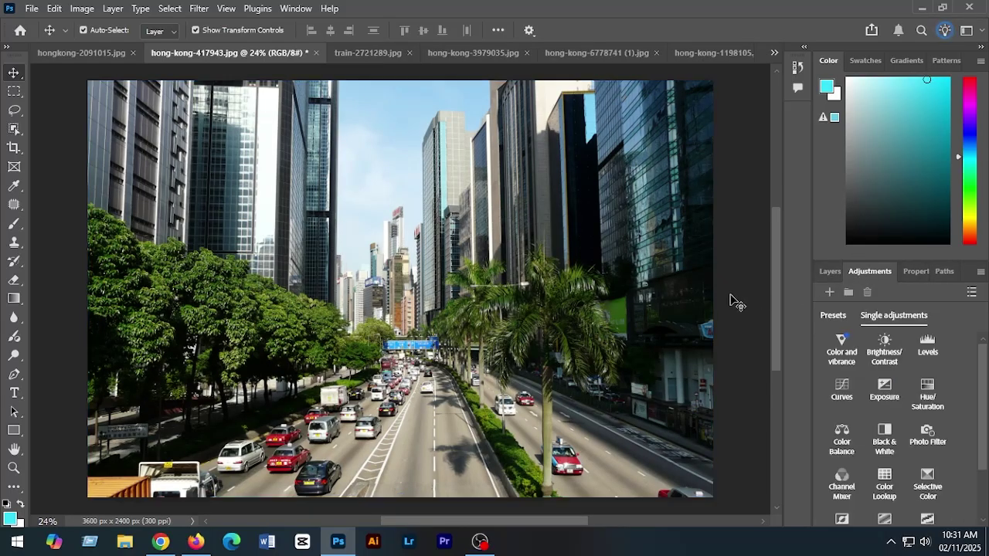
{"action": "left_click", "coordinate": [885, 354]}
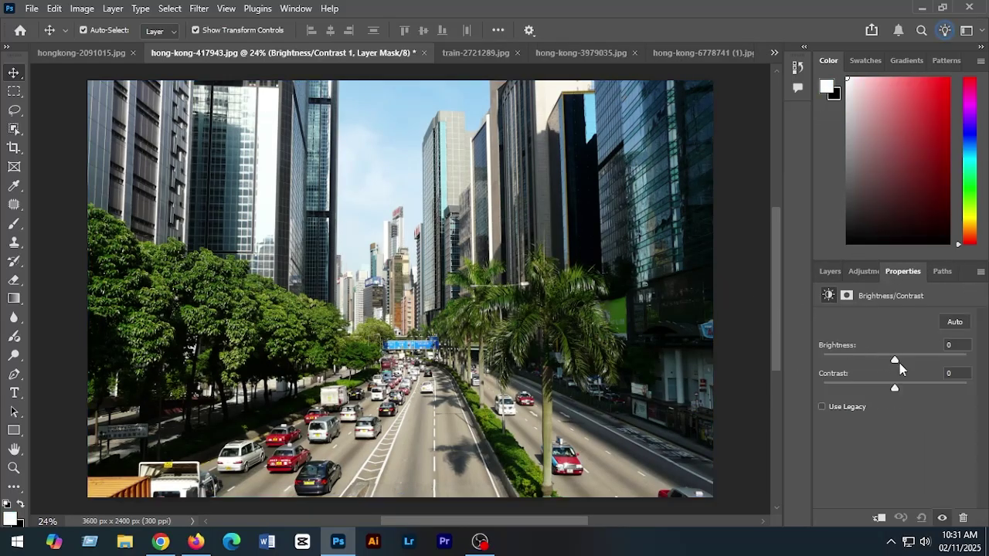
{"action": "left_click_drag", "start_coordinate": [895, 364], "coordinate": [901, 365]}
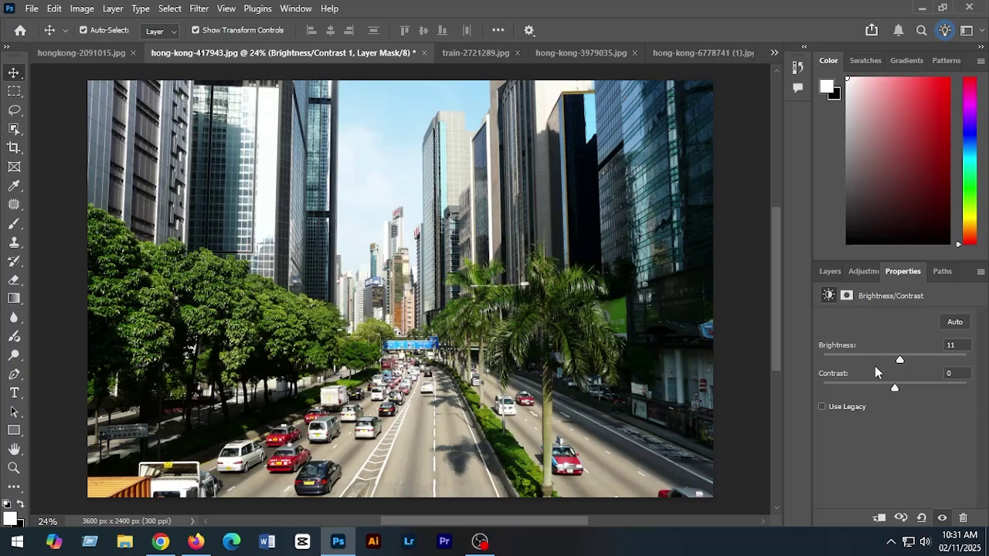
- Add a Hue/Saturation layer, shift the master hue, set the reds' hue to -13, and the yellows' hue to +3 and saturation to +8
{"action": "left_click", "coordinate": [864, 272]}
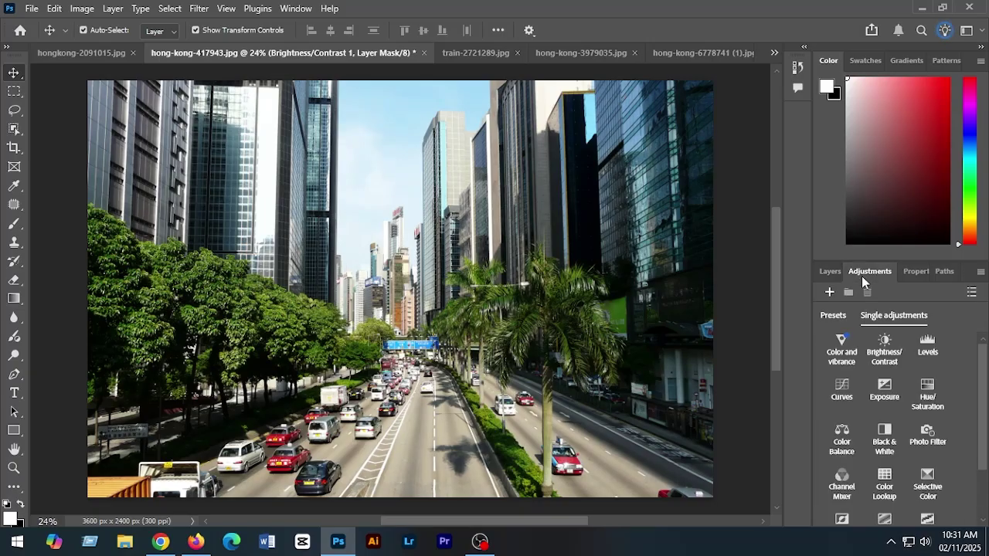
{"action": "left_click", "coordinate": [927, 397]}
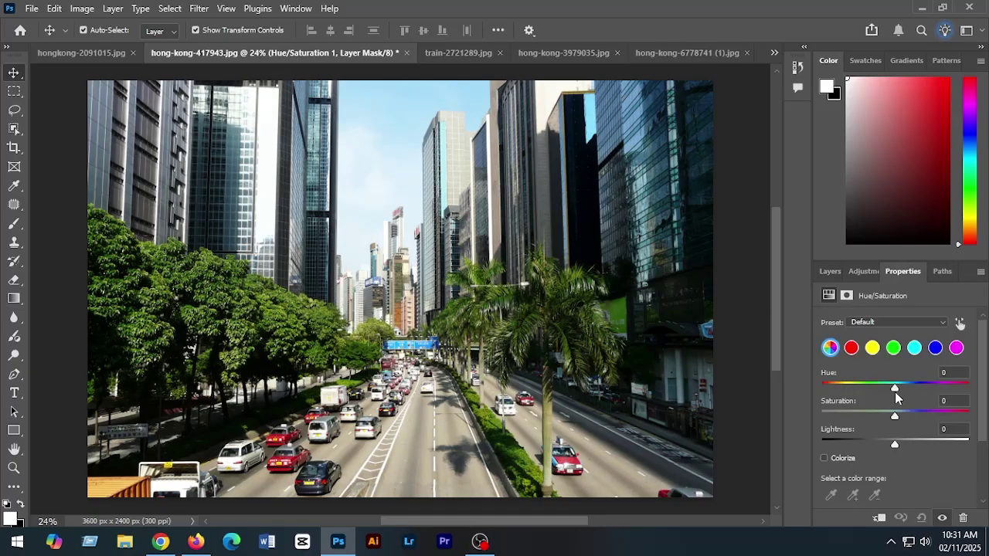
{"action": "mouse_move", "coordinate": [895, 389]}
{"action": "left_mouse_down"}
{"action": "mouse_move", "coordinate": [910, 393]}
{"action": "mouse_move", "coordinate": [885, 392]}
{"action": "left_mouse_up"}
{"action": "left_click", "coordinate": [851, 349]}
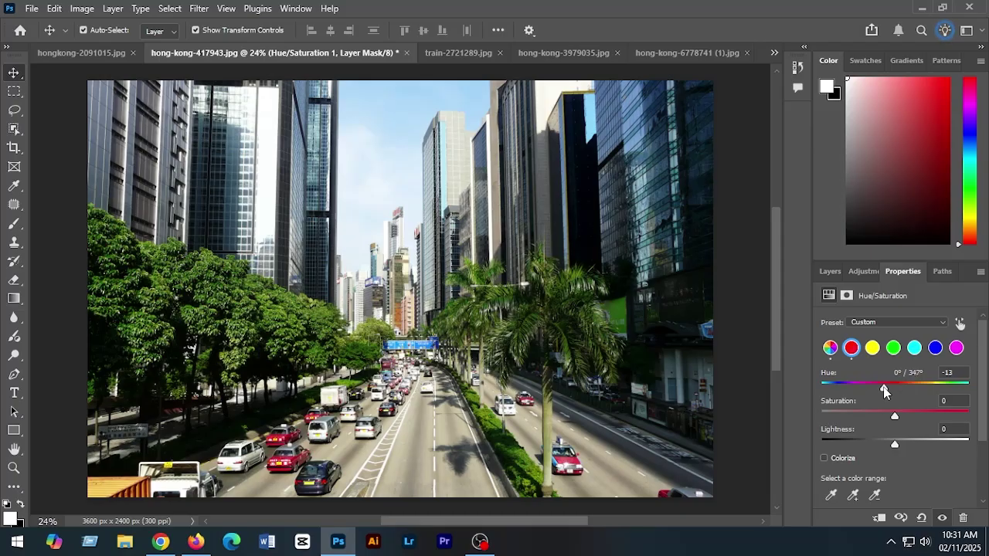
{"action": "left_click", "coordinate": [874, 349]}
{"action": "left_click_drag", "start_coordinate": [897, 393], "coordinate": [894, 419]}
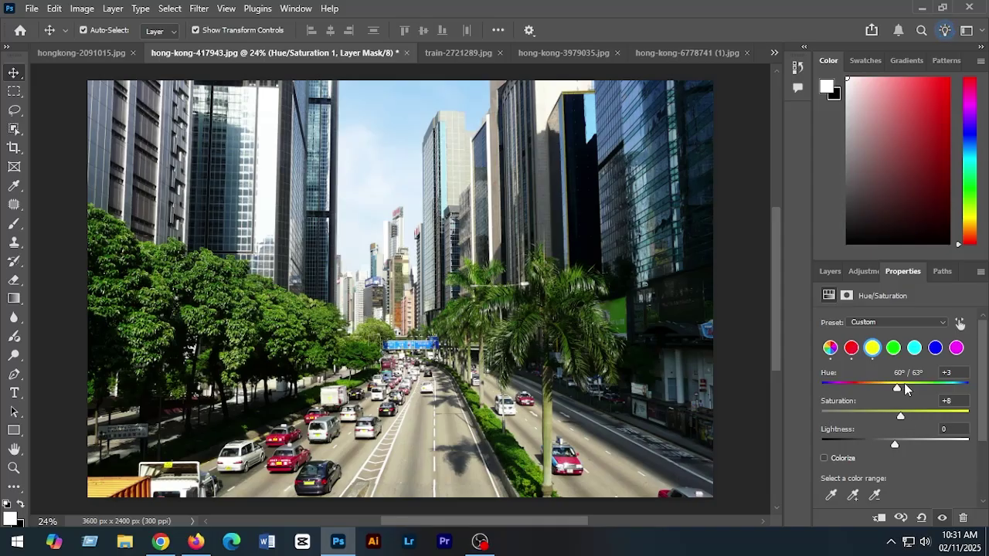
{"action": "left_click", "coordinate": [867, 270]}
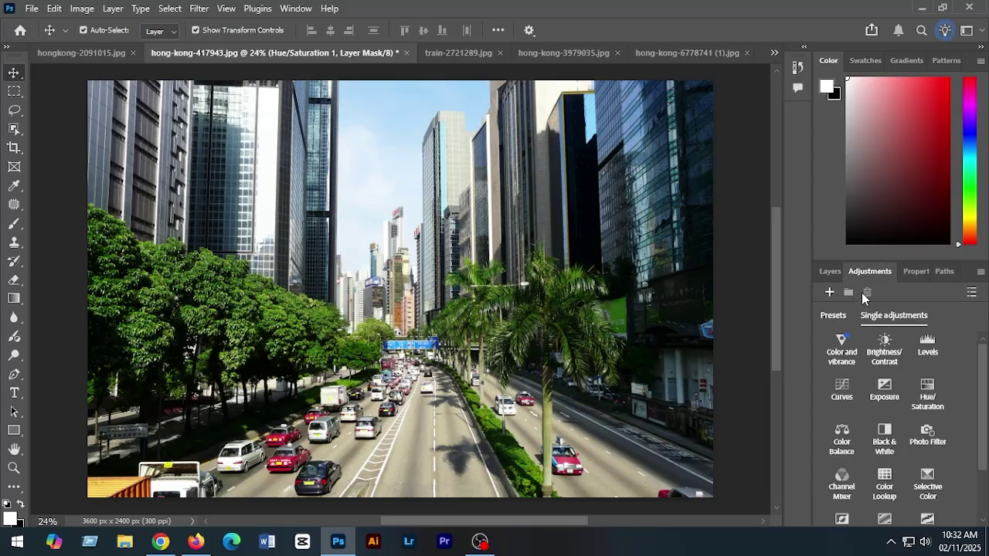
{"action": "left_click", "coordinate": [885, 437]}
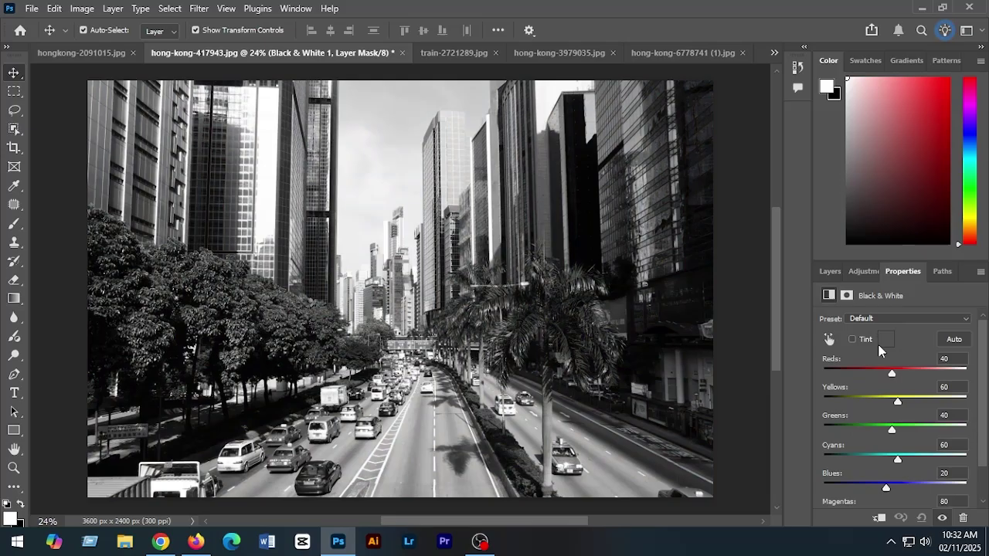
{"action": "key", "text": "ctrl+z"}
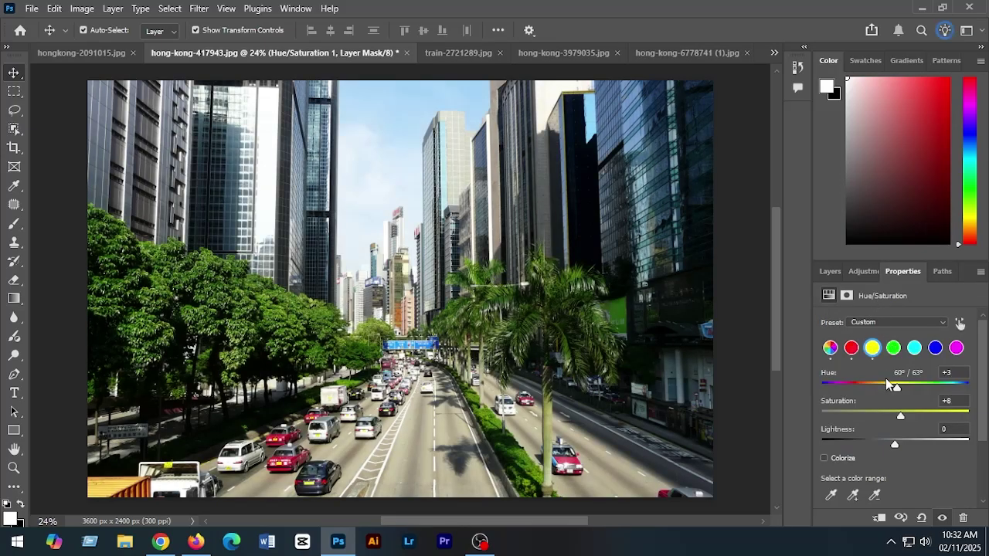
{"action": "left_click", "coordinate": [870, 271]}
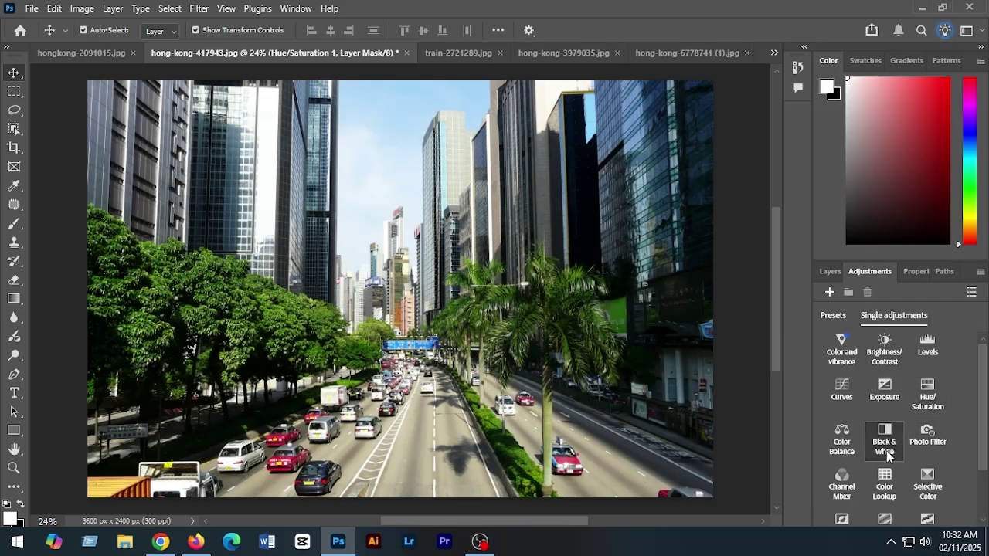
{"action": "scroll", "coordinate": [881, 473], "scroll_direction": "down", "scroll_amount": 1}
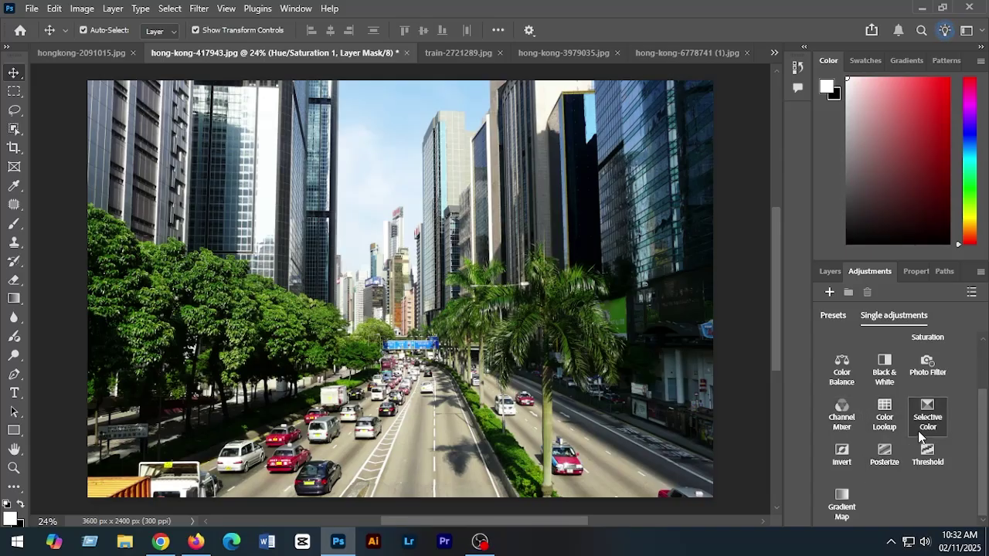
{"action": "scroll", "coordinate": [916, 422], "scroll_direction": "up", "scroll_amount": 1}
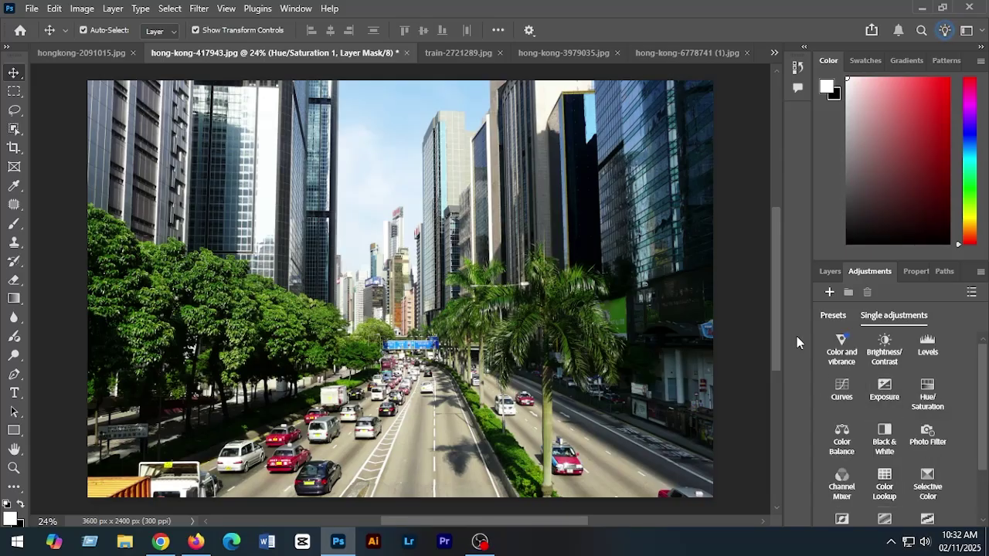
- Group the street photo's Hue/Saturation, Brightness/Contrast and Layer 0 copy layers together
{"action": "left_click", "coordinate": [830, 271]}
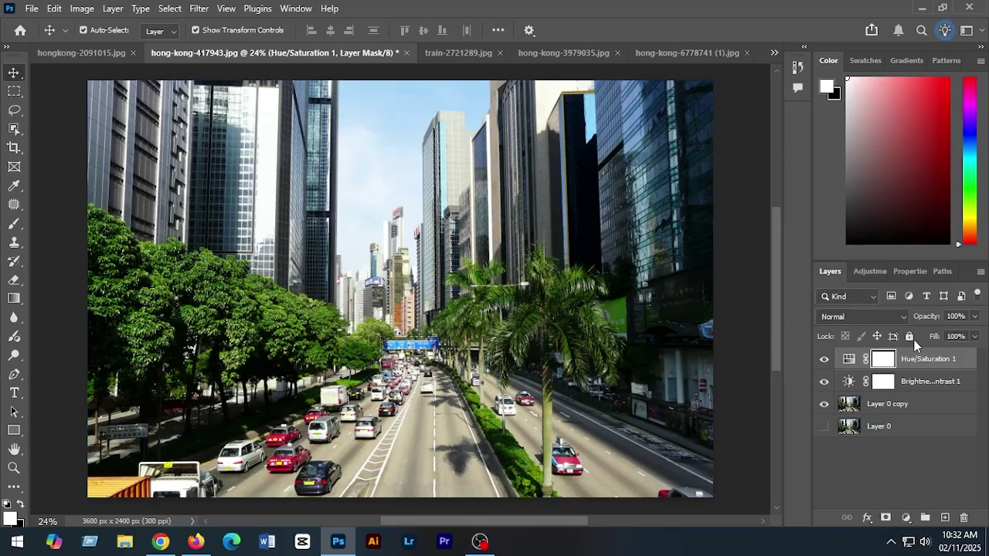
{"action": "left_click", "coordinate": [870, 385]}
{"action": "left_click", "coordinate": [887, 405]}
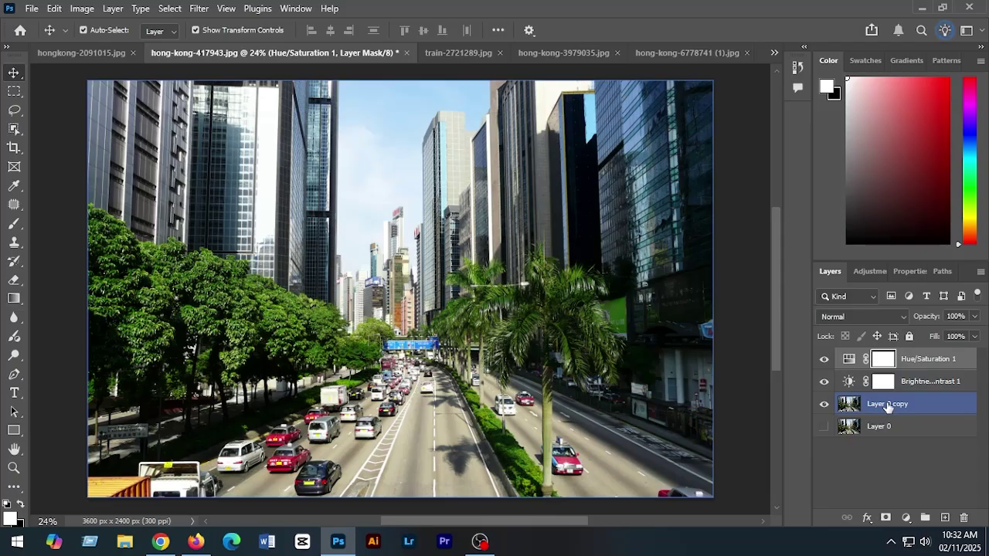
{"action": "key", "text": "ctrl+g"}
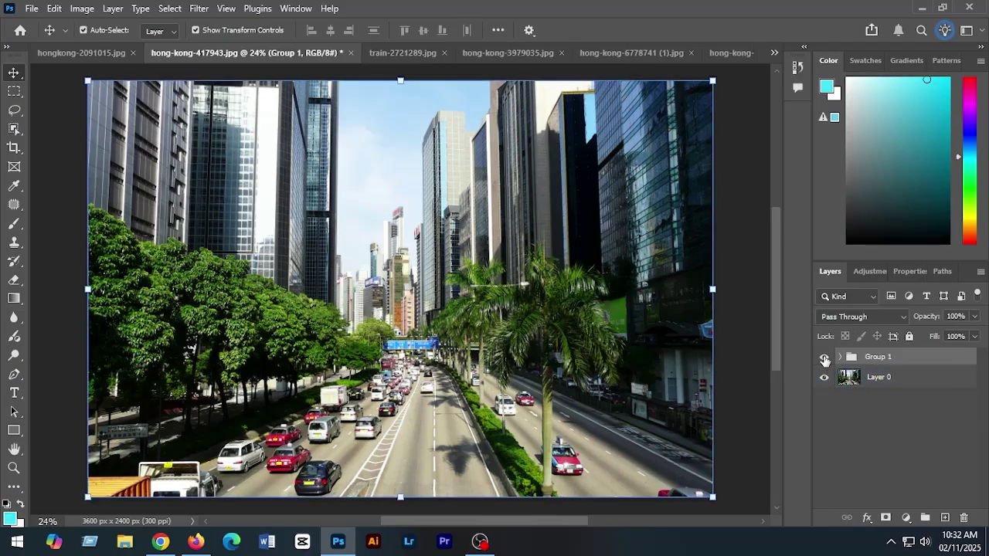
- Compare the street photo before and after grading by toggling the new group's visibility
{"action": "left_click", "coordinate": [824, 358]}
{"action": "left_click", "coordinate": [825, 358]}
{"action": "left_click", "coordinate": [824, 358]}
{"action": "left_click", "coordinate": [825, 358]}
- In train-2721289.jpg, unlock the background layer, duplicate it and hide the original Layer 0
{"action": "left_click", "coordinate": [414, 53]}
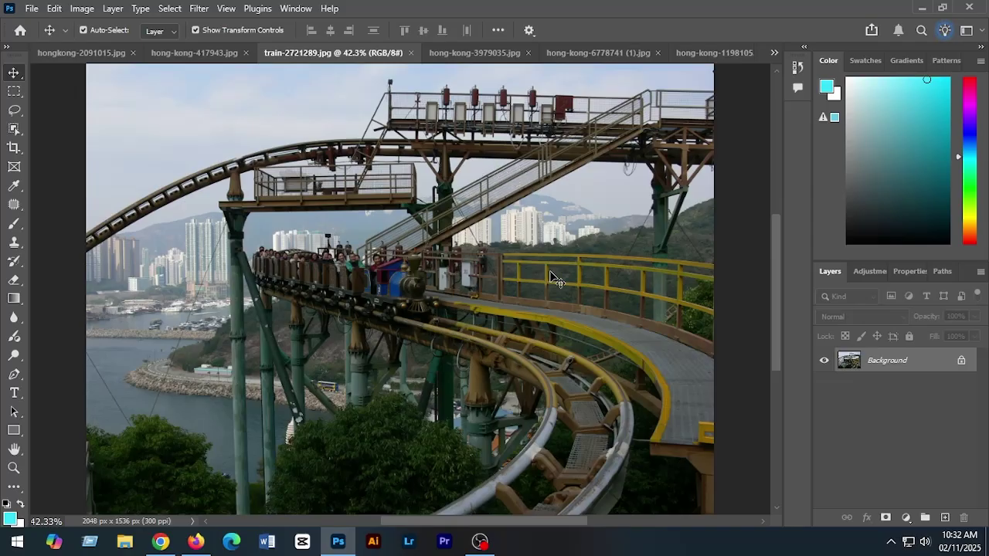
{"action": "left_click", "coordinate": [962, 360]}
{"action": "left_click_drag", "start_coordinate": [922, 361], "coordinate": [944, 522]}
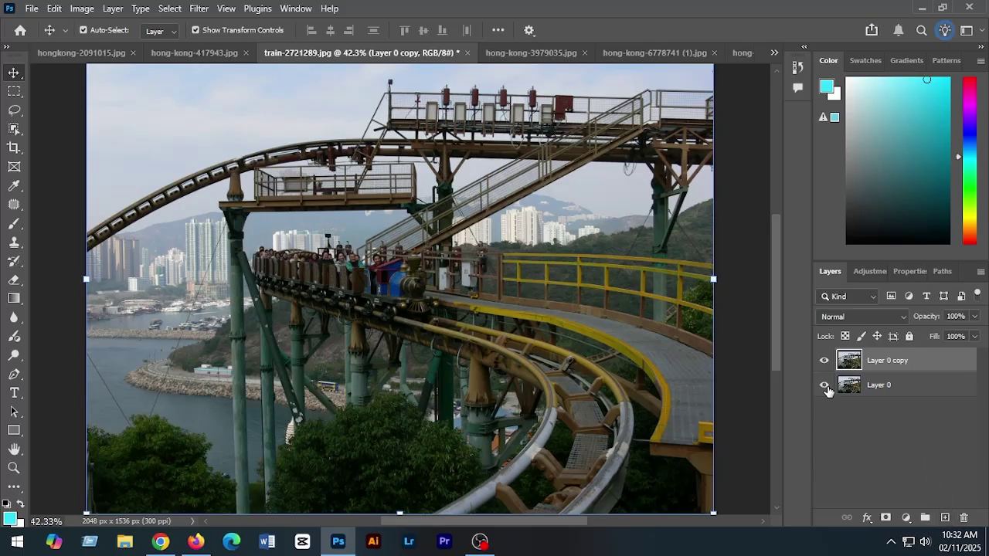
{"action": "left_click", "coordinate": [823, 385]}
- Open the Camera Raw Filter on the train photo's copy and set exposure +0.55, contrast +11, highlights +34, shadows +14 and whites +3
{"action": "left_click", "coordinate": [197, 8]}
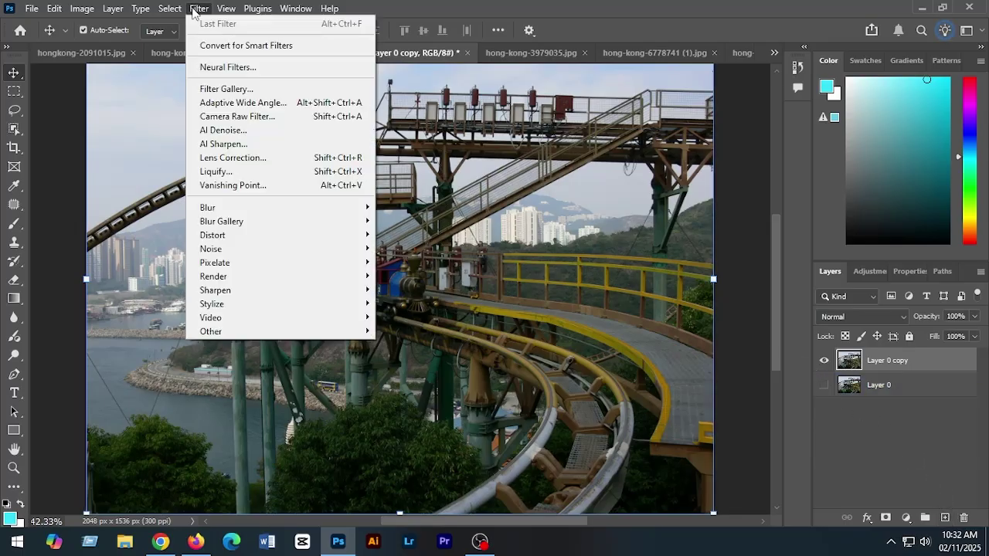
{"action": "left_click", "coordinate": [238, 116]}
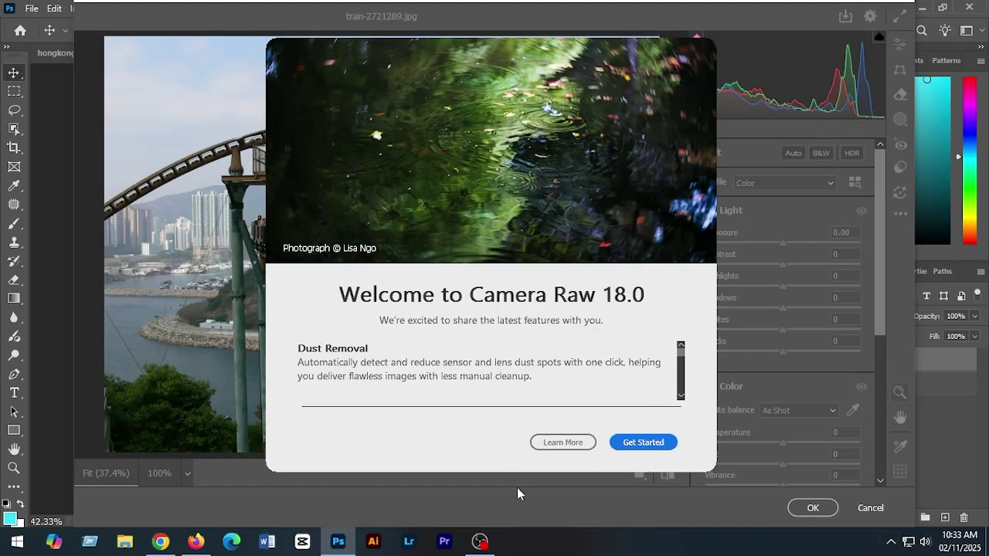
{"action": "left_click", "coordinate": [640, 445]}
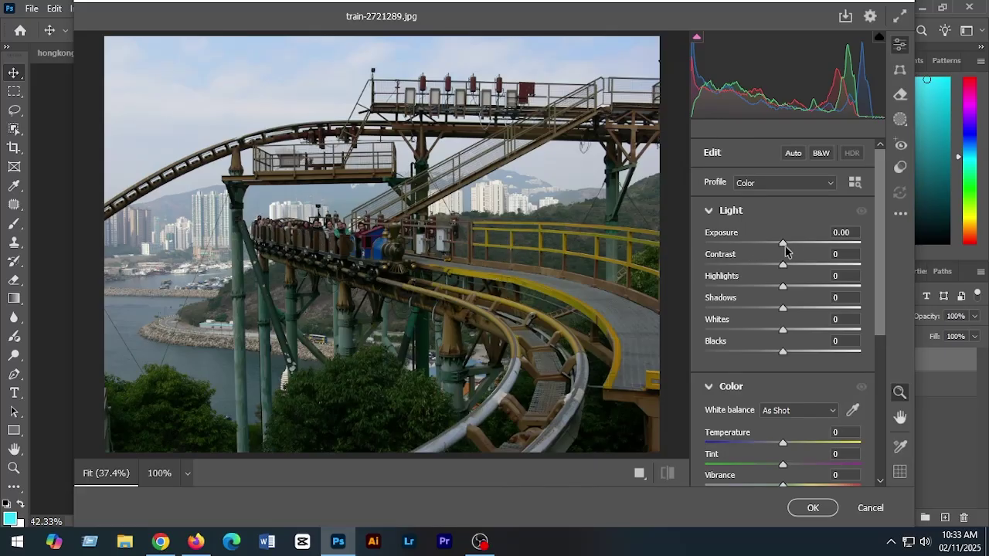
{"action": "left_click_drag", "start_coordinate": [784, 251], "coordinate": [785, 332]}
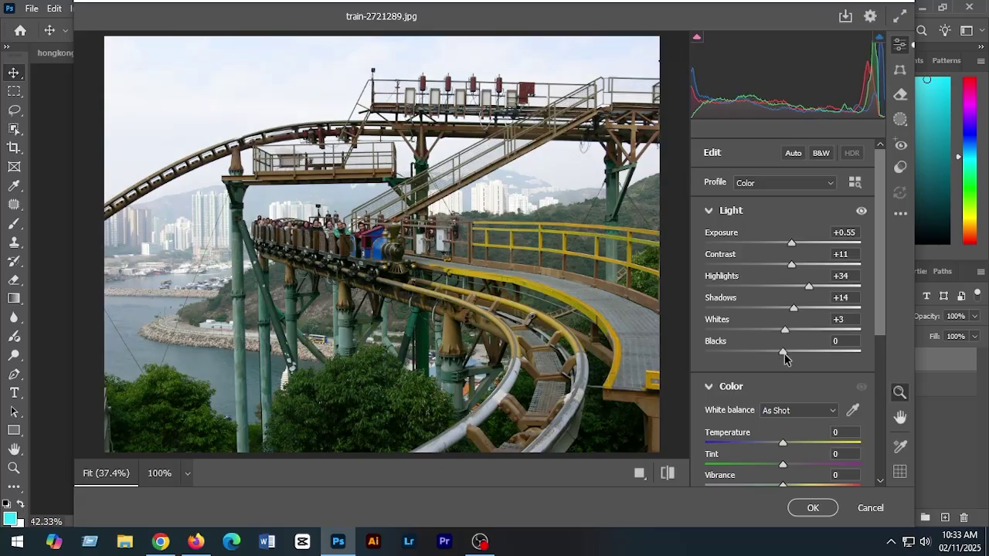
- Set the train photo's temperature to +8, tint to -7, vibrance to +8 and saturation to +8
{"action": "scroll", "coordinate": [861, 286], "scroll_direction": "down", "scroll_amount": 3}
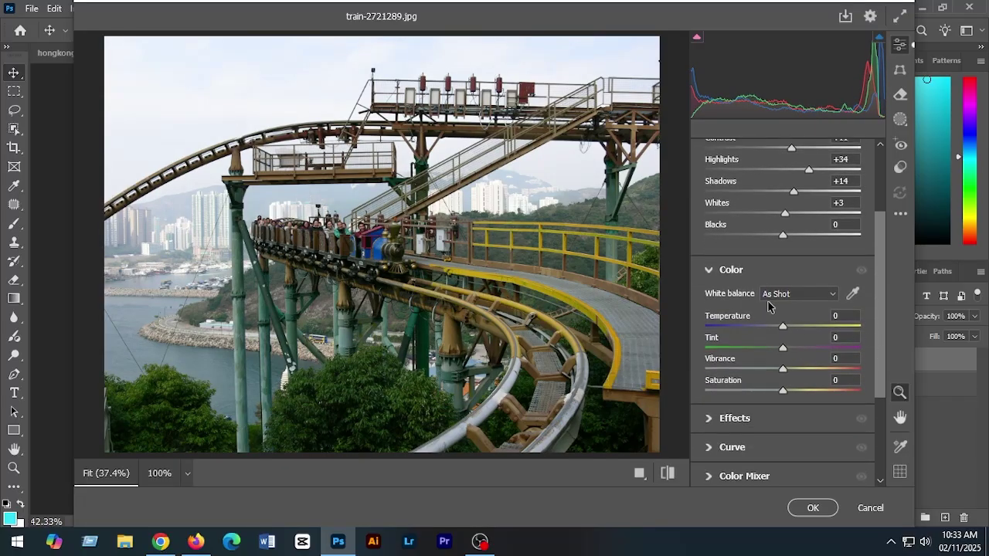
{"action": "left_click_drag", "start_coordinate": [782, 327], "coordinate": [791, 397]}
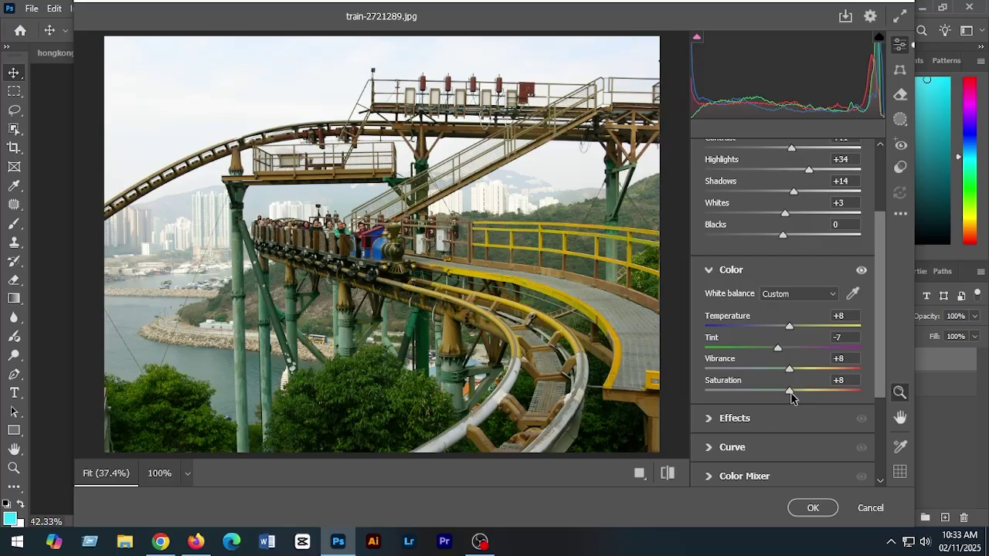
- In the train photo's effects settings, set texture to +3 and vignette to -13, and add a moderate amount of grain
{"action": "scroll", "coordinate": [873, 405], "scroll_direction": "down", "scroll_amount": 3}
{"action": "left_click", "coordinate": [709, 285]}
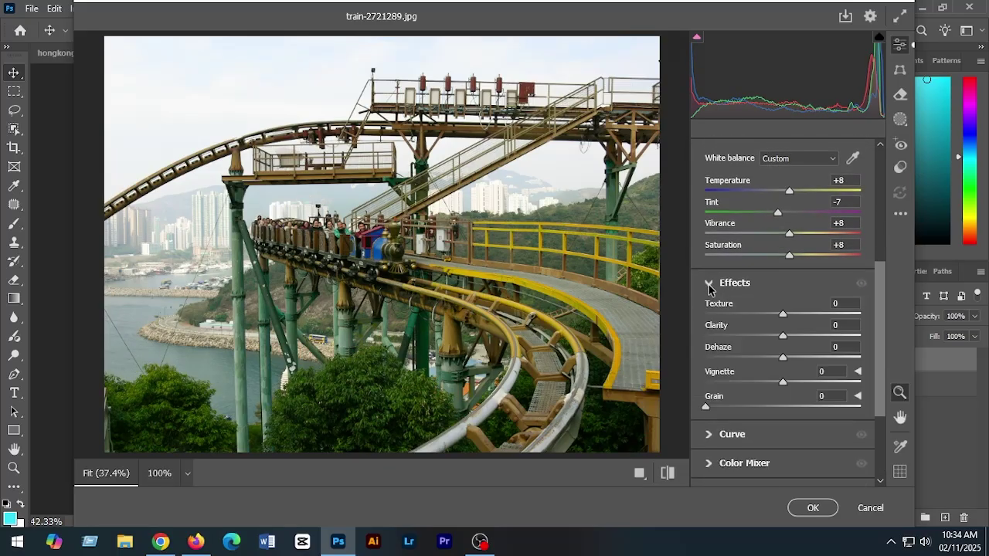
{"action": "left_click_drag", "start_coordinate": [782, 315], "coordinate": [786, 315]}
{"action": "mouse_move", "coordinate": [783, 382]}
{"action": "left_mouse_down"}
{"action": "mouse_move", "coordinate": [794, 384]}
{"action": "mouse_move", "coordinate": [773, 387]}
{"action": "left_mouse_up"}
{"action": "scroll", "coordinate": [881, 375], "scroll_direction": "down", "scroll_amount": 2}
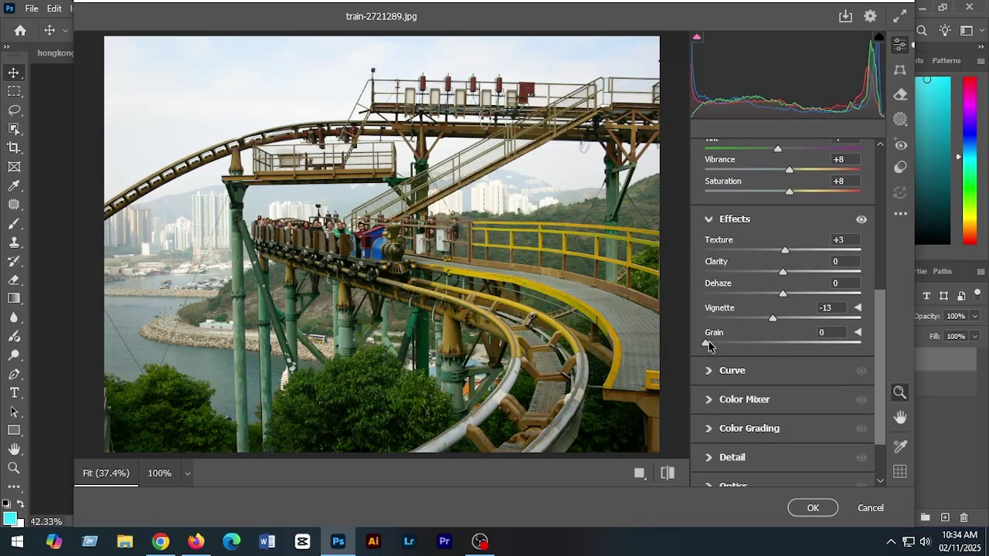
{"action": "left_click_drag", "start_coordinate": [708, 345], "coordinate": [740, 349]}
- Raise the midtones luminance in Color Grading and apply the Camera Raw filter to the train photo's copy
{"action": "left_click_drag", "start_coordinate": [877, 349], "coordinate": [878, 386]}
{"action": "left_click", "coordinate": [710, 358]}
{"action": "left_click_drag", "start_coordinate": [783, 240], "coordinate": [802, 247]}
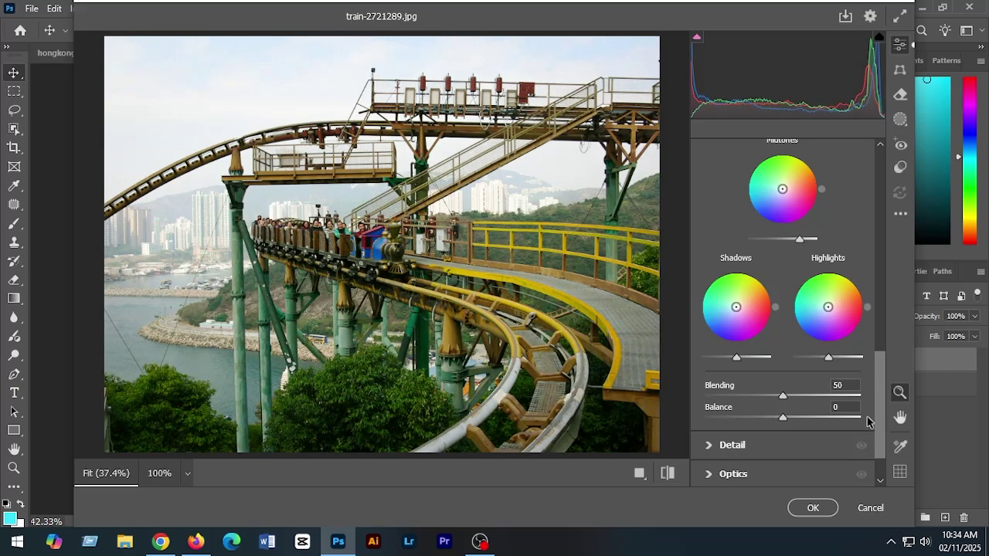
{"action": "left_click_drag", "start_coordinate": [877, 425], "coordinate": [881, 457]}
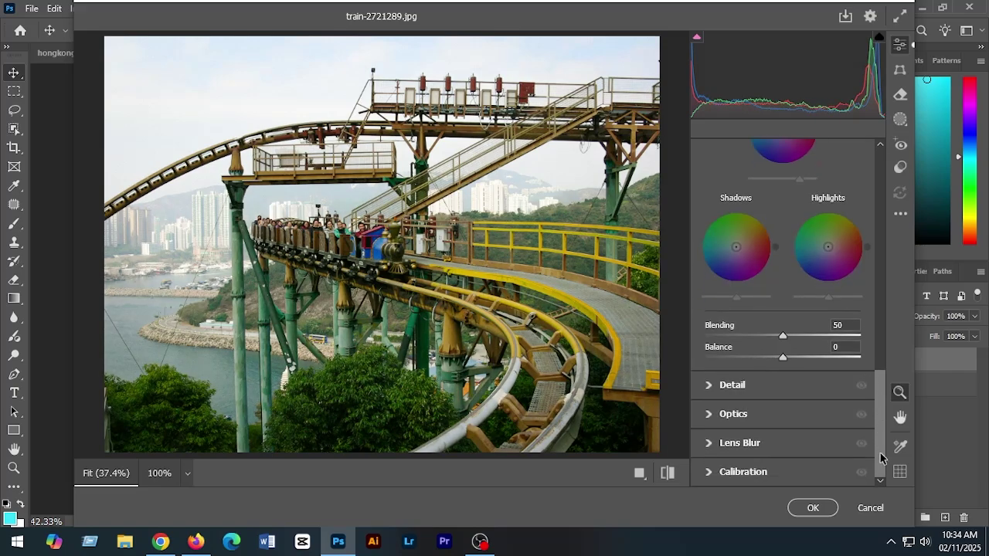
{"action": "left_click", "coordinate": [811, 508]}
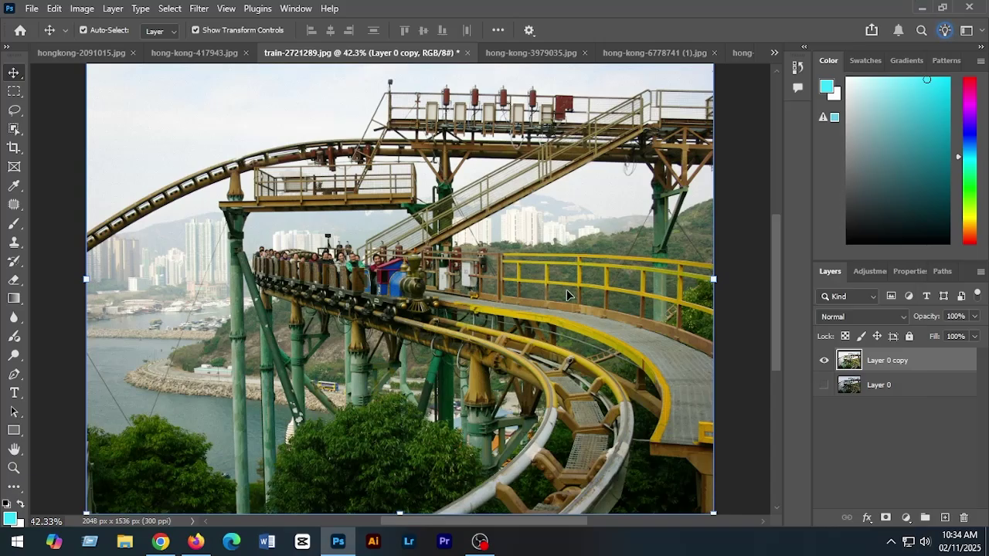
- Show Layer 0 again and compare the train photo before and after by toggling Layer 0 copy's visibility
{"action": "left_click", "coordinate": [824, 385]}
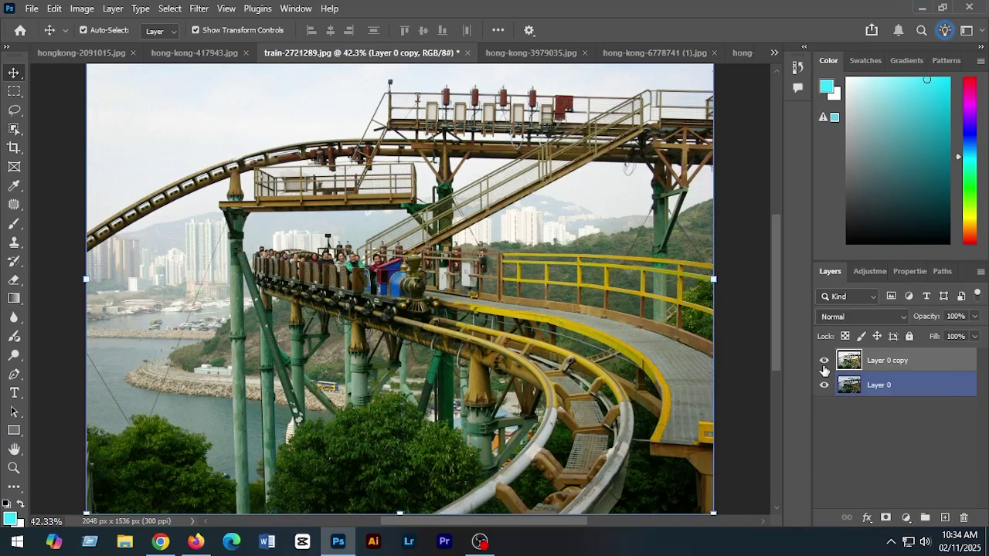
{"action": "left_click", "coordinate": [824, 361]}
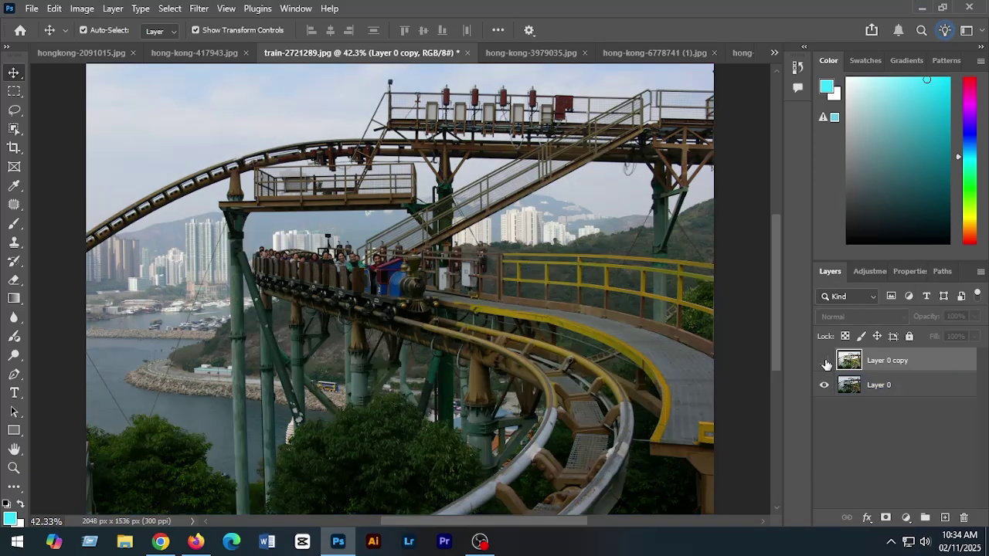
{"action": "left_click", "coordinate": [825, 361]}
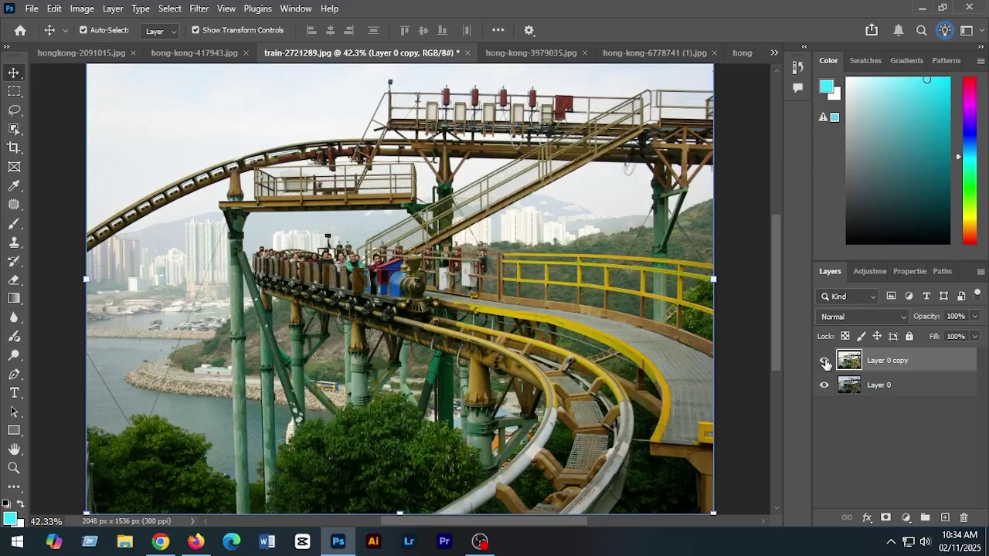
{"action": "left_click", "coordinate": [824, 361]}
- In hong-kong-3979035.jpg, unlock the background layer, duplicate it and hide the original Layer 0
{"action": "left_click", "coordinate": [541, 52]}
{"action": "left_click", "coordinate": [961, 359]}
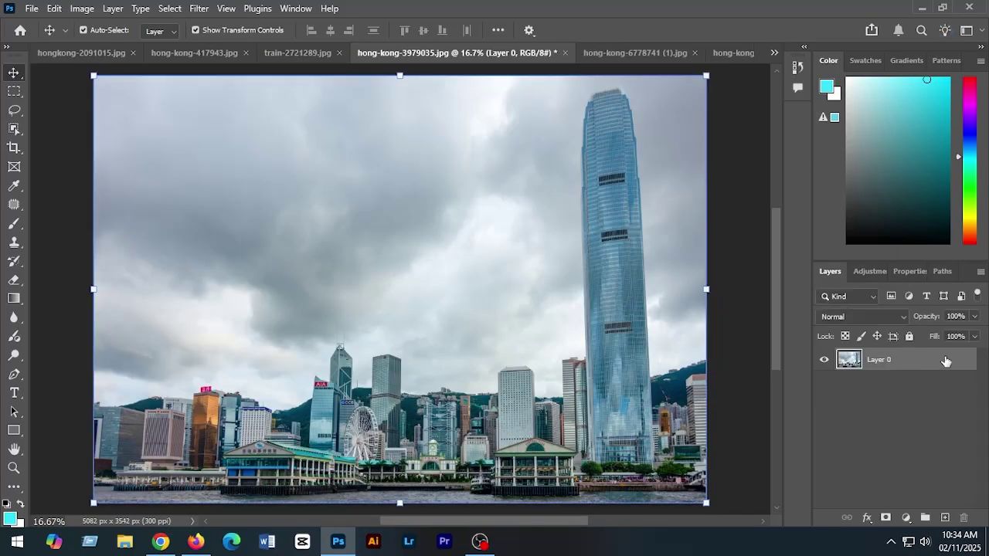
{"action": "left_click_drag", "start_coordinate": [912, 359], "coordinate": [945, 518]}
{"action": "left_click", "coordinate": [823, 382]}
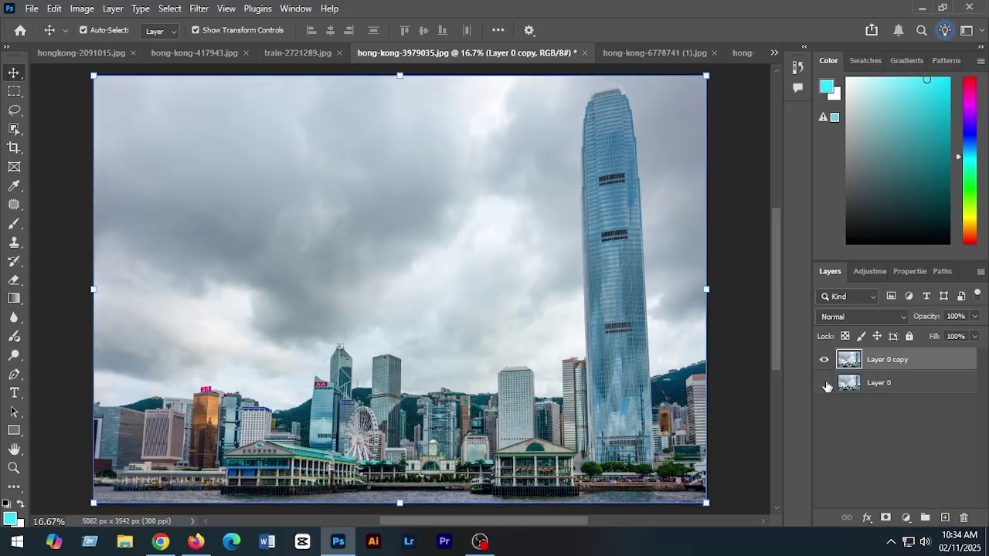
- Open the Camera Raw Filter on the harbour photo's Layer 0 copy and set exposure +0.15, contrast +23 and whites -21
{"action": "left_click", "coordinate": [583, 251]}
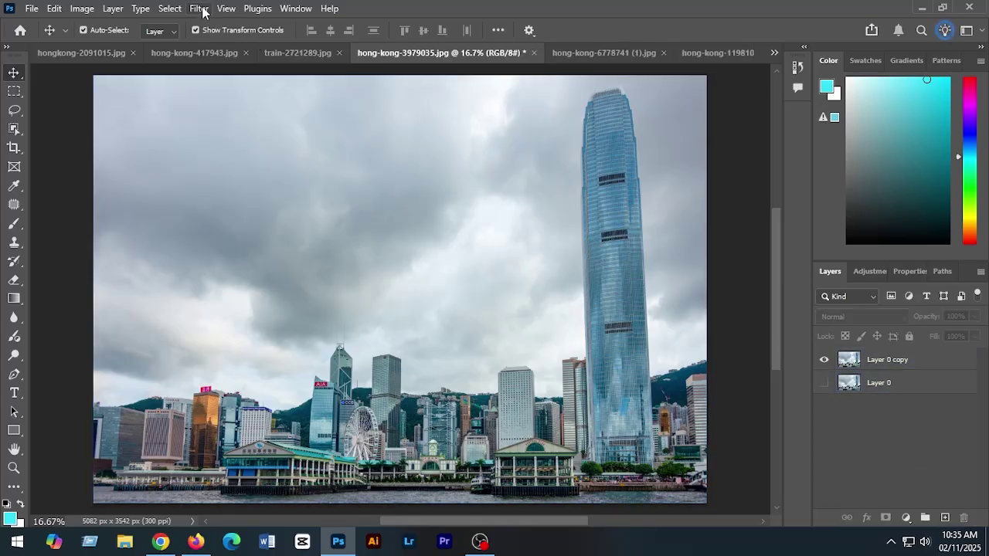
{"action": "left_click", "coordinate": [203, 10]}
{"action": "left_click", "coordinate": [597, 242]}
{"action": "left_click", "coordinate": [920, 360]}
{"action": "left_click", "coordinate": [199, 9]}
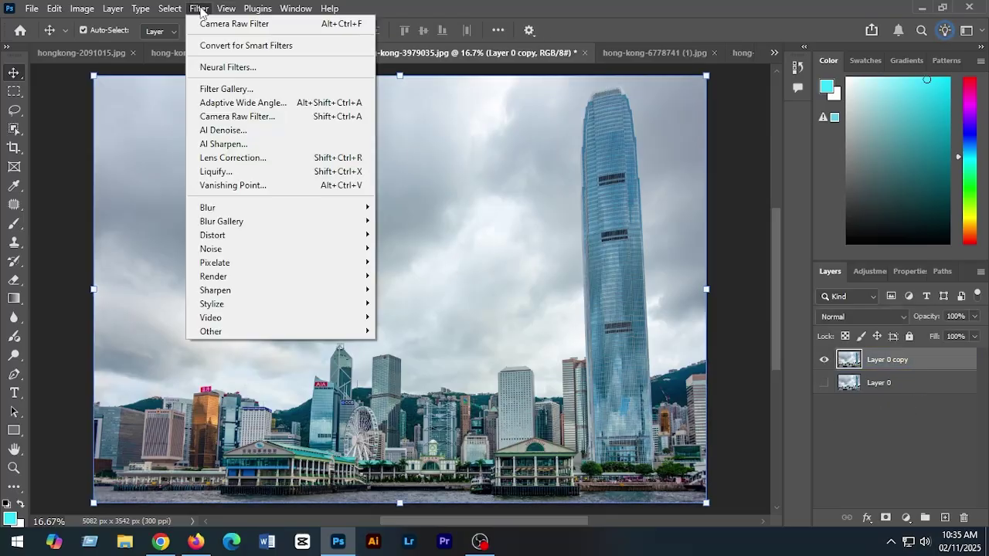
{"action": "left_click", "coordinate": [229, 115]}
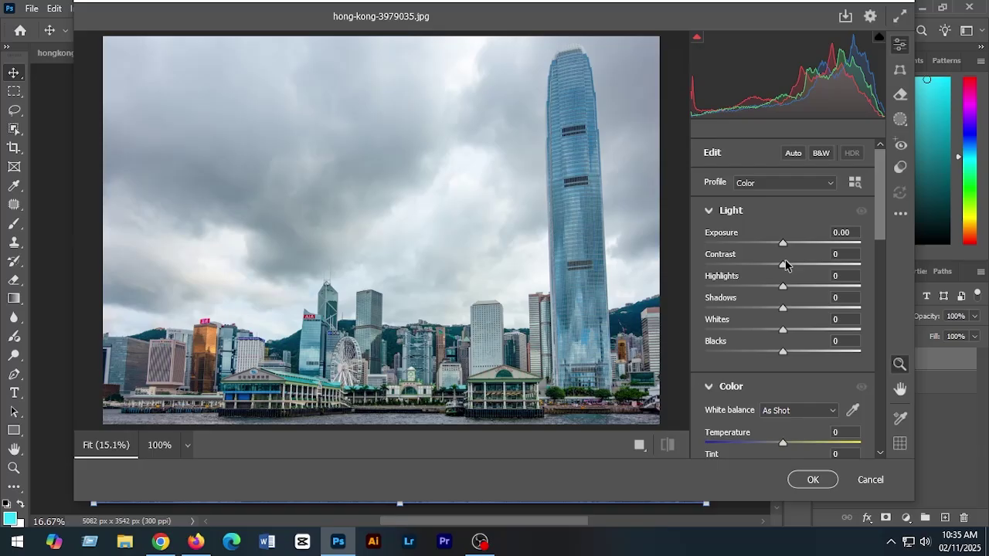
{"action": "left_click_drag", "start_coordinate": [782, 270], "coordinate": [785, 247]}
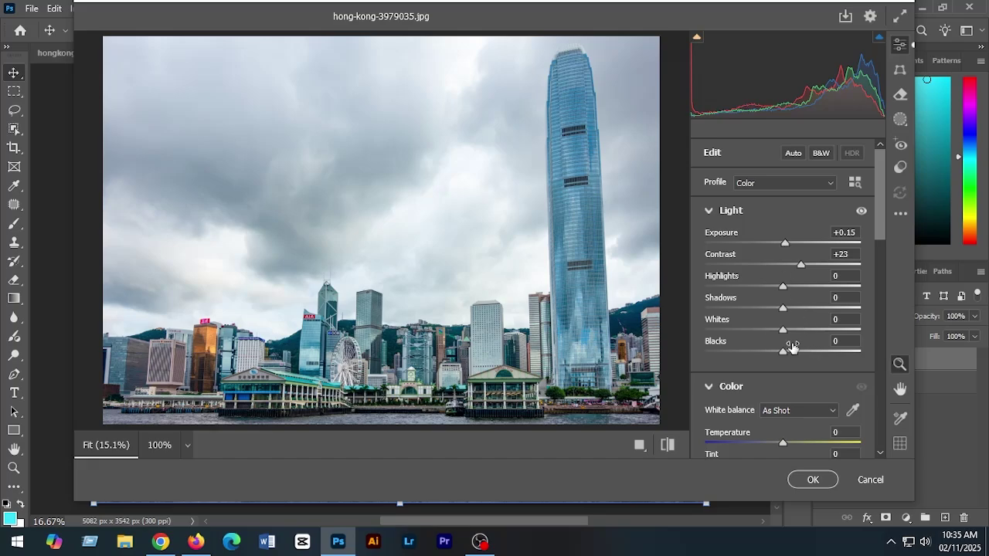
{"action": "mouse_move", "coordinate": [784, 330]}
{"action": "left_mouse_down"}
{"action": "mouse_move", "coordinate": [792, 335]}
{"action": "mouse_move", "coordinate": [759, 335]}
{"action": "mouse_move", "coordinate": [769, 332]}
{"action": "left_mouse_up"}
- Set the harbour photo's temperature to +6, tint to -7 and saturation to +7
{"action": "scroll", "coordinate": [879, 275], "scroll_direction": "down", "scroll_amount": 5}
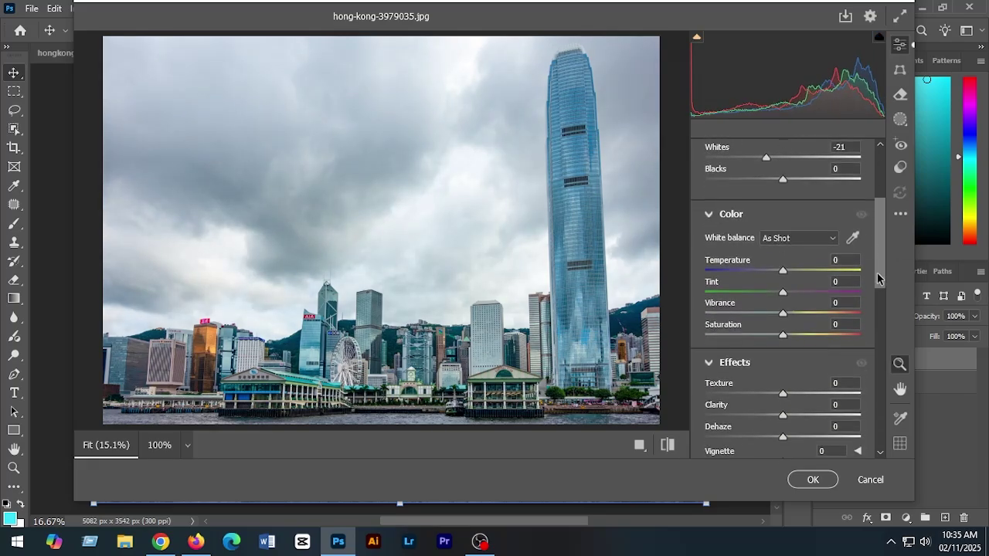
{"action": "left_click_drag", "start_coordinate": [783, 259], "coordinate": [778, 283]}
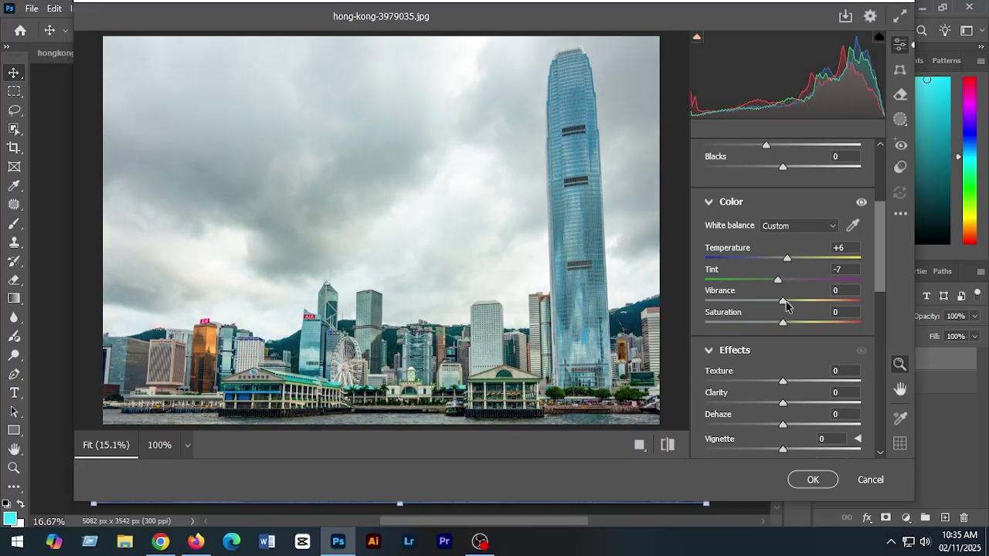
{"action": "left_click_drag", "start_coordinate": [782, 324], "coordinate": [790, 328]}
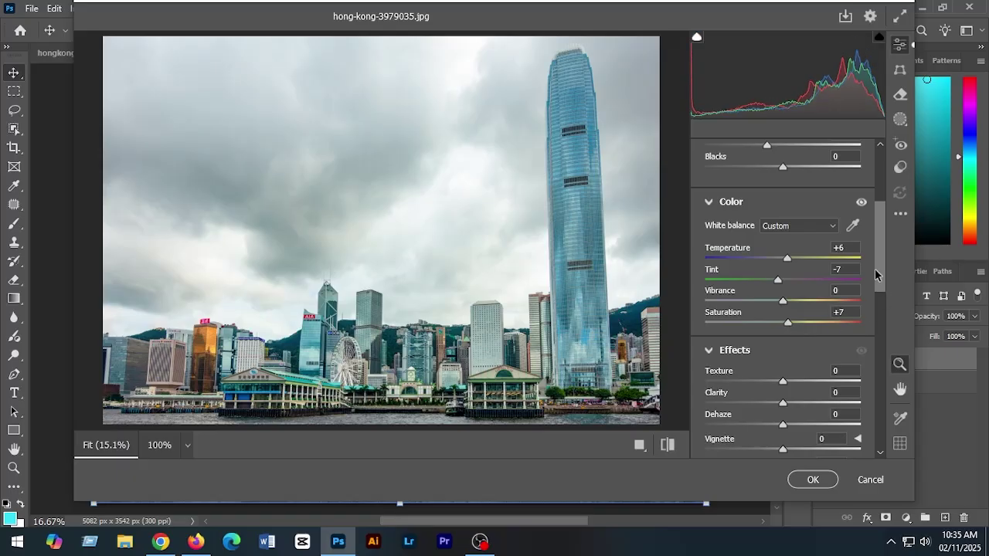
- In the harbour photo's effects settings, set clarity to +42, vignette to +17 and grain to 28
{"action": "left_click_drag", "start_coordinate": [876, 274], "coordinate": [882, 297]}
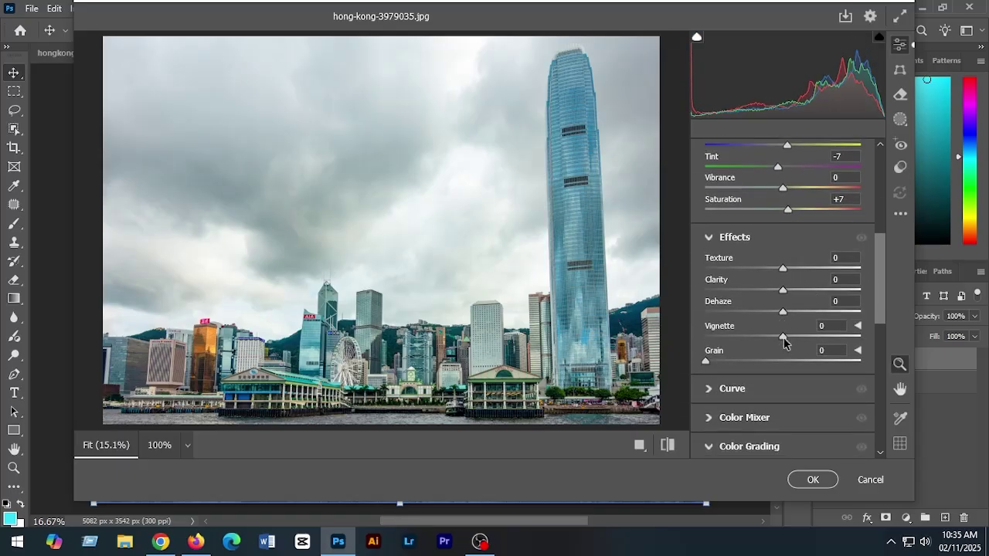
{"action": "left_click_drag", "start_coordinate": [783, 342], "coordinate": [794, 341]}
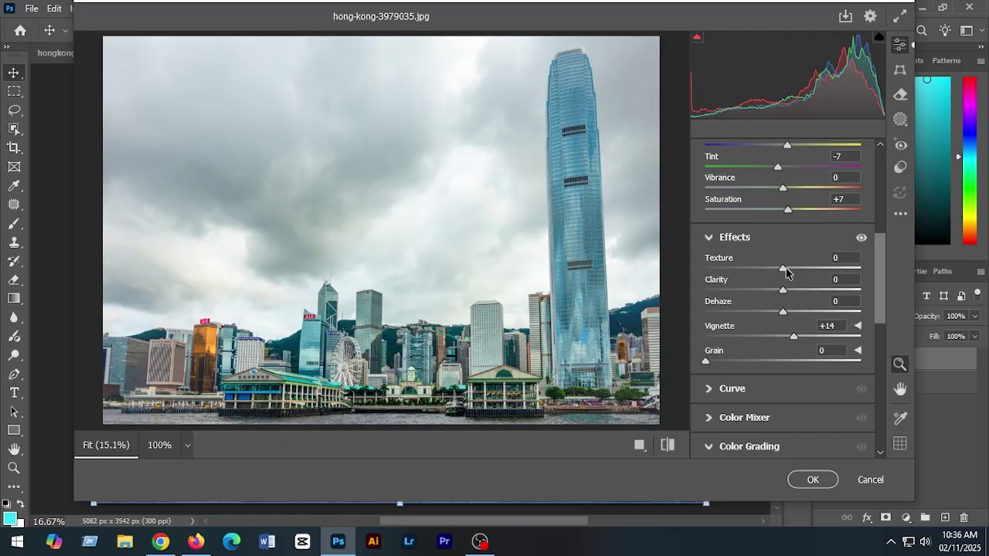
{"action": "left_click_drag", "start_coordinate": [783, 290], "coordinate": [796, 298]}
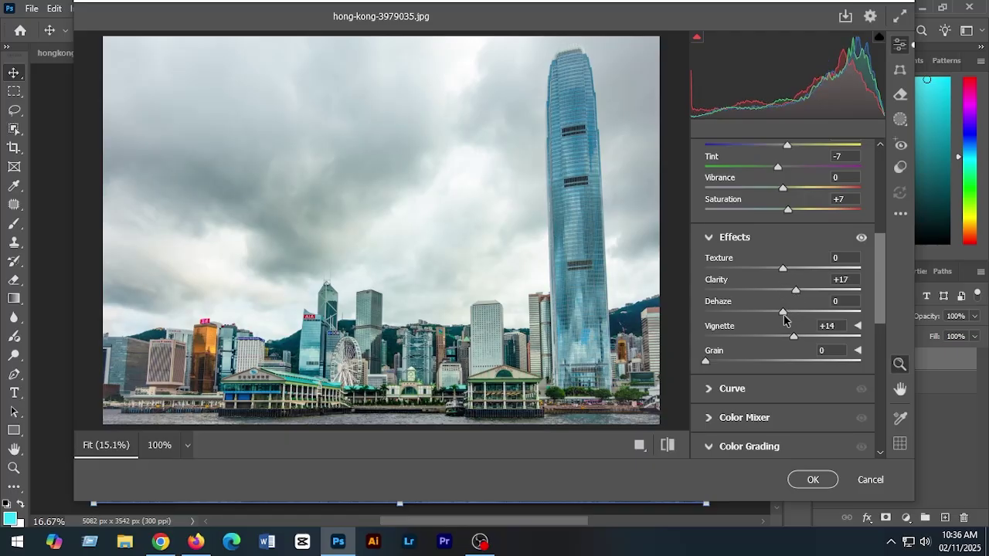
{"action": "scroll", "coordinate": [806, 322], "scroll_direction": "down", "scroll_amount": 2}
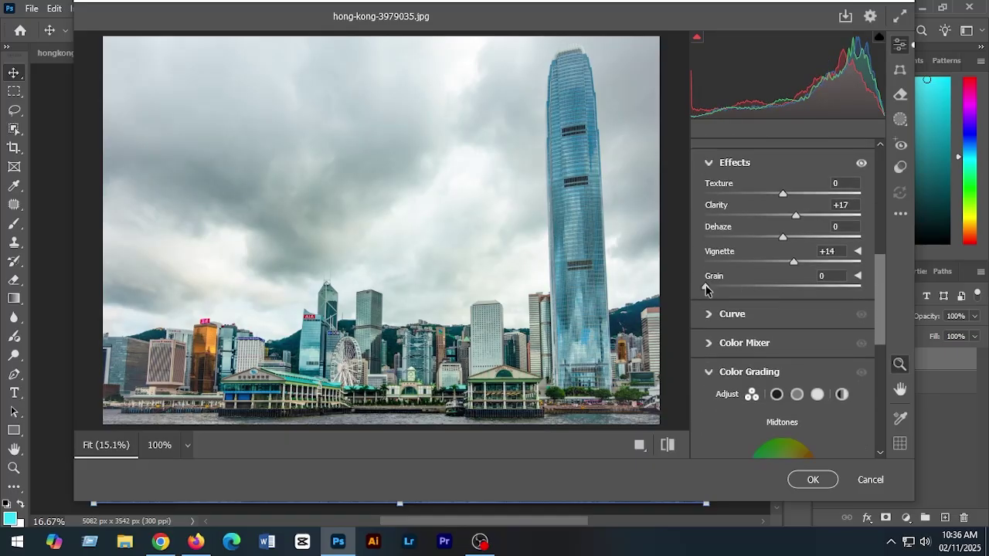
{"action": "left_click_drag", "start_coordinate": [705, 286], "coordinate": [748, 288]}
{"action": "left_click_drag", "start_coordinate": [796, 216], "coordinate": [812, 223]}
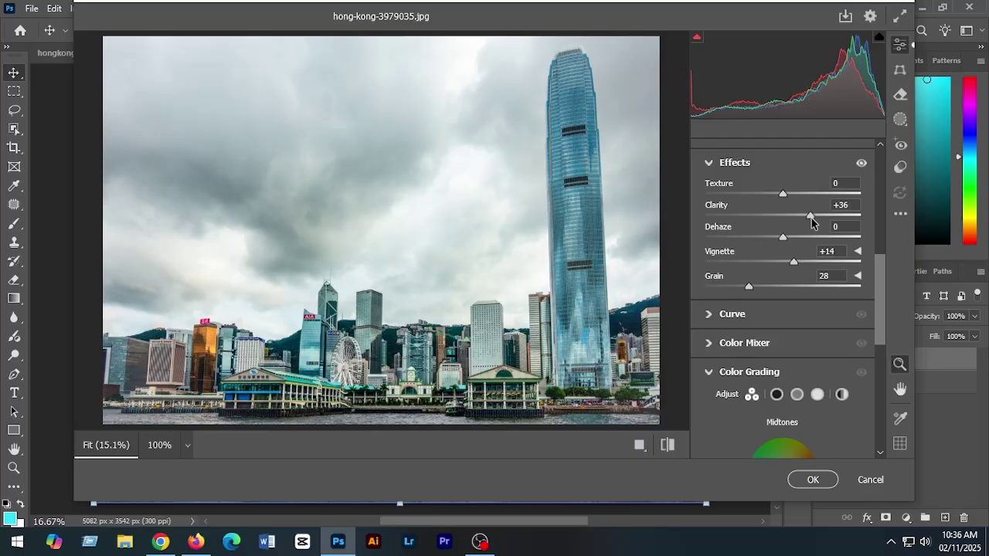
{"action": "left_click_drag", "start_coordinate": [798, 266], "coordinate": [801, 267]}
{"action": "left_click_drag", "start_coordinate": [810, 216], "coordinate": [816, 220]}
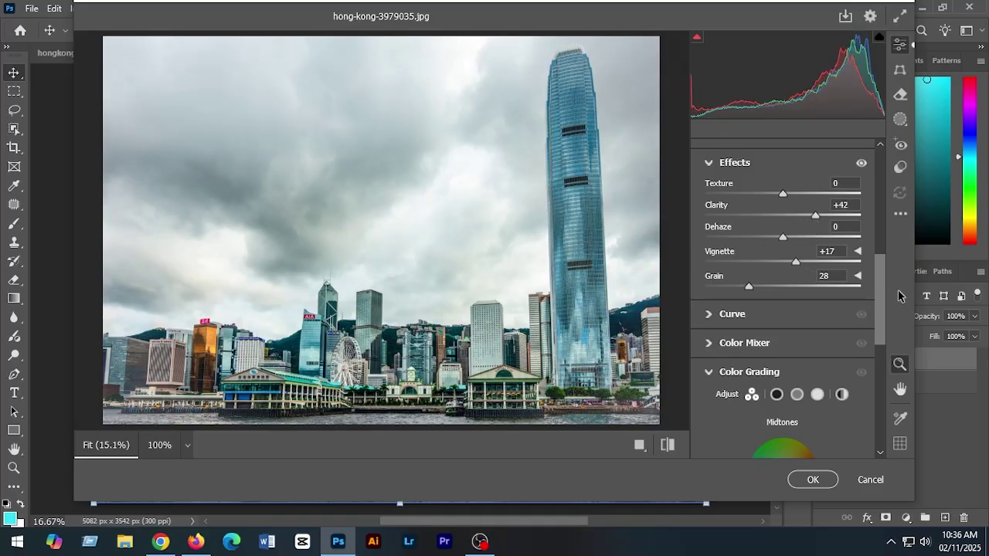
- In the harbour photo's color grading, set midtone luminance to 18 and shadow luminance to 1, slightly raise highlight luminance, and apply the filter
{"action": "scroll", "coordinate": [885, 309], "scroll_direction": "down", "scroll_amount": 3}
{"action": "scroll", "coordinate": [811, 352], "scroll_direction": "down", "scroll_amount": 3}
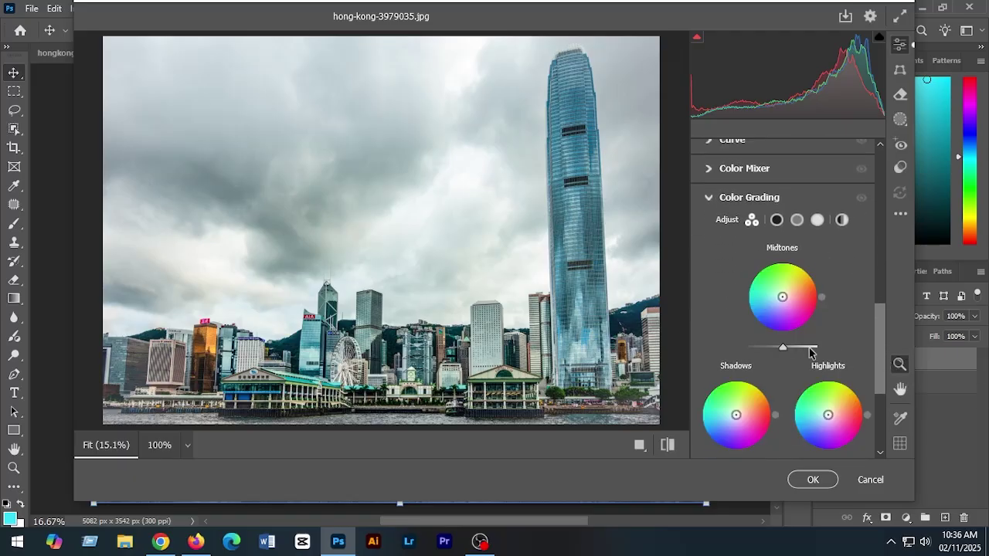
{"action": "left_click_drag", "start_coordinate": [787, 346], "coordinate": [792, 347]}
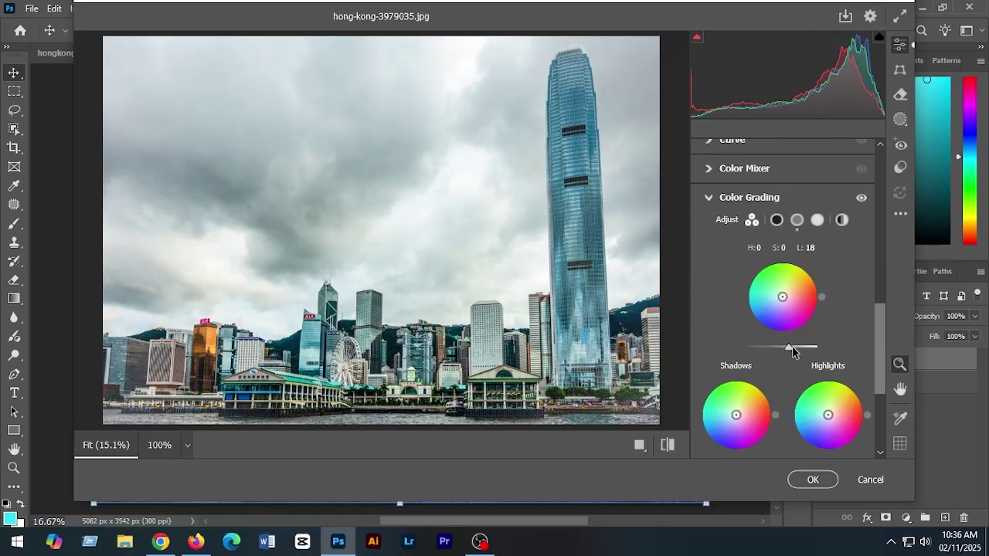
{"action": "scroll", "coordinate": [879, 382], "scroll_direction": "down", "scroll_amount": 2}
{"action": "left_click_drag", "start_coordinate": [829, 379], "coordinate": [832, 380]}
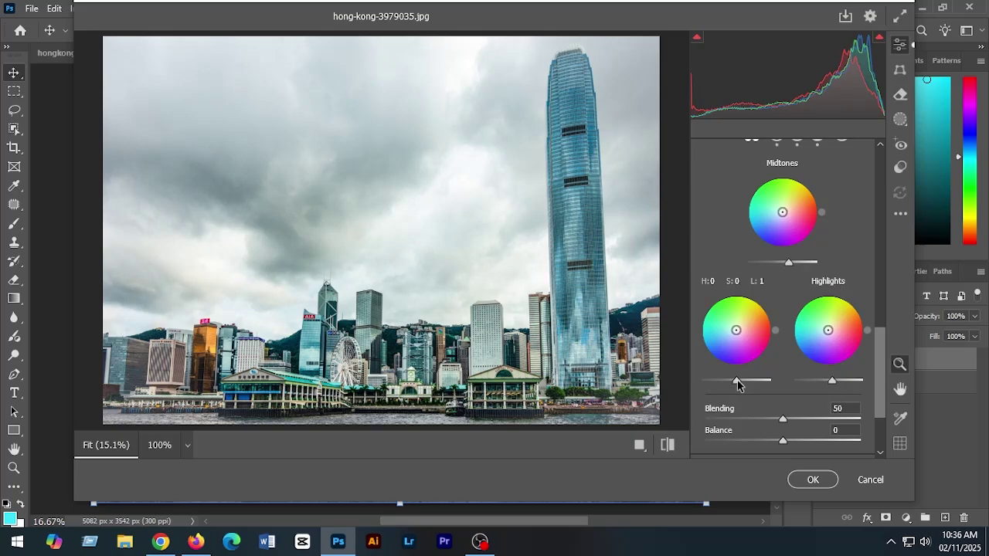
{"action": "scroll", "coordinate": [778, 363], "scroll_direction": "down", "scroll_amount": 3}
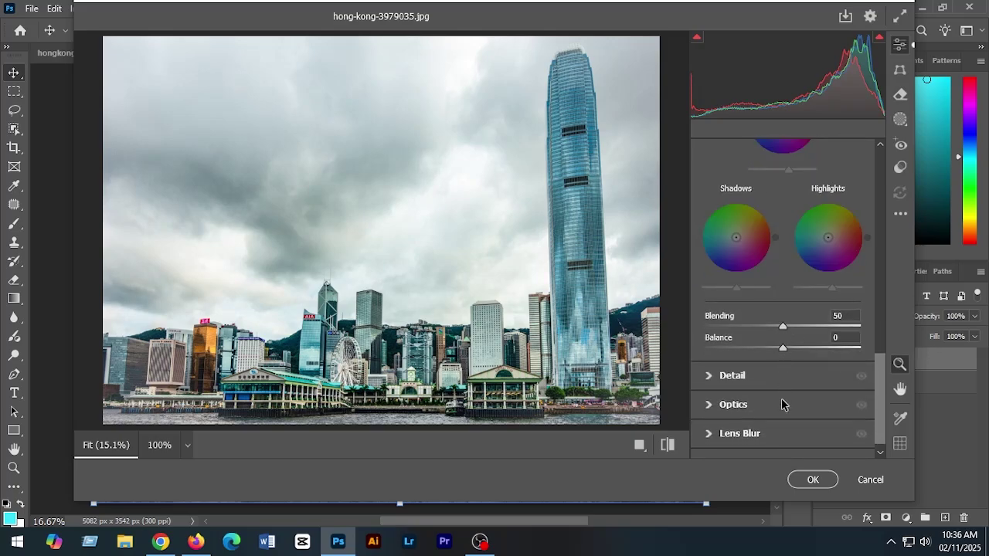
{"action": "scroll", "coordinate": [881, 398], "scroll_direction": "down", "scroll_amount": 1}
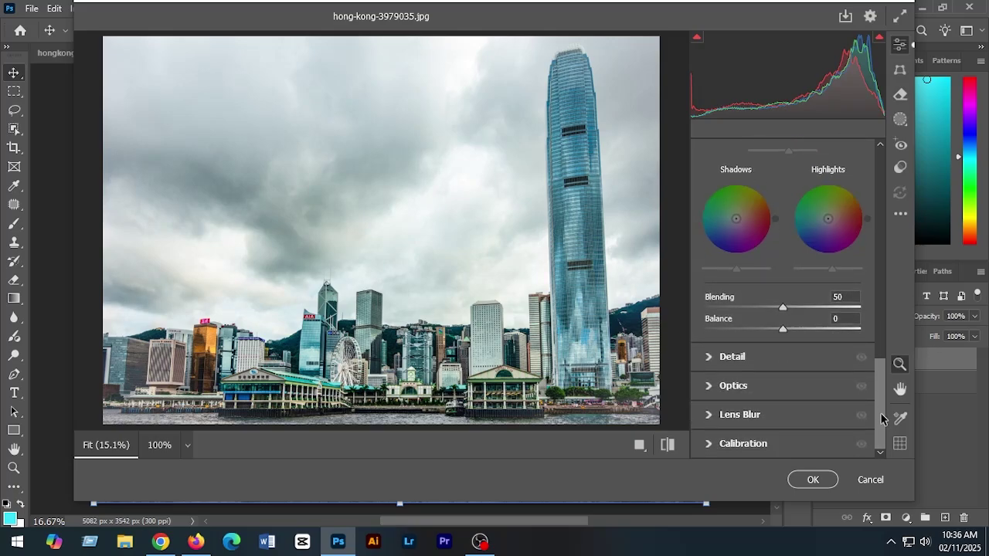
{"action": "left_click", "coordinate": [813, 479]}
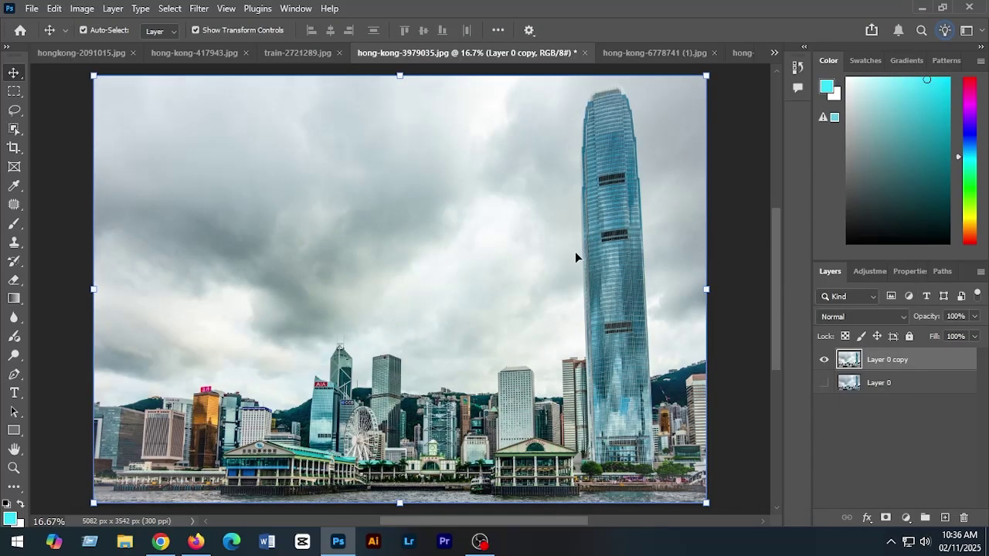
- Toggle the visibility of the harbour photo's layers to compare the graded Layer 0 copy with the original
{"action": "left_click", "coordinate": [824, 361]}
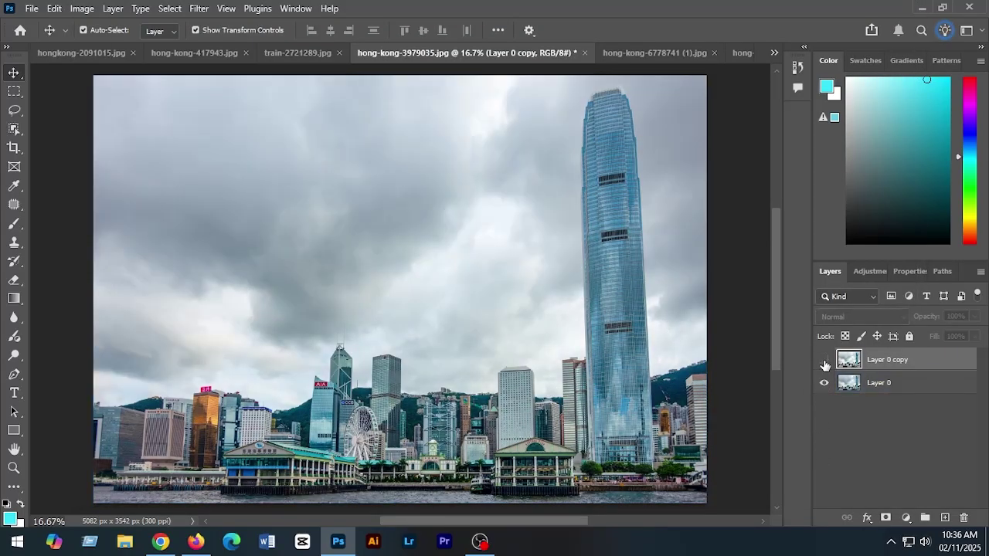
{"action": "left_click", "coordinate": [825, 361]}
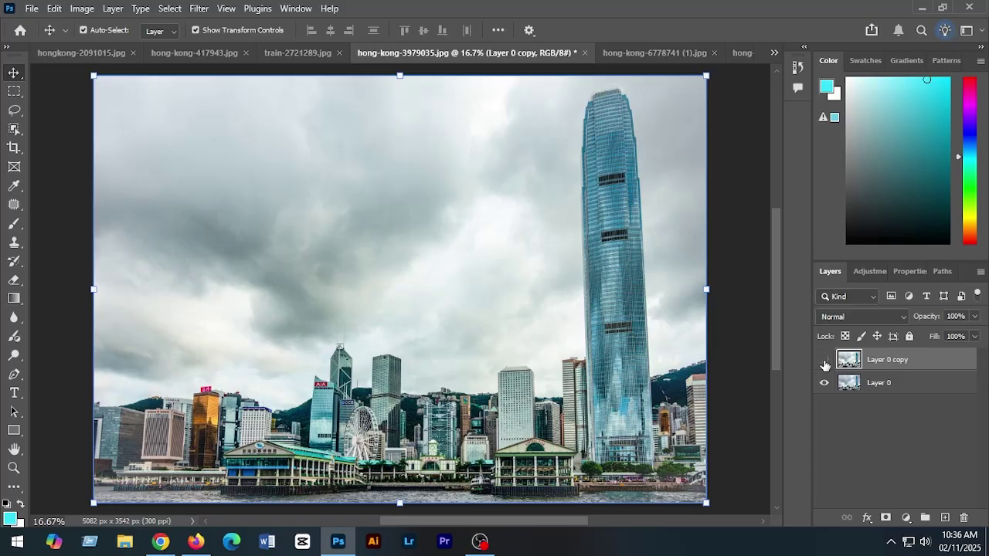
{"action": "left_click", "coordinate": [825, 361]}
{"action": "left_click", "coordinate": [825, 361]}
{"action": "left_click", "coordinate": [824, 361]}
{"action": "left_click", "coordinate": [824, 361]}
- In hong-kong-6778741 (1).jpg, unlock the background layer, duplicate it and hide the original Layer 0
{"action": "left_click", "coordinate": [673, 51]}
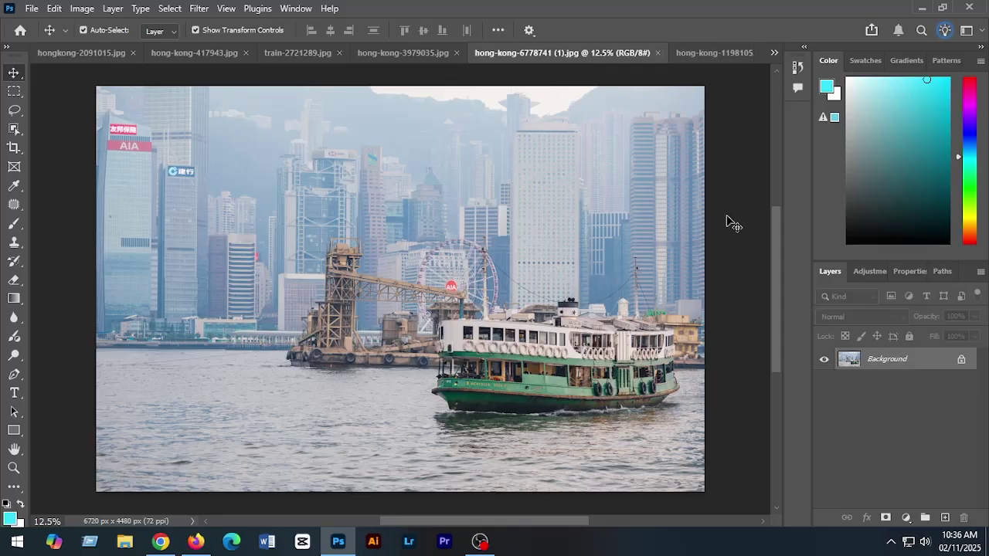
{"action": "left_click", "coordinate": [963, 363]}
{"action": "left_click_drag", "start_coordinate": [888, 360], "coordinate": [944, 518]}
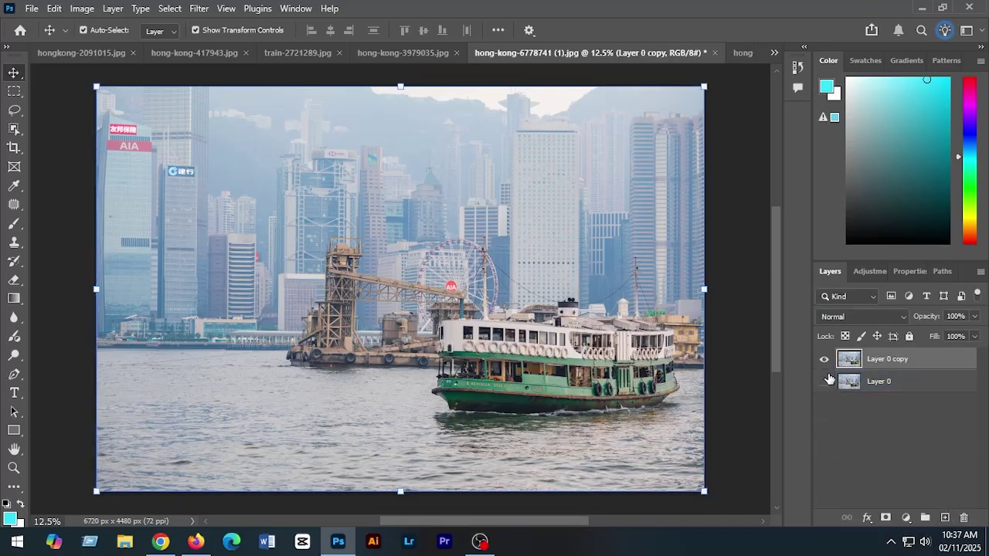
{"action": "left_click", "coordinate": [825, 381]}
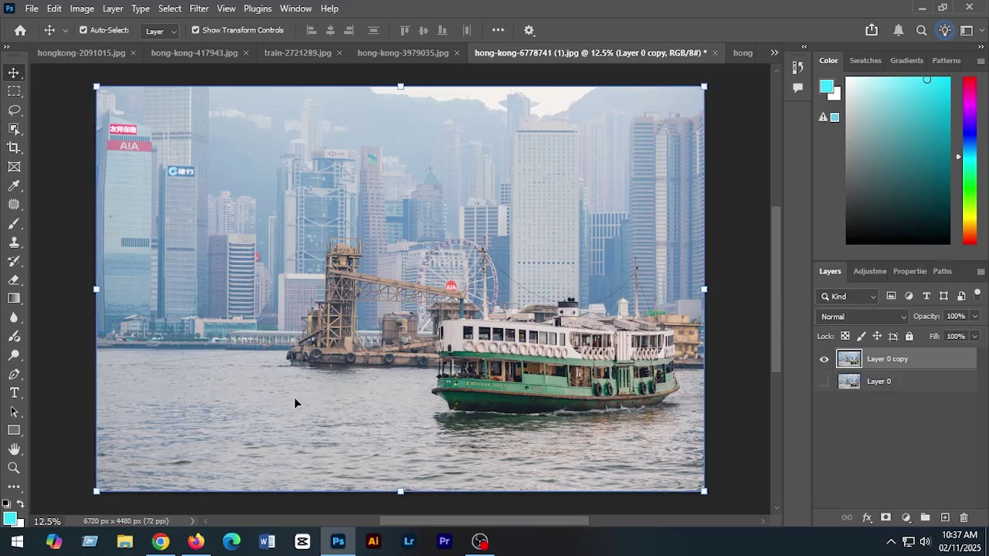
{"action": "left_click", "coordinate": [42, 523]}
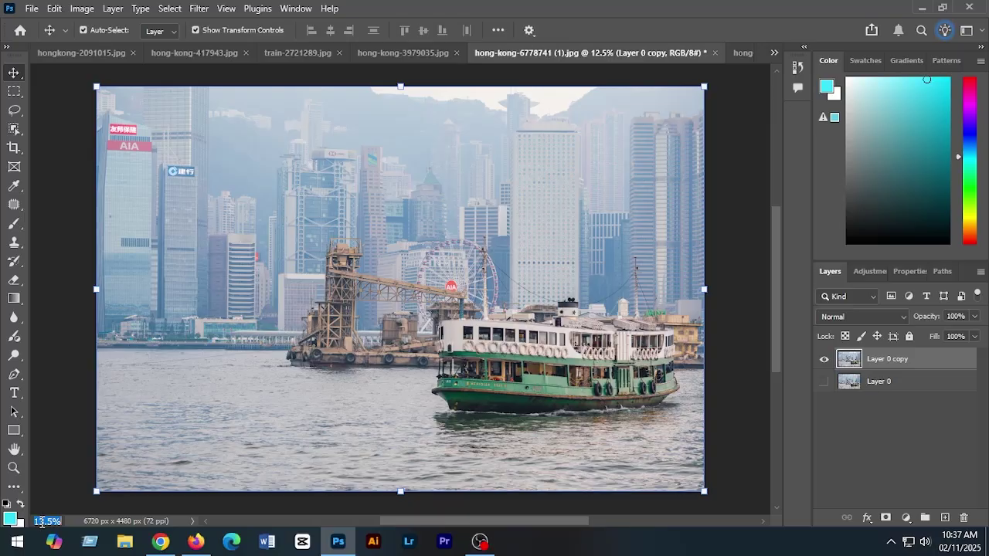
{"action": "key", "text": "Return"}
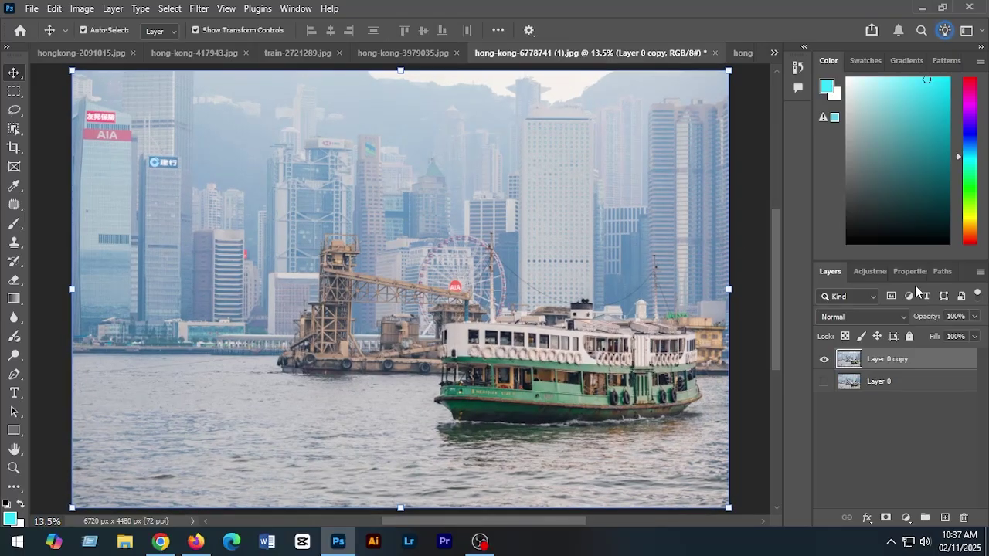
- Add an Exposure adjustment with slightly raised exposure to the ferry photo, plus a Brightness/Contrast adjustment with brightness 2 and contrast 26
{"action": "left_click", "coordinate": [870, 271]}
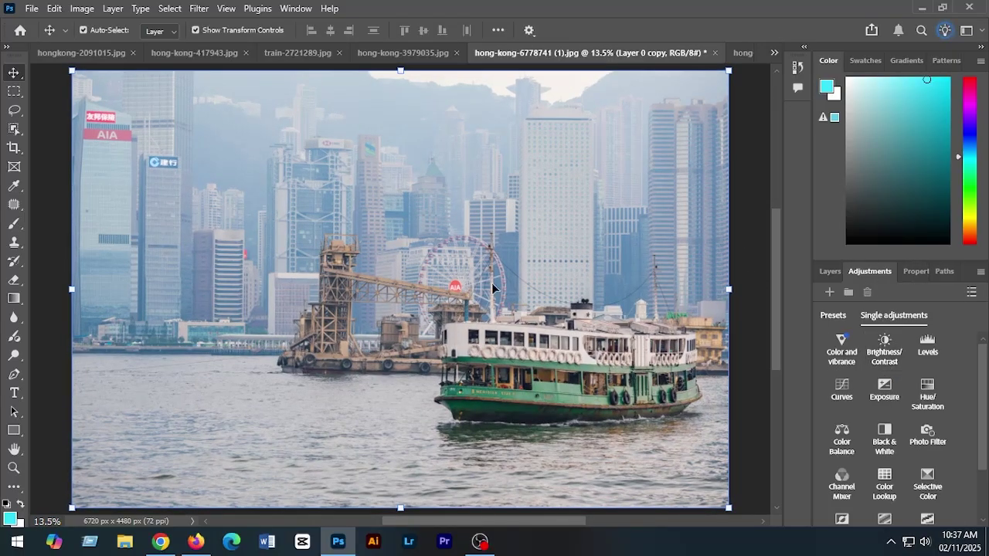
{"action": "left_click", "coordinate": [884, 392]}
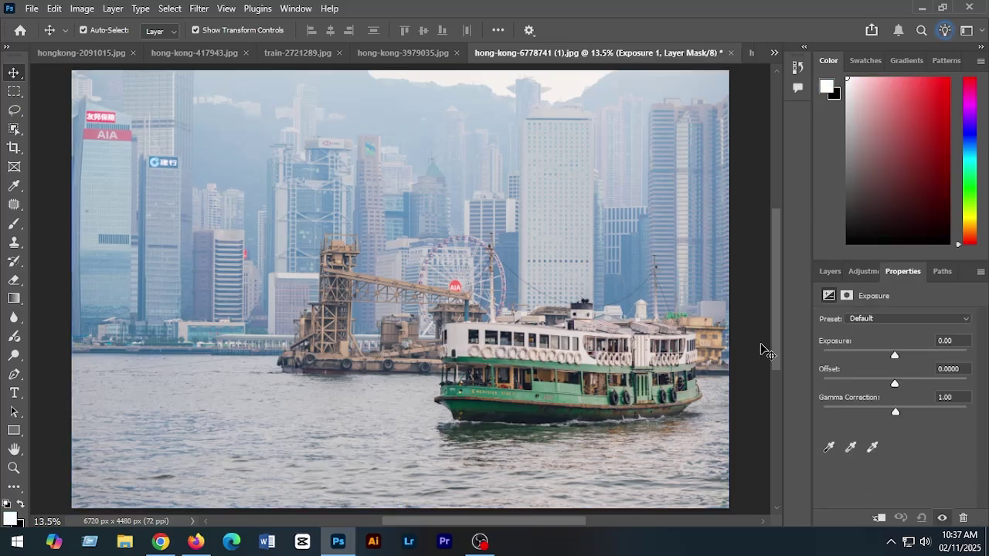
{"action": "left_click_drag", "start_coordinate": [902, 357], "coordinate": [899, 359]}
{"action": "left_click", "coordinate": [863, 271]}
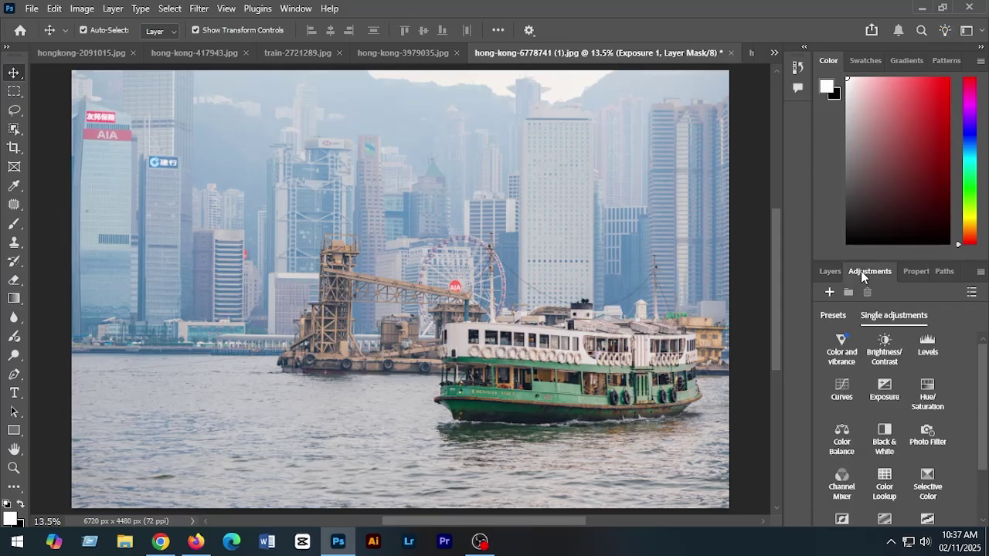
{"action": "left_click", "coordinate": [885, 357]}
{"action": "left_click_drag", "start_coordinate": [894, 393], "coordinate": [904, 393]}
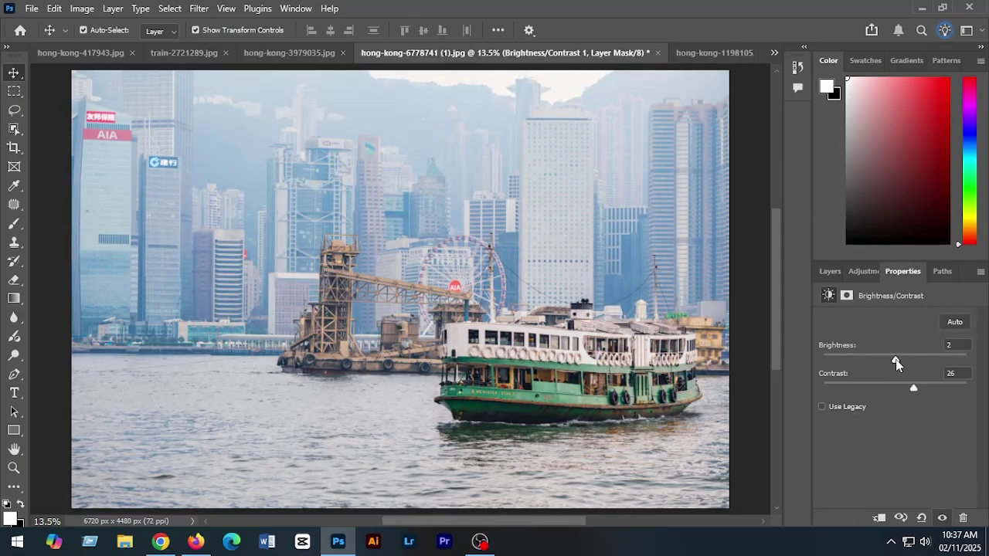
- Add a Hue/Saturation adjustment to the ferry photo with hue +5, saturation -3 and lightness -7
{"action": "left_click", "coordinate": [863, 271]}
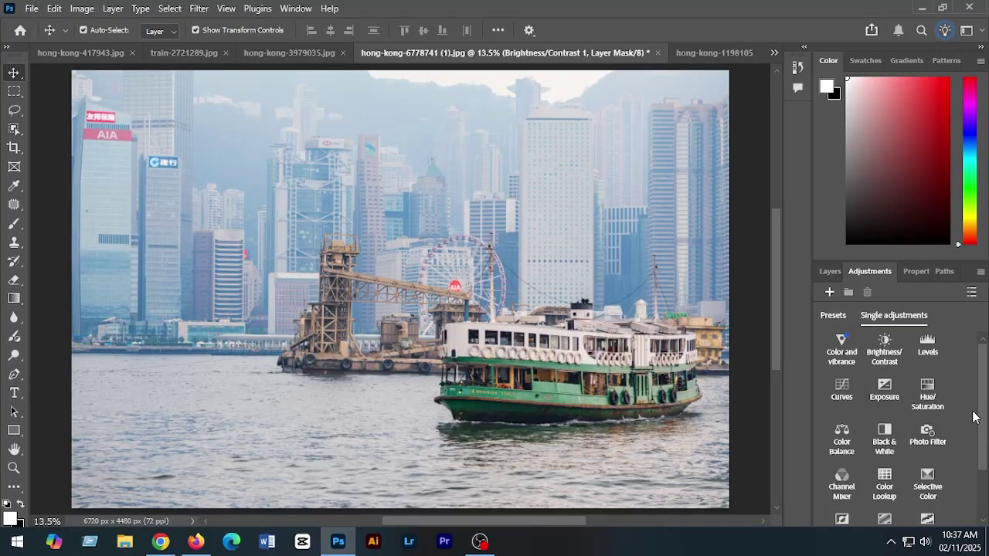
{"action": "scroll", "coordinate": [980, 415], "scroll_direction": "down", "scroll_amount": 1}
{"action": "left_click", "coordinate": [928, 384]}
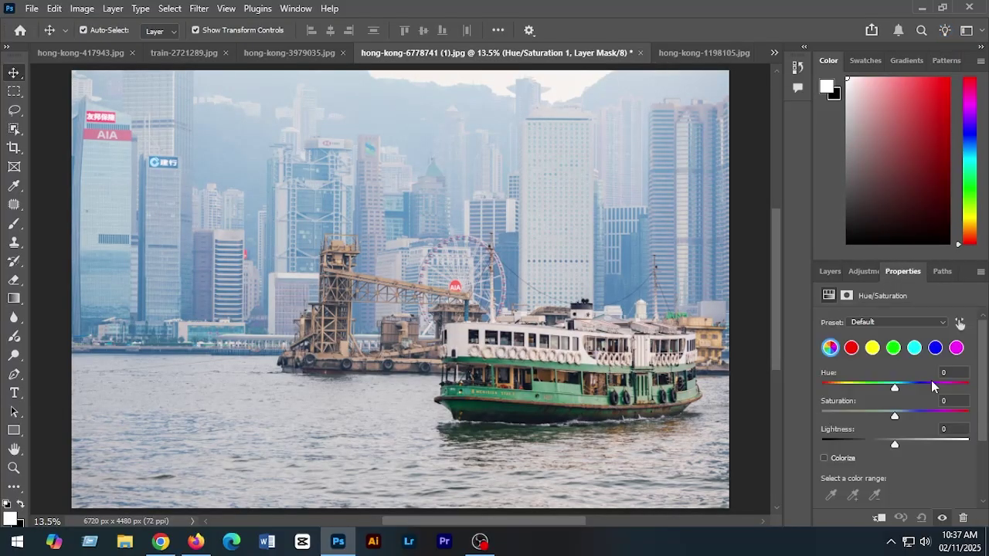
{"action": "left_click_drag", "start_coordinate": [894, 386], "coordinate": [891, 452]}
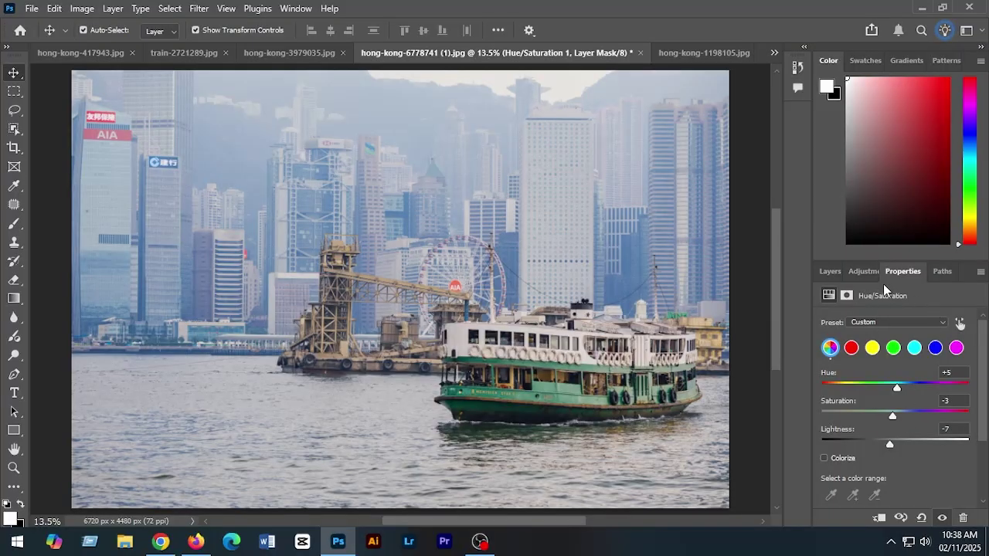
- Add a second Hue/Saturation adjustment to the ferry photo, shift the hue of the reds and set the yellows' hue to -39
{"action": "left_click", "coordinate": [864, 271]}
{"action": "scroll", "coordinate": [912, 386], "scroll_direction": "down", "scroll_amount": 1}
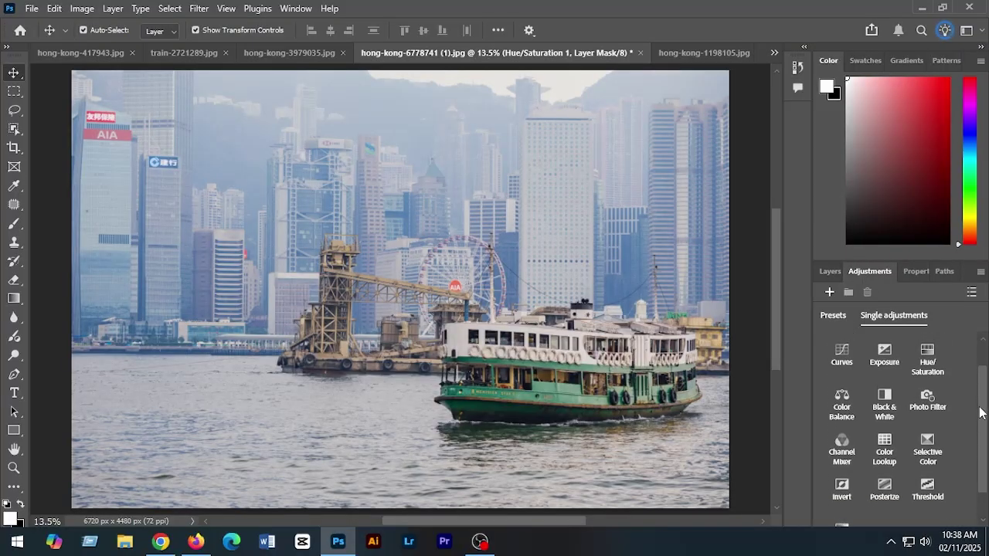
{"action": "left_click", "coordinate": [927, 366]}
{"action": "left_click", "coordinate": [852, 348]}
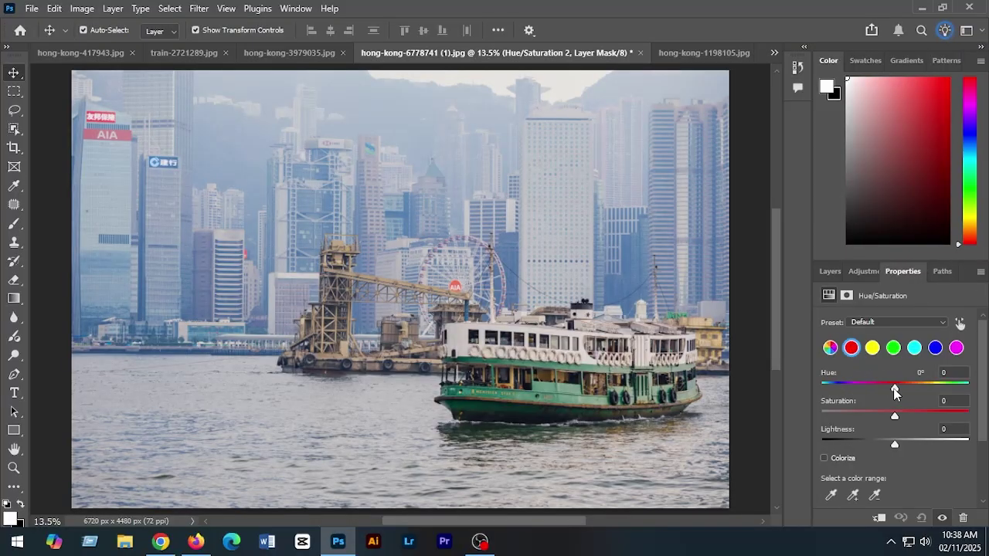
{"action": "left_click_drag", "start_coordinate": [895, 388], "coordinate": [863, 390]}
{"action": "left_click", "coordinate": [873, 348]}
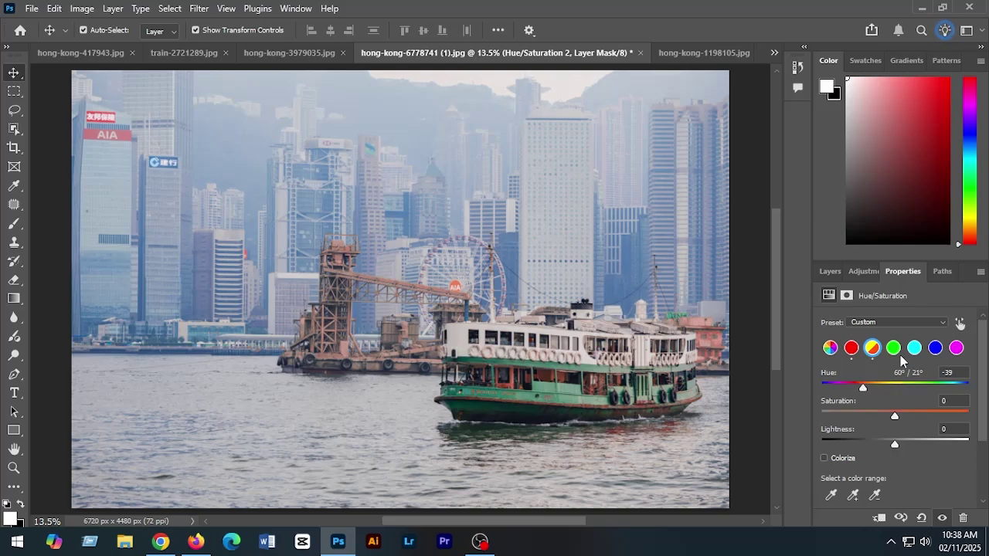
- In the second Hue/Saturation adjustment, set the greens' hue to -90 and the cyans to hue +9, saturation -14 and lightness -11
{"action": "left_click", "coordinate": [893, 350]}
{"action": "left_click_drag", "start_coordinate": [898, 386], "coordinate": [847, 394]}
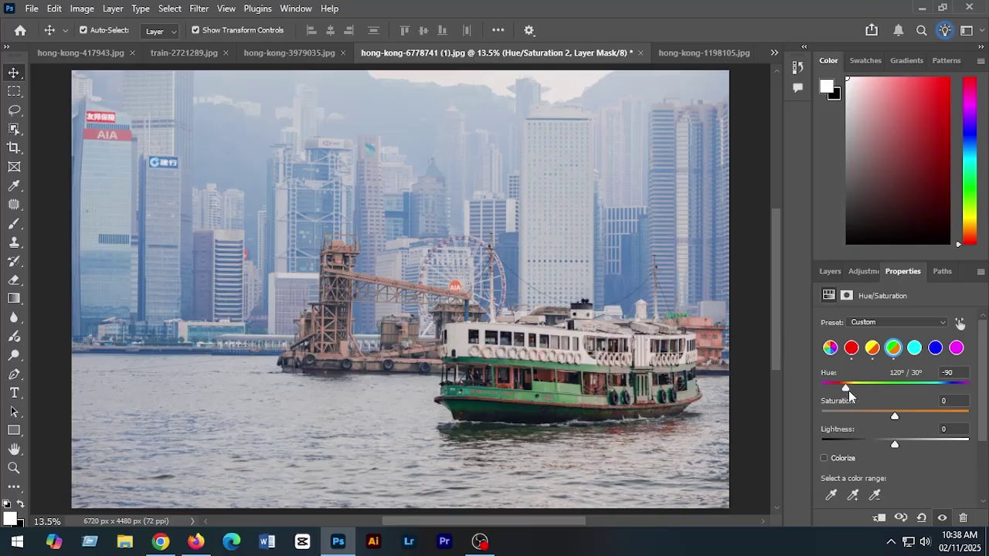
{"action": "left_click", "coordinate": [914, 348]}
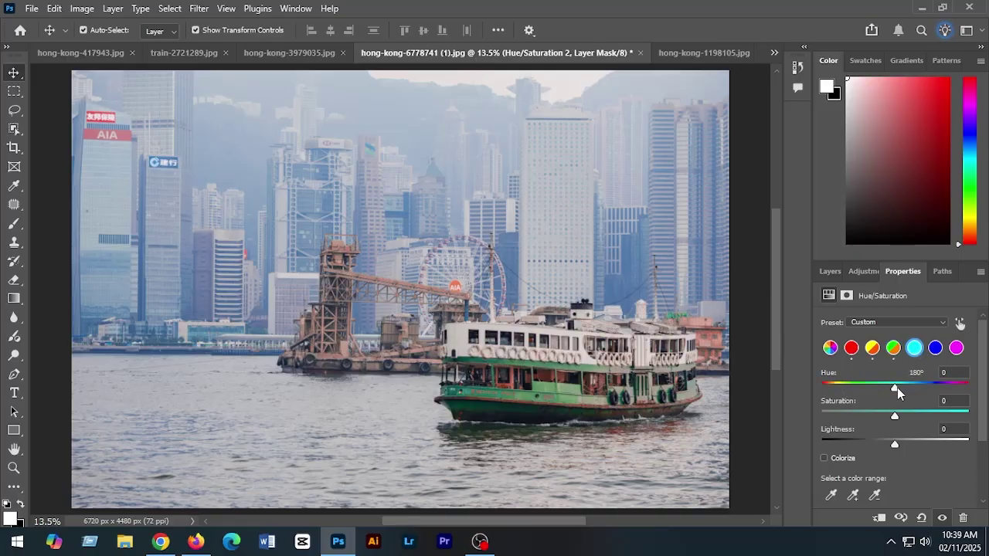
{"action": "left_click_drag", "start_coordinate": [897, 388], "coordinate": [896, 447]}
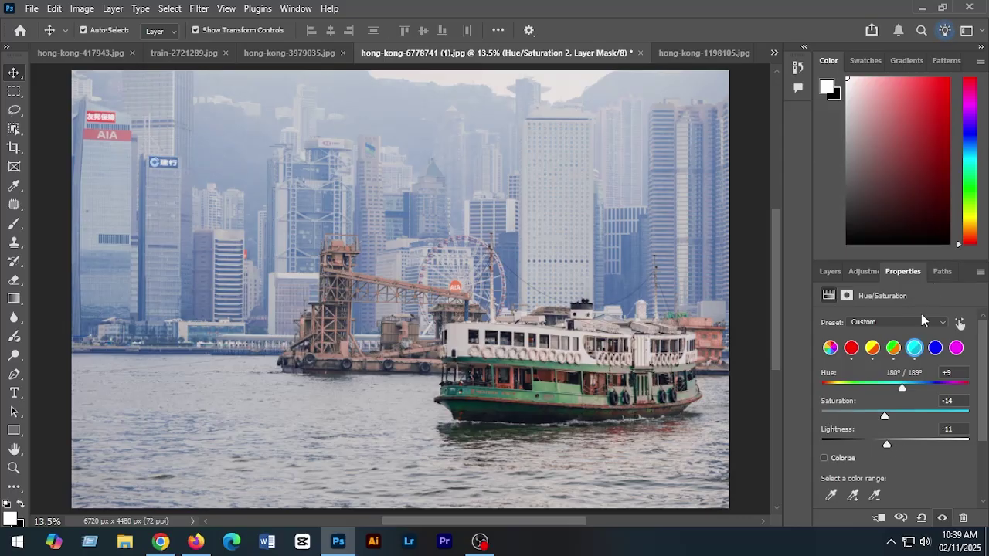
- Group the ferry photo's four adjustment layers together with Layer 0 copy
{"action": "left_click", "coordinate": [869, 271]}
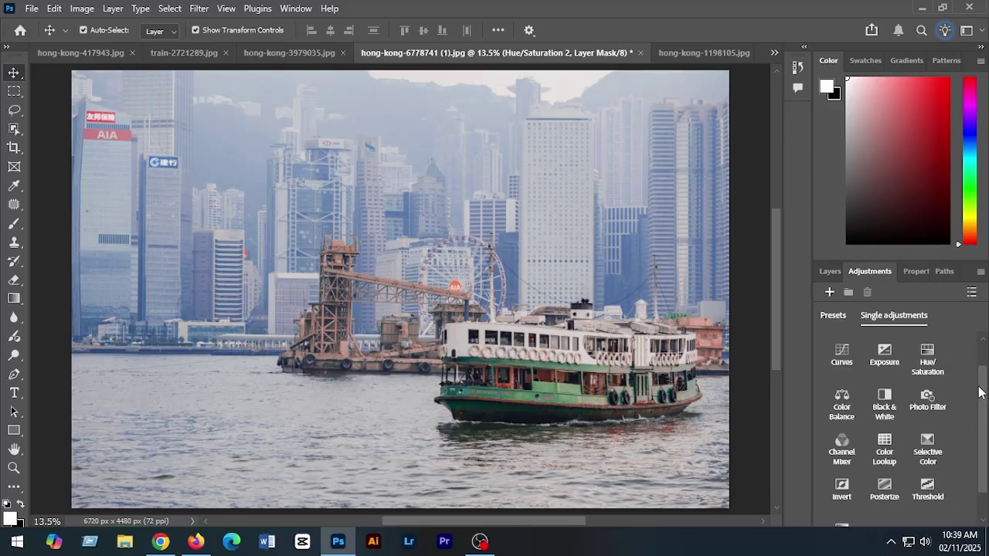
{"action": "left_click_drag", "start_coordinate": [980, 393], "coordinate": [984, 448]}
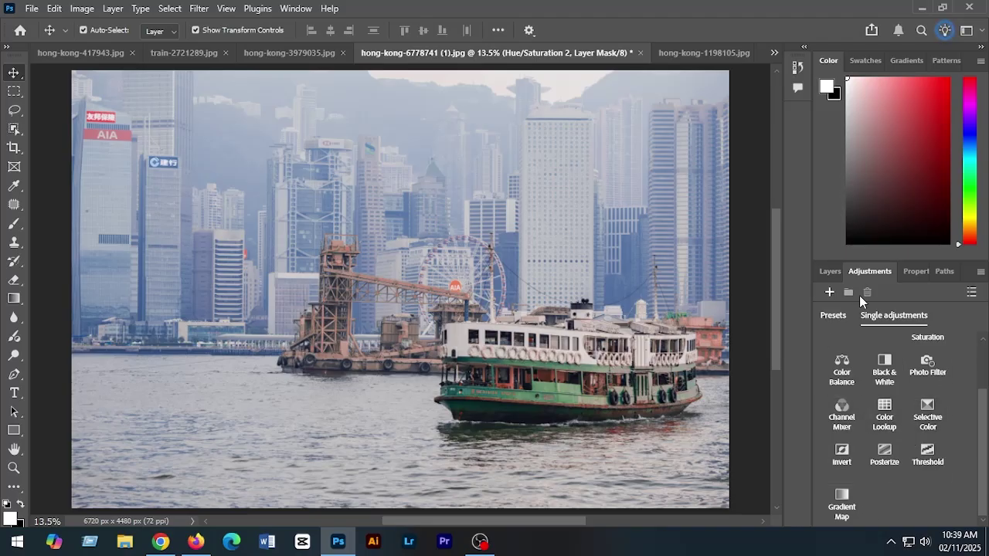
{"action": "left_click", "coordinate": [829, 272]}
{"action": "left_click", "coordinate": [910, 450]}
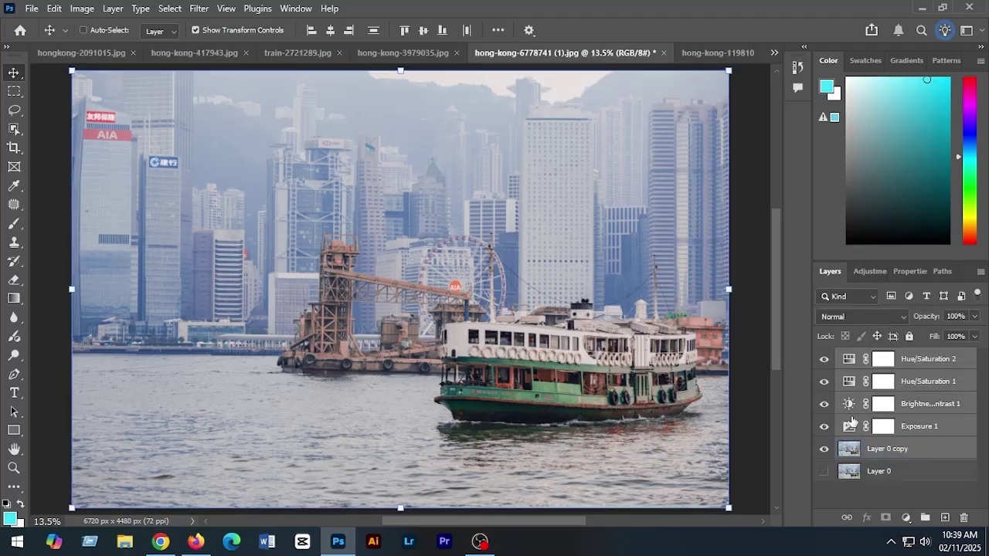
{"action": "key", "text": "ctrl+g"}
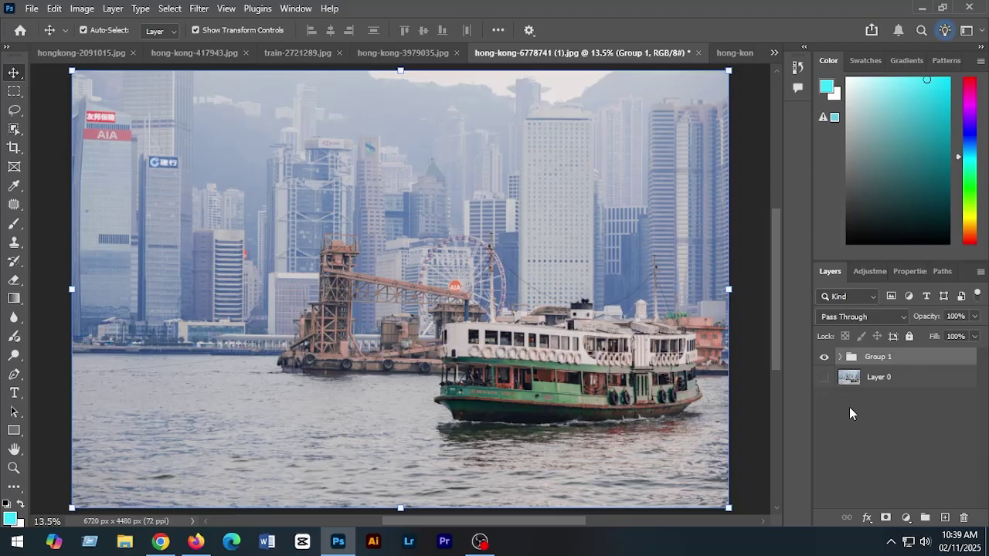
- Show the original Layer 0 and toggle Group 1's visibility to compare the ferry photo before and after grading
{"action": "left_click", "coordinate": [824, 377]}
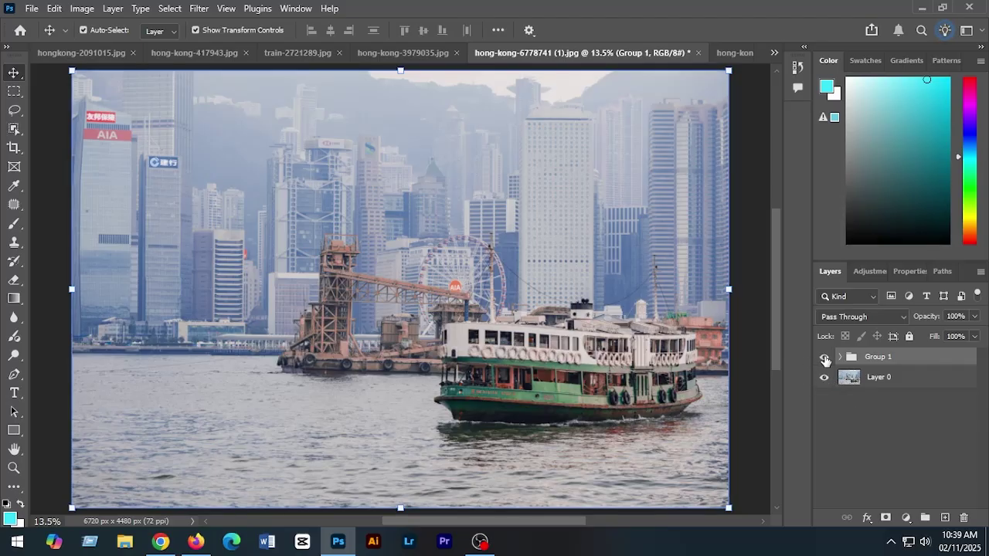
{"action": "left_click", "coordinate": [824, 357]}
{"action": "left_click", "coordinate": [824, 358]}
{"action": "left_click", "coordinate": [825, 357]}
{"action": "left_click", "coordinate": [824, 358]}
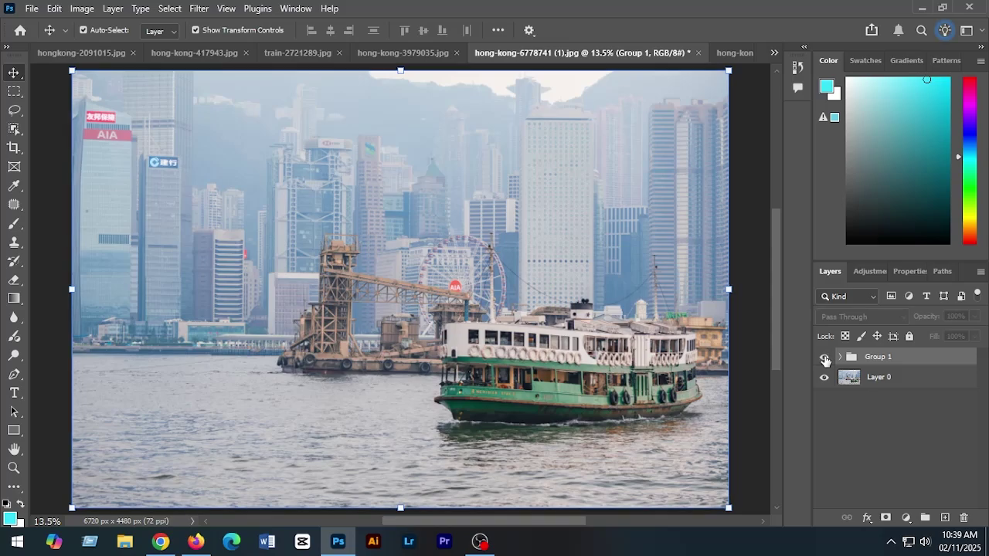
{"action": "left_click", "coordinate": [824, 357]}
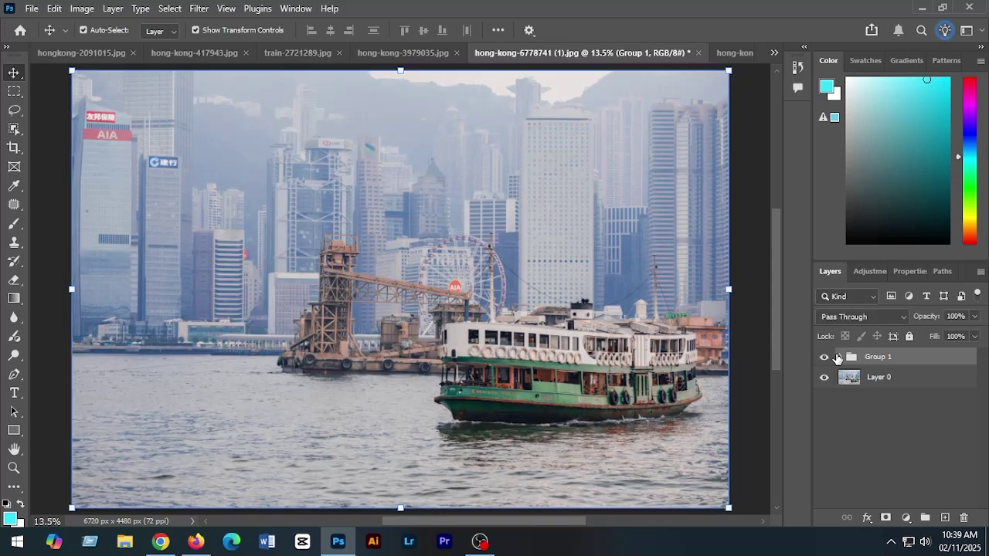
- Switch to hong-kong-1198105.jpg, unlock its background, duplicate Layer 0 and hide the original layer
{"action": "left_click", "coordinate": [734, 52]}
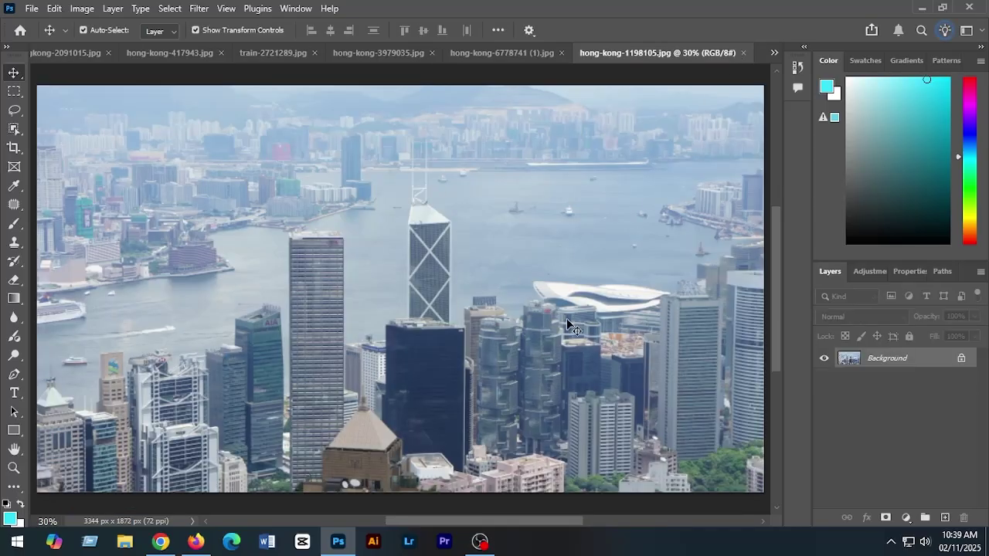
{"action": "left_click", "coordinate": [961, 358]}
{"action": "left_click_drag", "start_coordinate": [905, 362], "coordinate": [947, 518]}
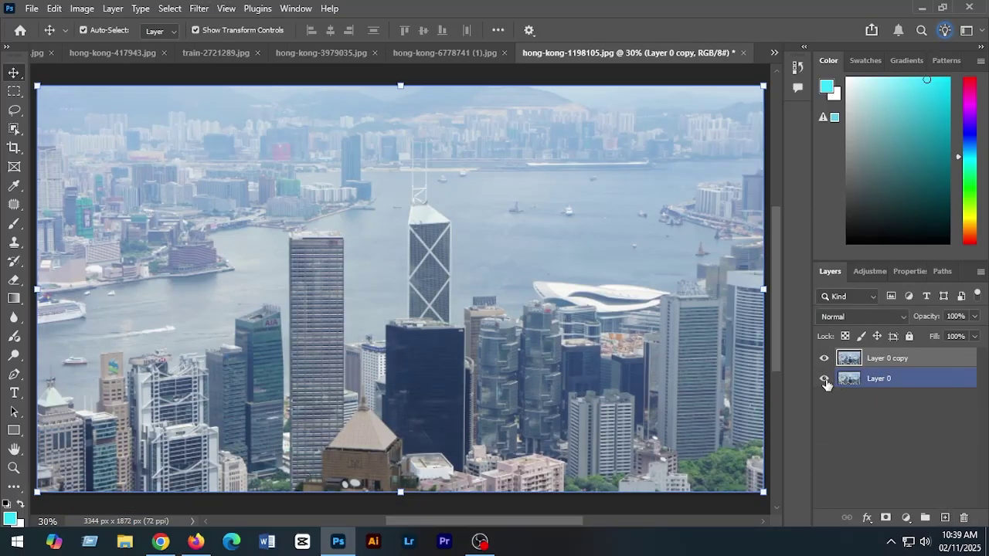
{"action": "left_click", "coordinate": [824, 378]}
- Open the Camera Raw filter on Layer 0 copy and set exposure -0.35, contrast +38, whites -16 and blacks +10
{"action": "left_click", "coordinate": [199, 8]}
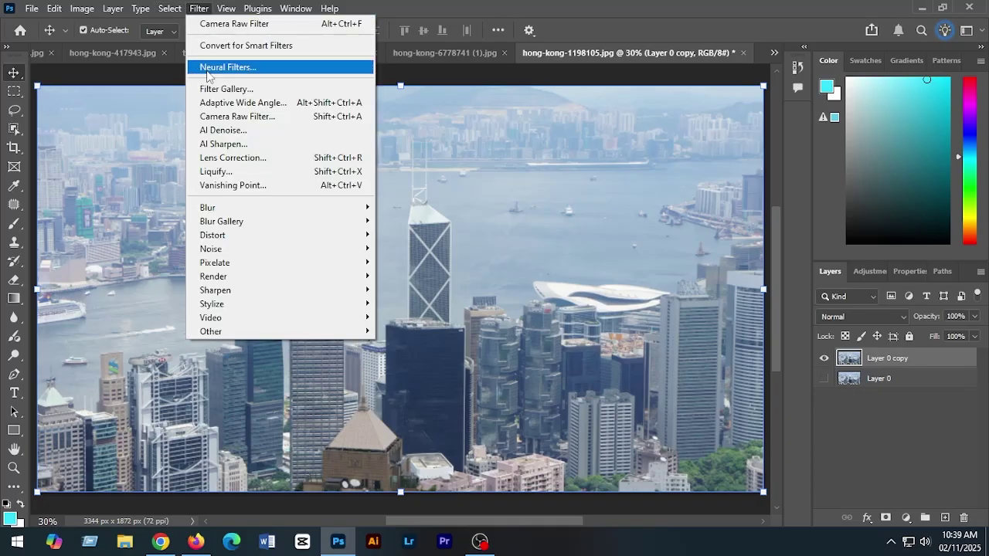
{"action": "left_click", "coordinate": [224, 118]}
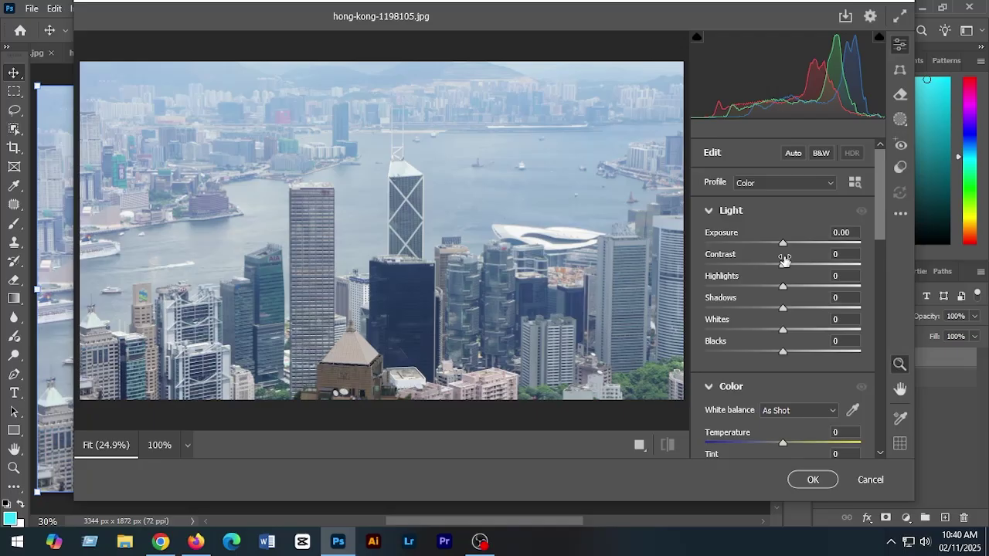
{"action": "left_click_drag", "start_coordinate": [786, 268], "coordinate": [778, 247]}
{"action": "left_click_drag", "start_coordinate": [881, 229], "coordinate": [877, 252]}
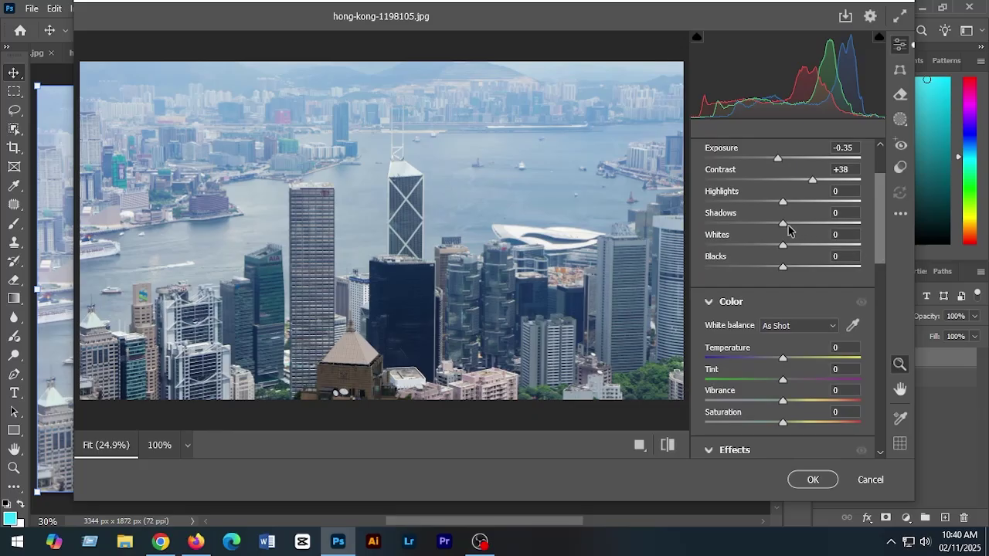
{"action": "left_click_drag", "start_coordinate": [783, 245], "coordinate": [790, 270]}
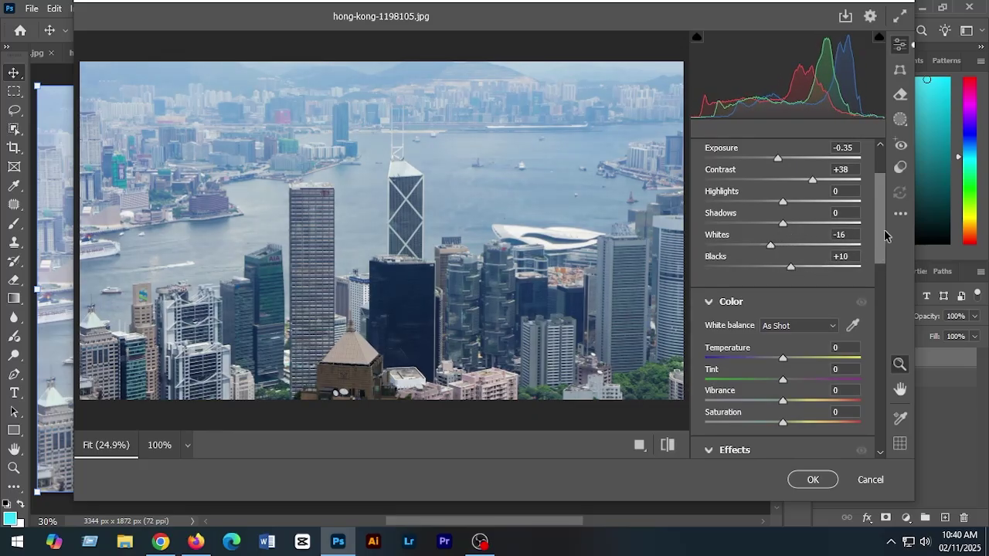
- Set the harbour photo's temperature to +9, tint to -3 and saturation to +7 in the Camera Raw color settings
{"action": "left_click_drag", "start_coordinate": [885, 232], "coordinate": [879, 205]}
{"action": "left_click", "coordinate": [709, 212]}
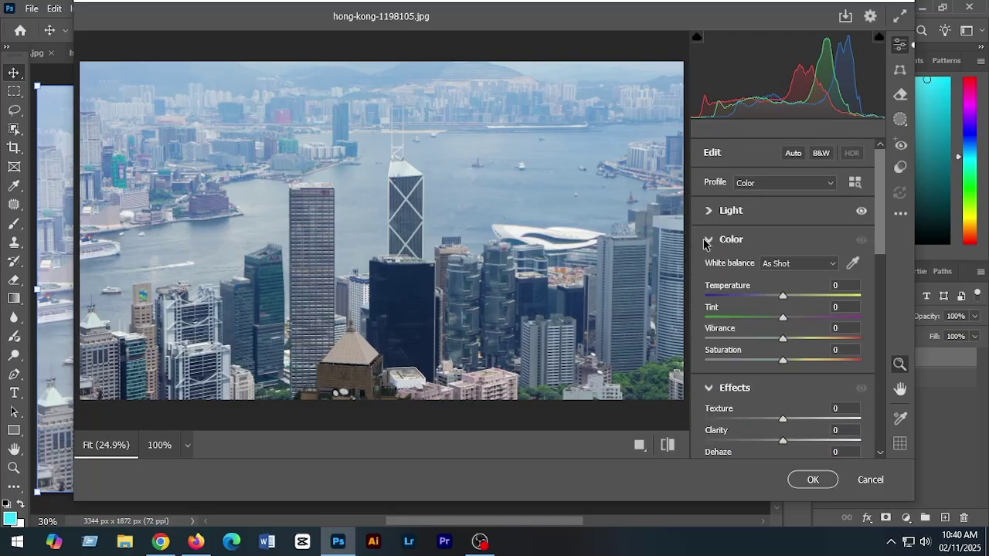
{"action": "left_click_drag", "start_coordinate": [783, 298], "coordinate": [781, 319]}
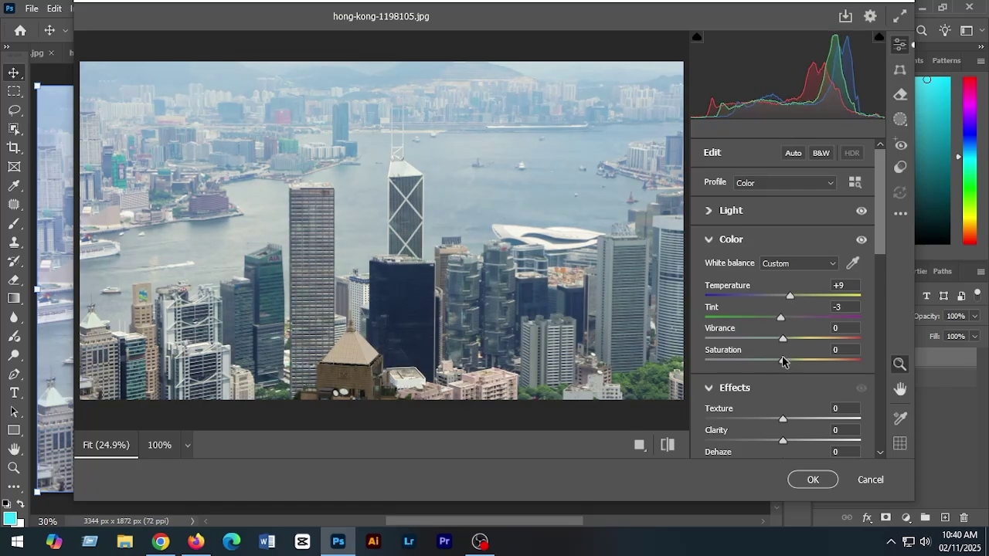
{"action": "left_click_drag", "start_coordinate": [783, 361], "coordinate": [788, 365]}
- Set the Camera Raw effects to clarity +50, dehaze +33, vignette +10 and grain 19
{"action": "left_click_drag", "start_coordinate": [879, 229], "coordinate": [881, 285]}
{"action": "left_click_drag", "start_coordinate": [783, 280], "coordinate": [809, 281]}
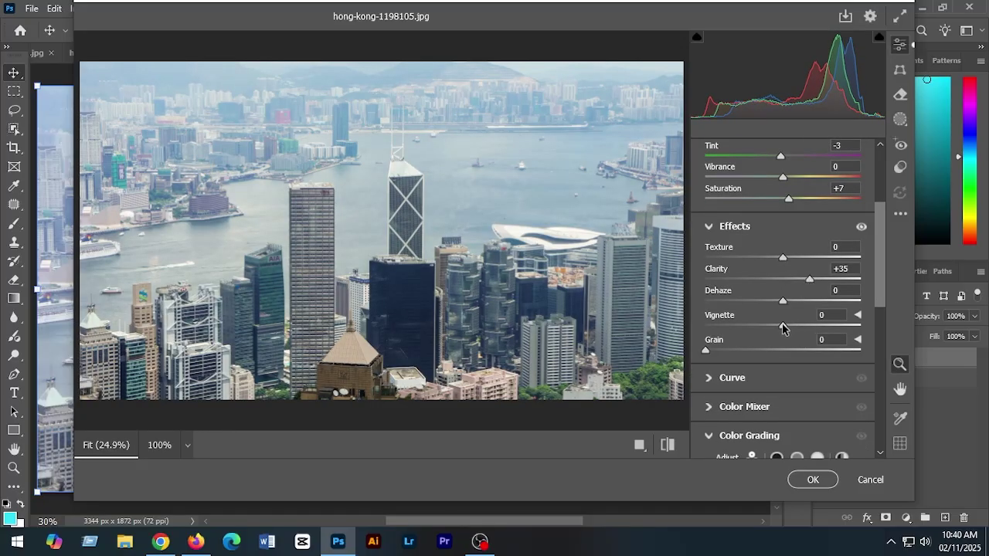
{"action": "left_click_drag", "start_coordinate": [783, 327], "coordinate": [805, 304]}
{"action": "left_click_drag", "start_coordinate": [809, 283], "coordinate": [823, 280]}
{"action": "left_click_drag", "start_coordinate": [709, 354], "coordinate": [736, 352]}
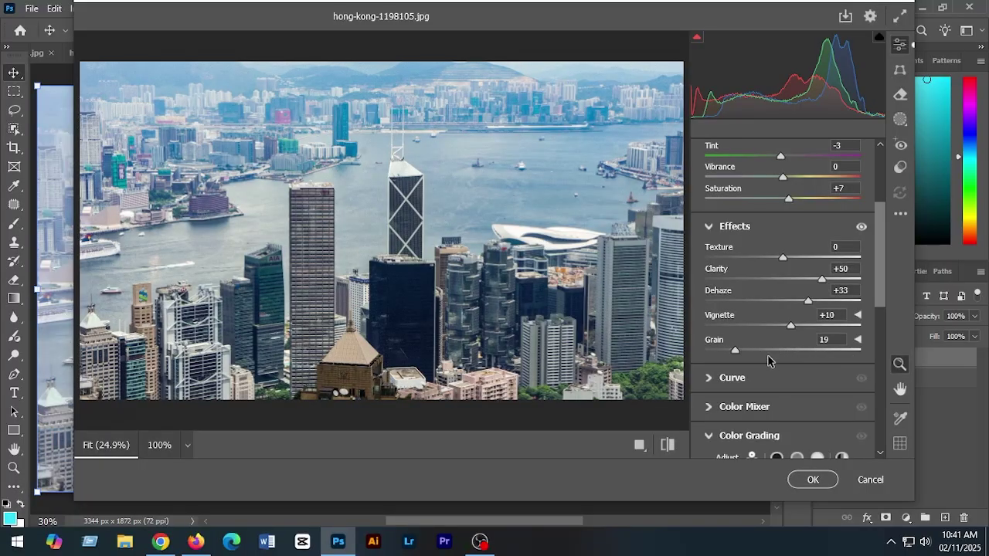
- Lower the parametric curve's lights to -6 and apply the Camera Raw filter to the harbour photo
{"action": "scroll", "coordinate": [769, 359], "scroll_direction": "down", "scroll_amount": 2}
{"action": "left_click", "coordinate": [717, 293]}
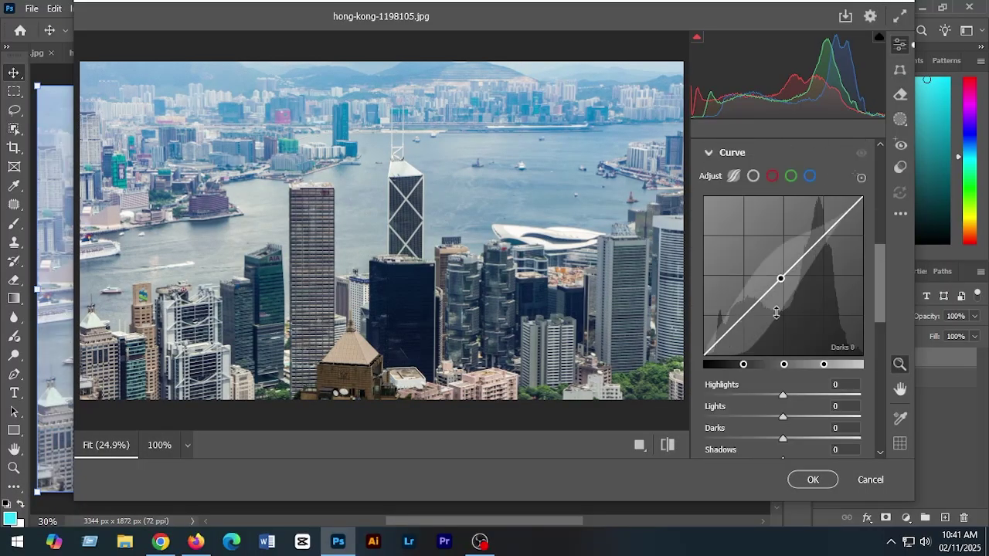
{"action": "left_click_drag", "start_coordinate": [824, 234], "coordinate": [824, 237]}
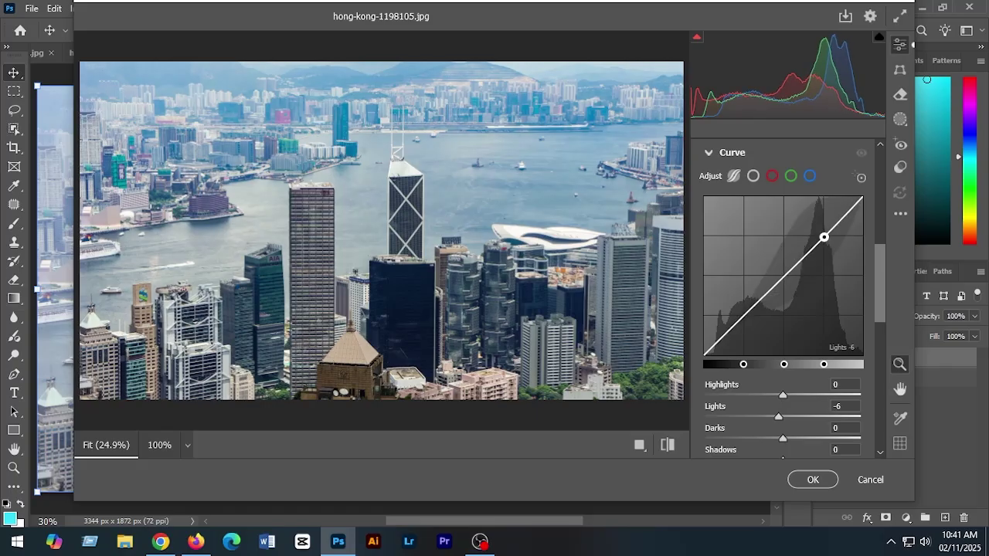
{"action": "left_click", "coordinate": [813, 479]}
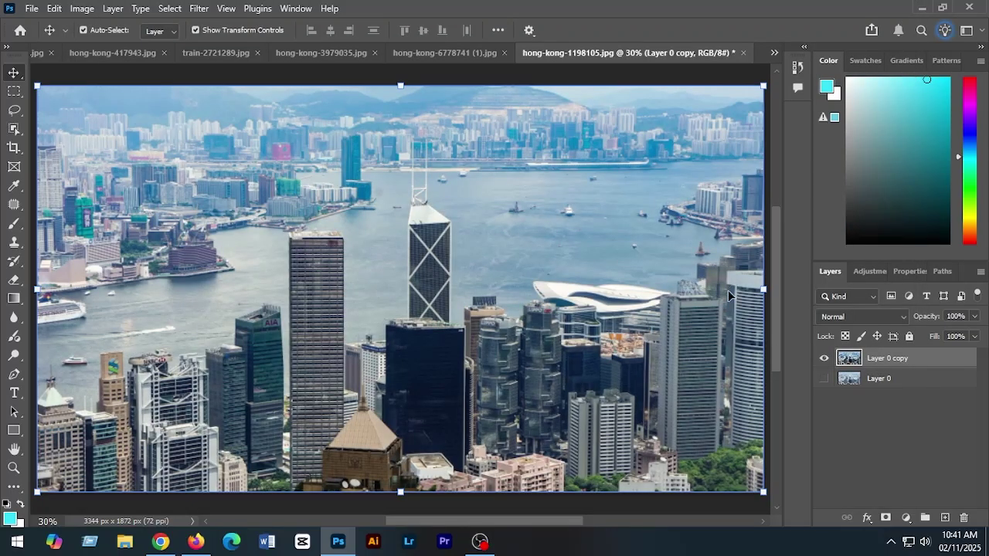
- Show the original Layer 0 and toggle Layer 0 copy's visibility to compare the harbour photo before and after grading
{"action": "left_click", "coordinate": [824, 379]}
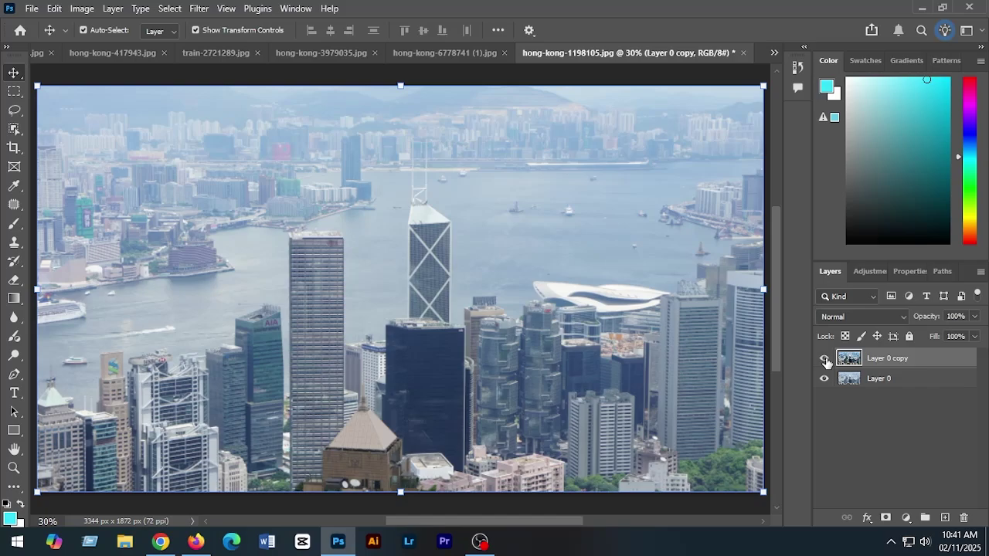
{"action": "left_click", "coordinate": [824, 358]}
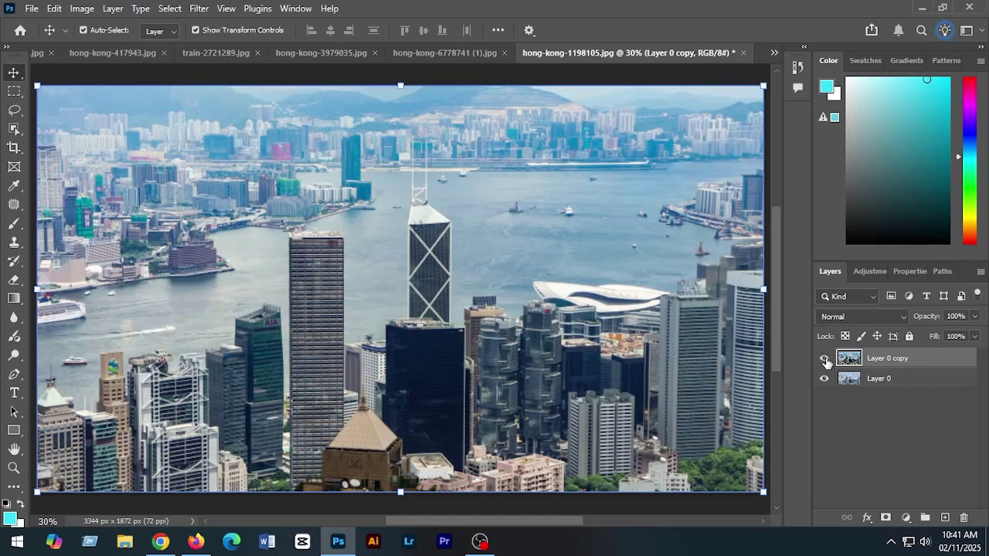
{"action": "left_click", "coordinate": [825, 359]}
{"action": "left_click", "coordinate": [824, 359]}
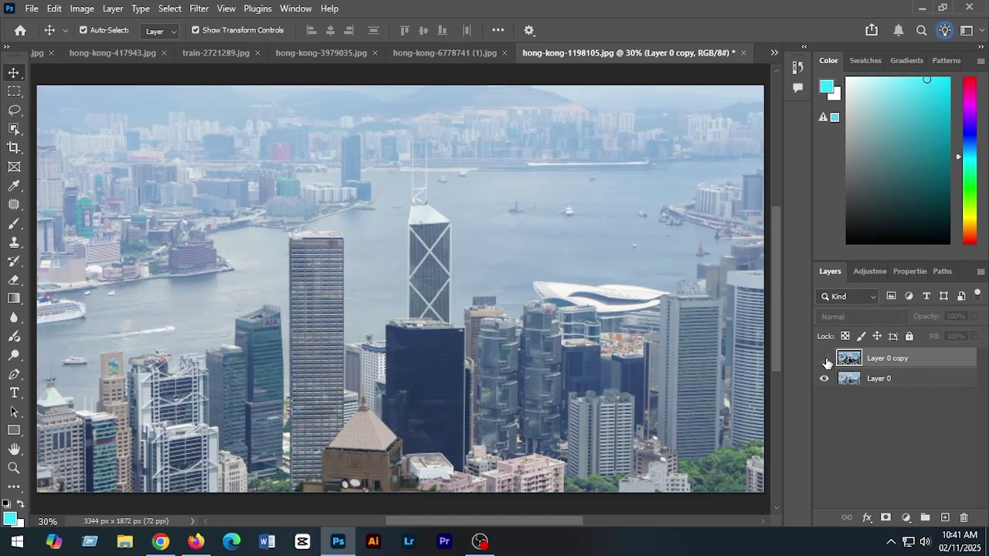
{"action": "left_click", "coordinate": [825, 359]}
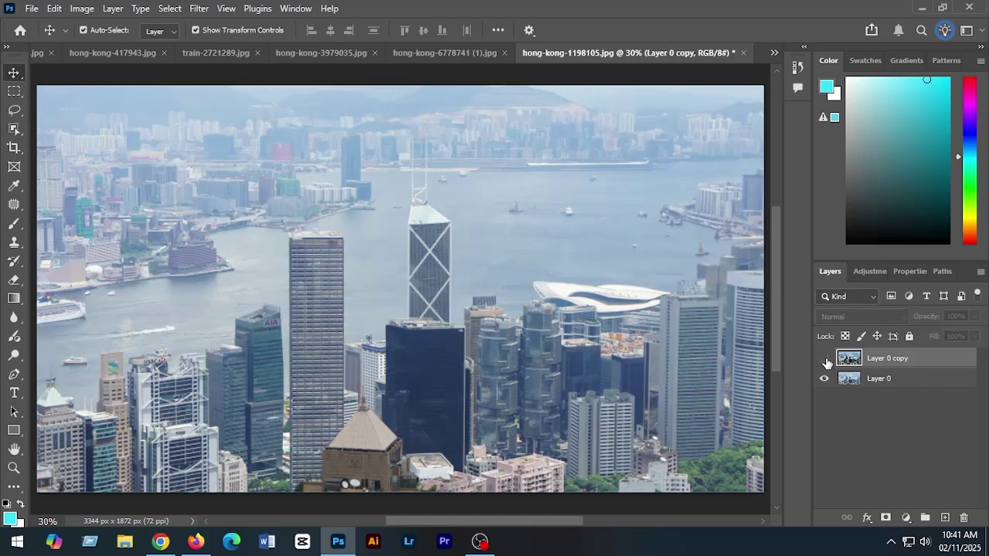
{"action": "left_click", "coordinate": [825, 358]}
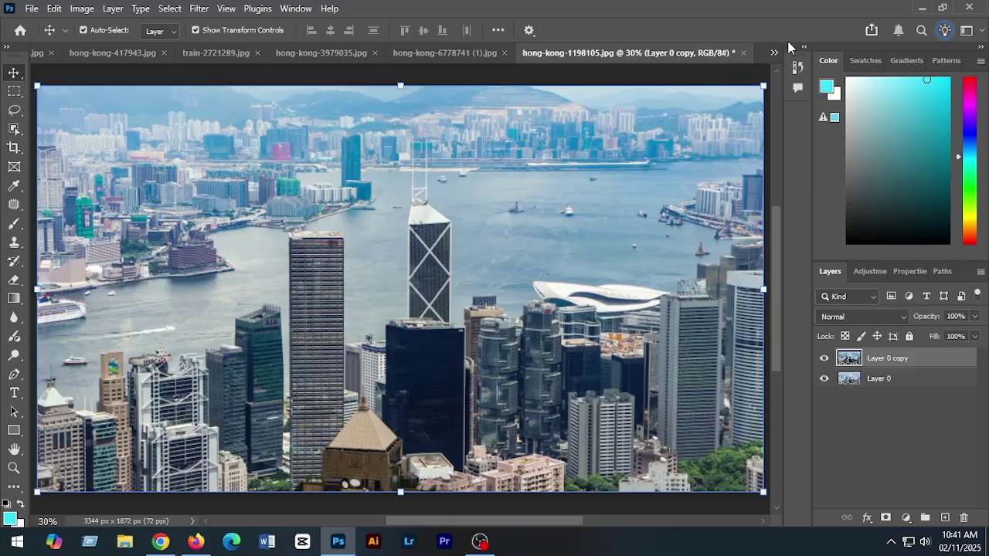
- Switch to hong-kong-3902841.jpg, unlock its background, duplicate Layer 0 and hide the original layer
{"action": "left_click", "coordinate": [774, 52]}
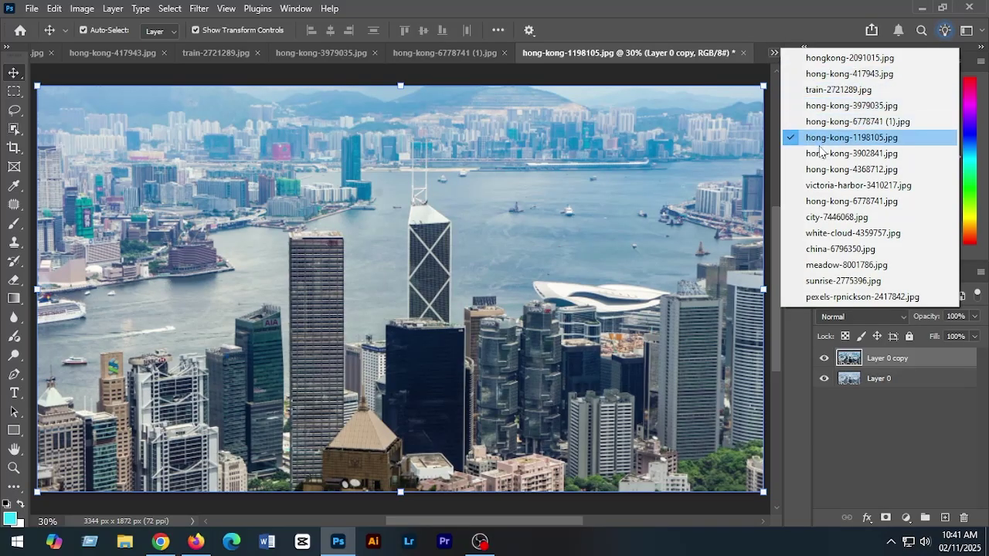
{"action": "left_click", "coordinate": [850, 153]}
{"action": "left_click", "coordinate": [961, 359]}
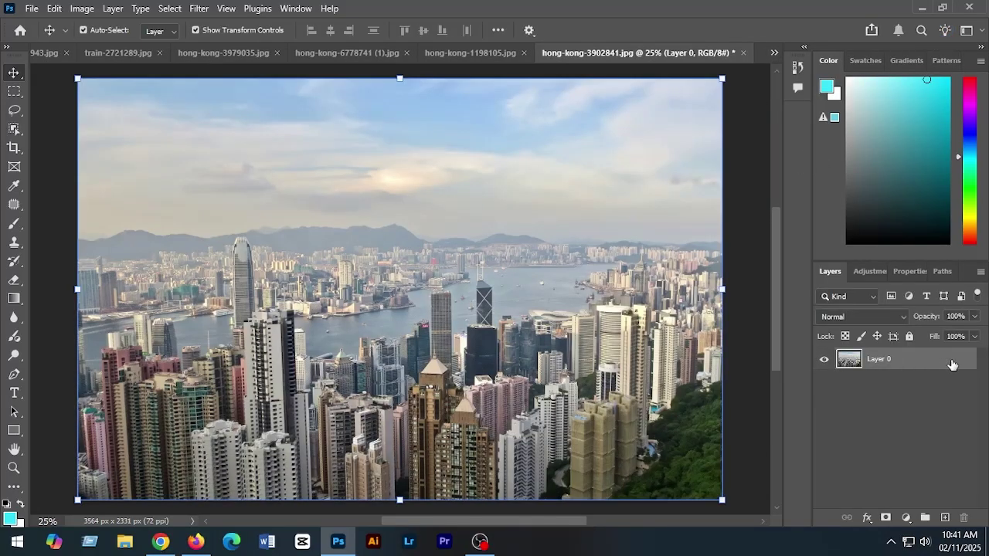
{"action": "left_click_drag", "start_coordinate": [923, 360], "coordinate": [945, 517]}
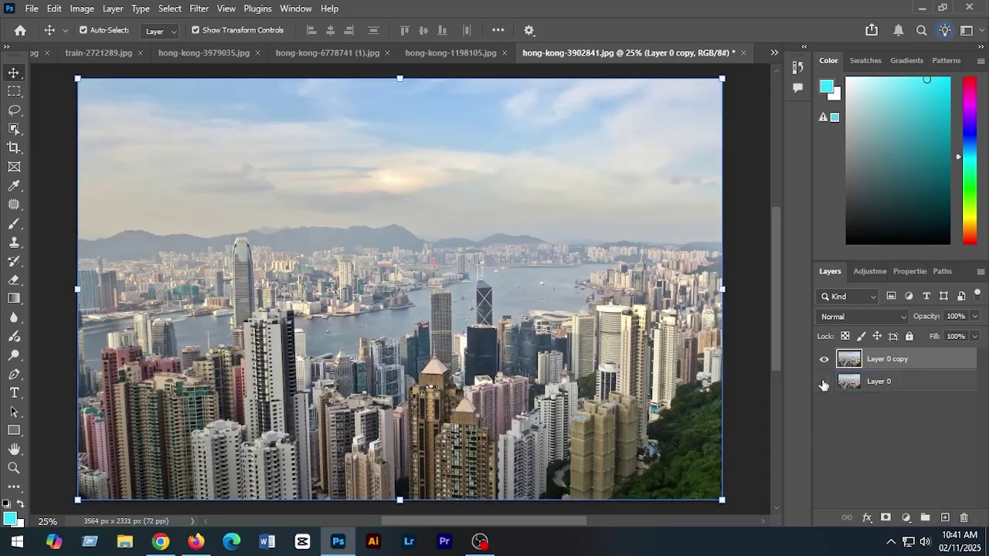
{"action": "left_click", "coordinate": [824, 382]}
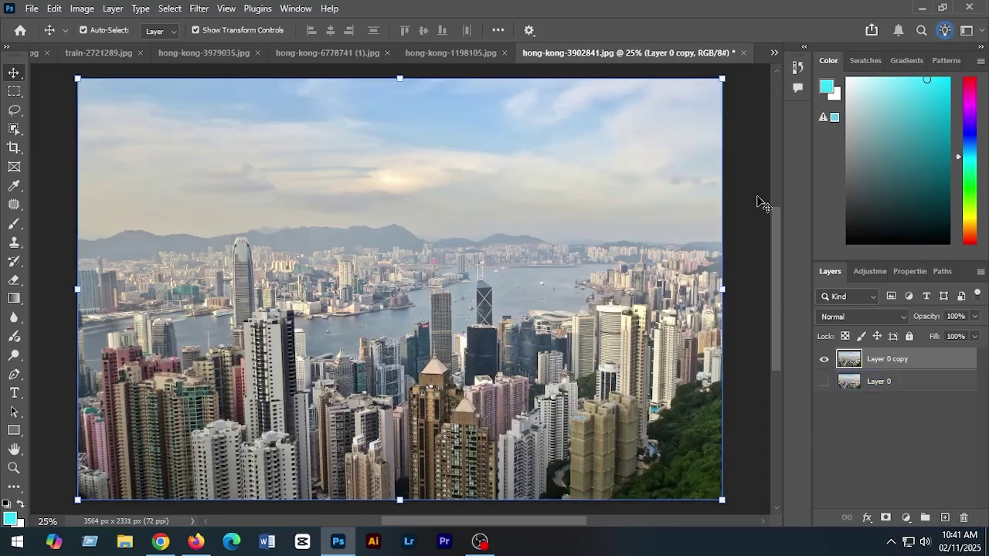
- Open the Camera Raw filter on the skyline photo's Layer 0 copy and set exposure to +0.30 and contrast to +35
{"action": "left_click", "coordinate": [201, 10]}
{"action": "left_click", "coordinate": [222, 118]}
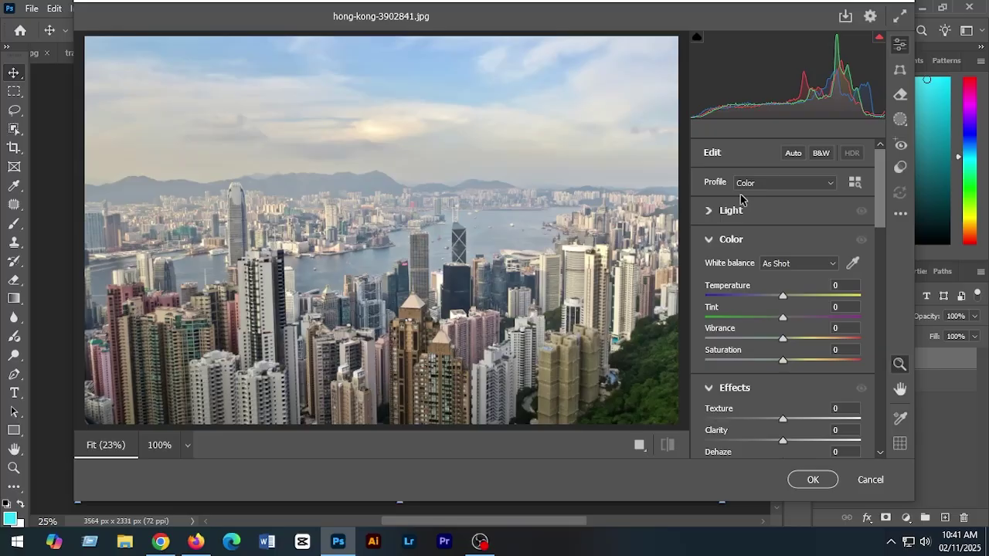
{"action": "scroll", "coordinate": [797, 278], "scroll_direction": "down", "scroll_amount": 5}
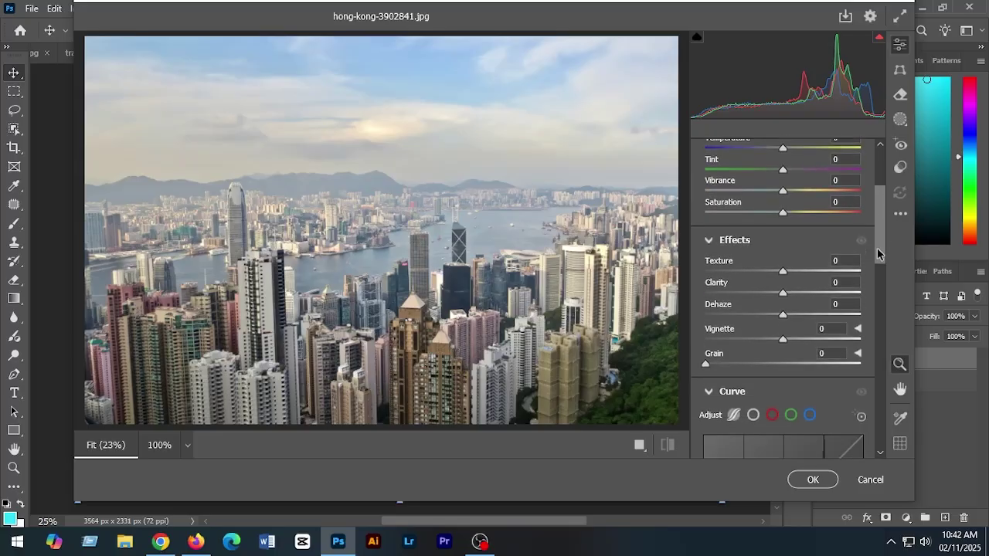
{"action": "left_click", "coordinate": [721, 289]}
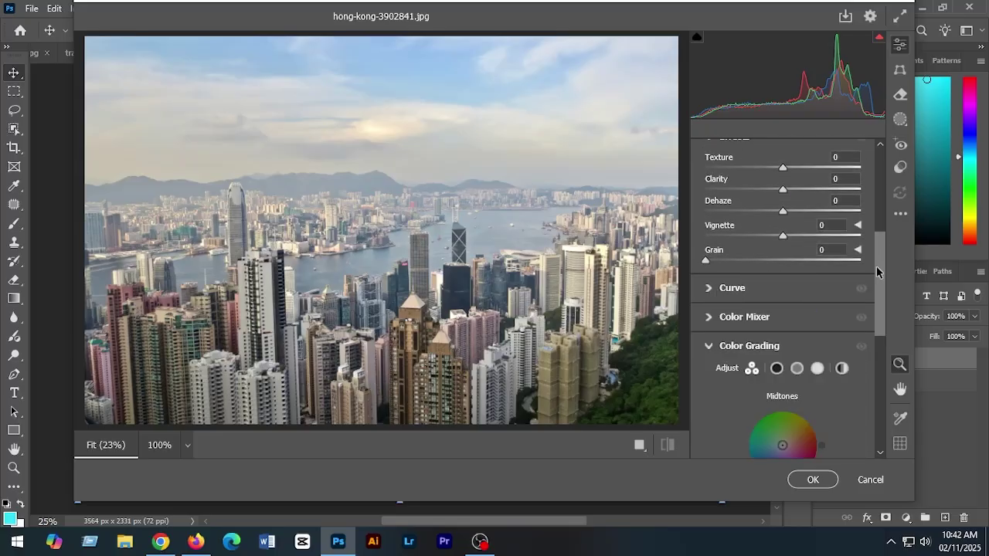
{"action": "left_click_drag", "start_coordinate": [878, 272], "coordinate": [877, 223]}
{"action": "left_click", "coordinate": [711, 194]}
{"action": "left_click_drag", "start_coordinate": [781, 227], "coordinate": [812, 257]}
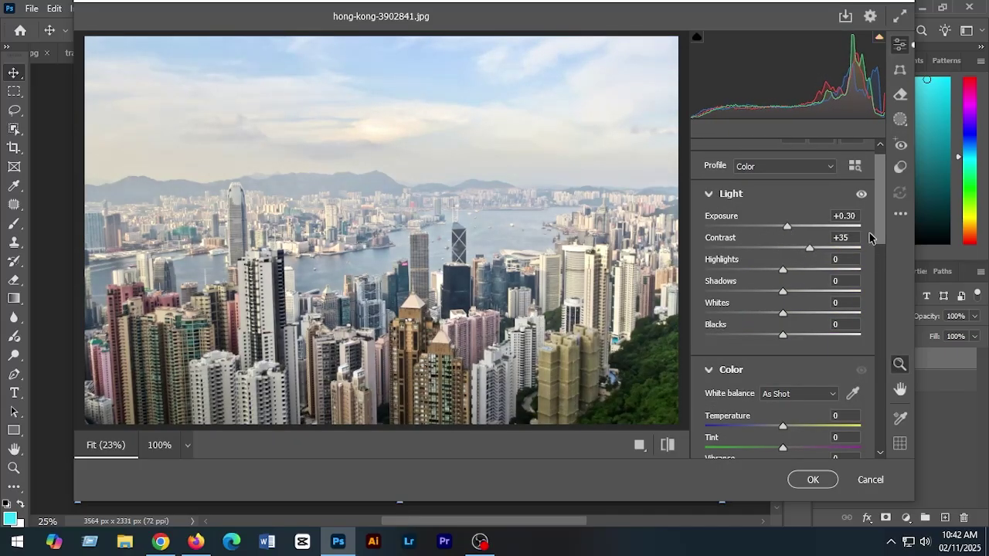
- Warm the skyline photo's temperature slightly and set clarity +40, dehaze +34, vignette -3 and grain 1
{"action": "left_click_drag", "start_coordinate": [883, 219], "coordinate": [882, 263]}
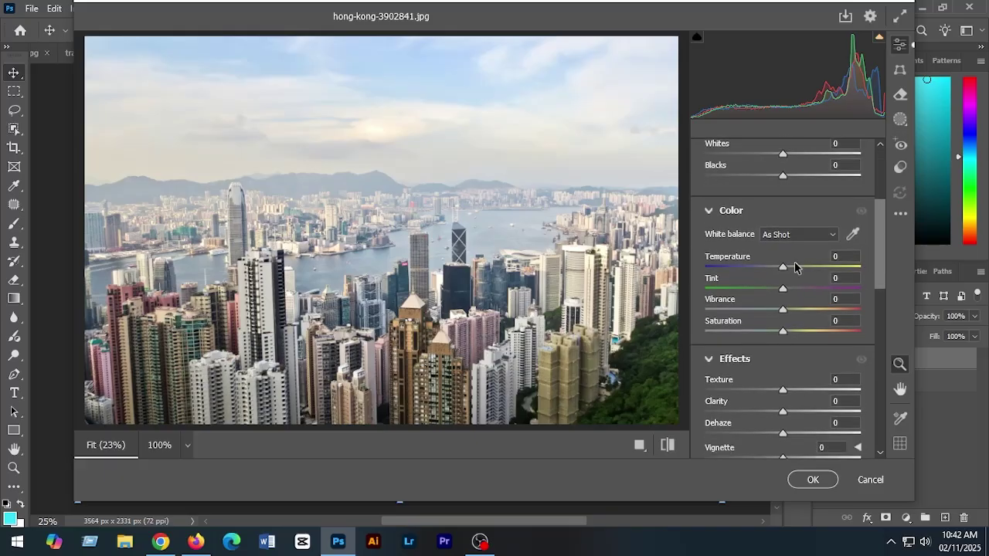
{"action": "left_click_drag", "start_coordinate": [785, 274], "coordinate": [784, 334]}
{"action": "scroll", "coordinate": [850, 278], "scroll_direction": "down", "scroll_amount": 3}
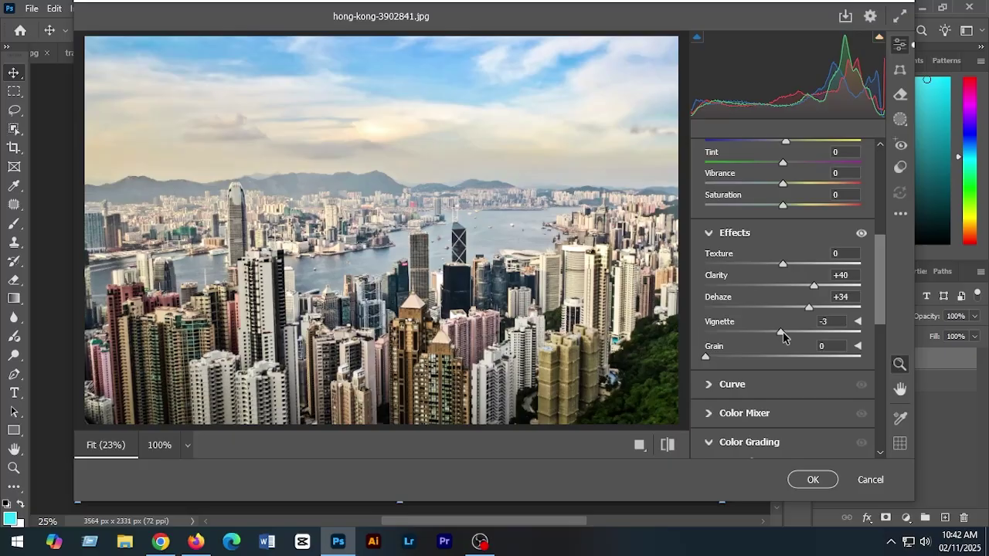
{"action": "left_click_drag", "start_coordinate": [706, 357], "coordinate": [711, 358]}
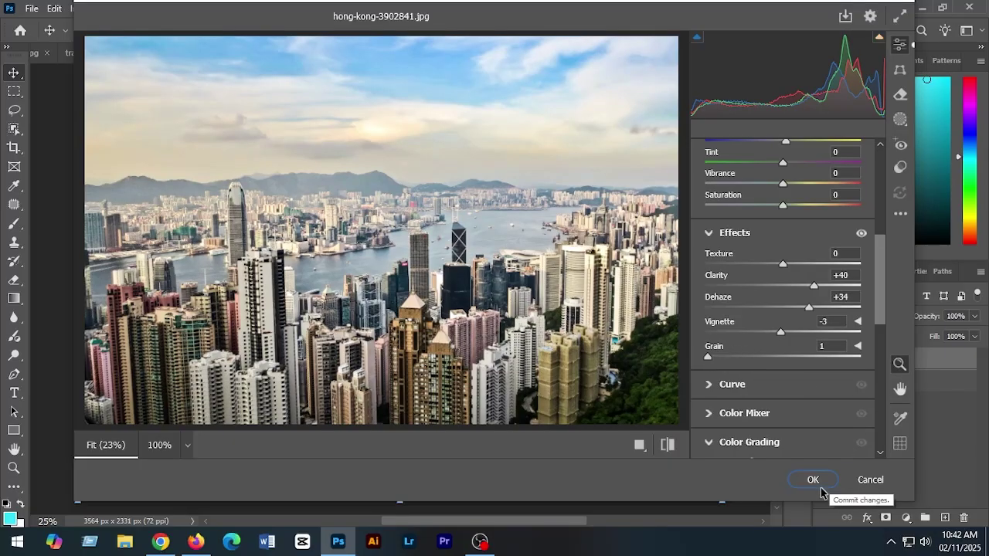
- In Color Grading, raise the midtones' luminance slightly and the highlights' luminance to 9, and apply the Camera Raw filter
{"action": "scroll", "coordinate": [879, 325], "scroll_direction": "down", "scroll_amount": 5}
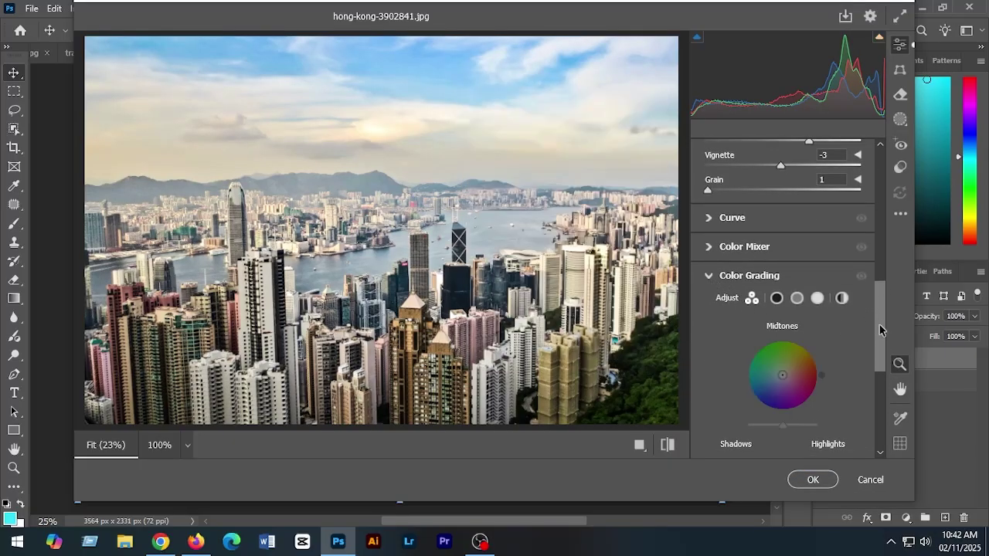
{"action": "scroll", "coordinate": [765, 325], "scroll_direction": "down", "scroll_amount": 2}
{"action": "left_click_drag", "start_coordinate": [783, 337], "coordinate": [790, 338]}
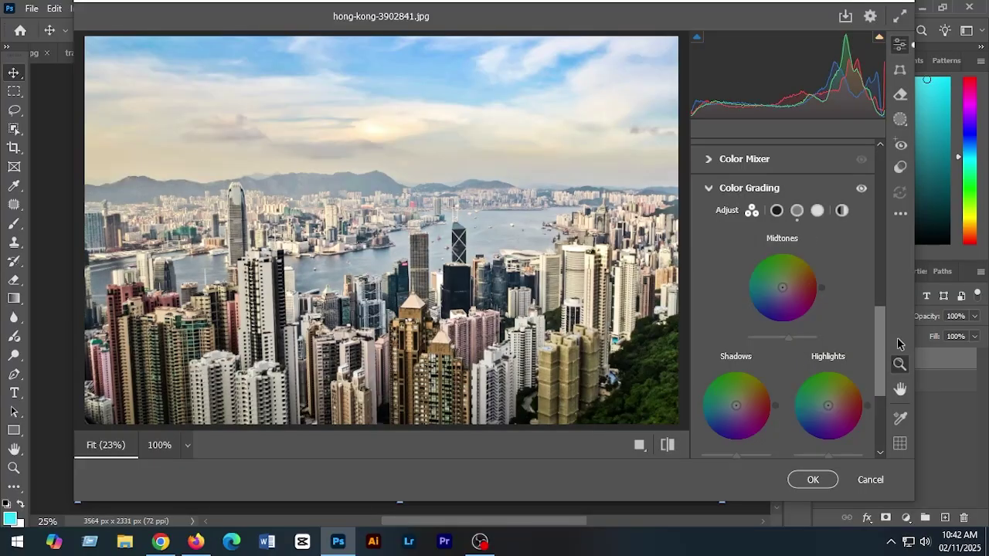
{"action": "scroll", "coordinate": [882, 344], "scroll_direction": "down", "scroll_amount": 2}
{"action": "left_click_drag", "start_coordinate": [829, 396], "coordinate": [835, 400]}
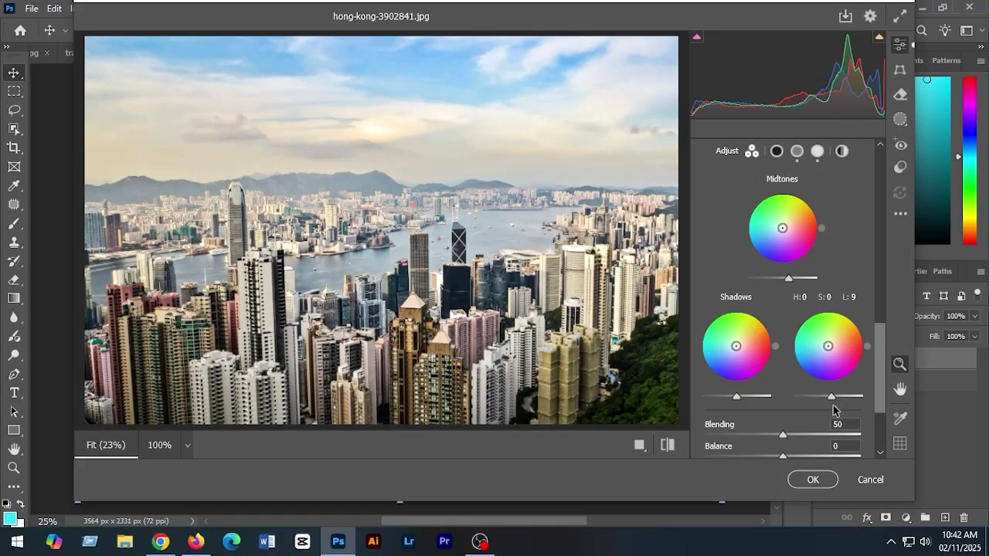
{"action": "left_click", "coordinate": [813, 480]}
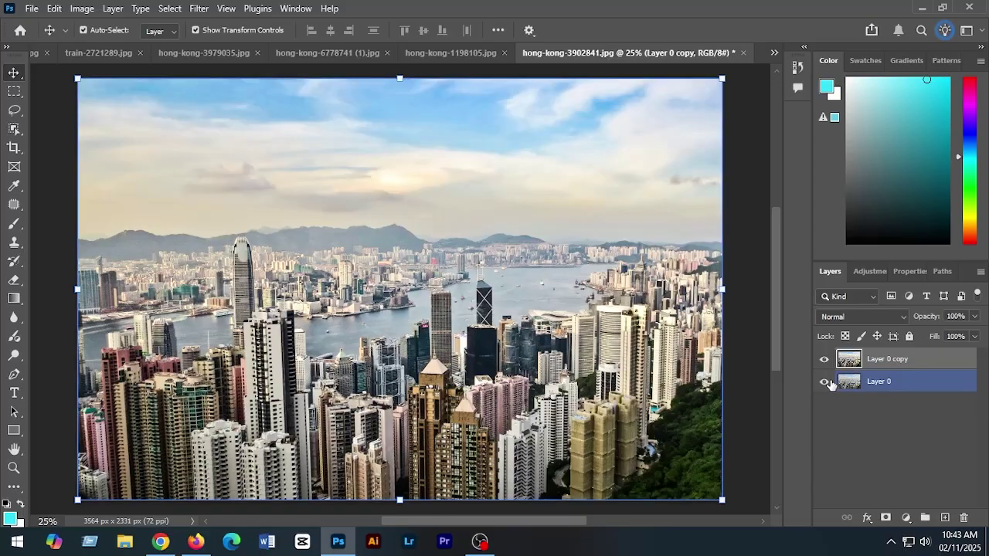
- Toggle Layer 0 copy's visibility over the original Layer 0 to compare the skyline photo before and after grading
{"action": "left_click", "coordinate": [823, 363]}
{"action": "left_click", "coordinate": [824, 363]}
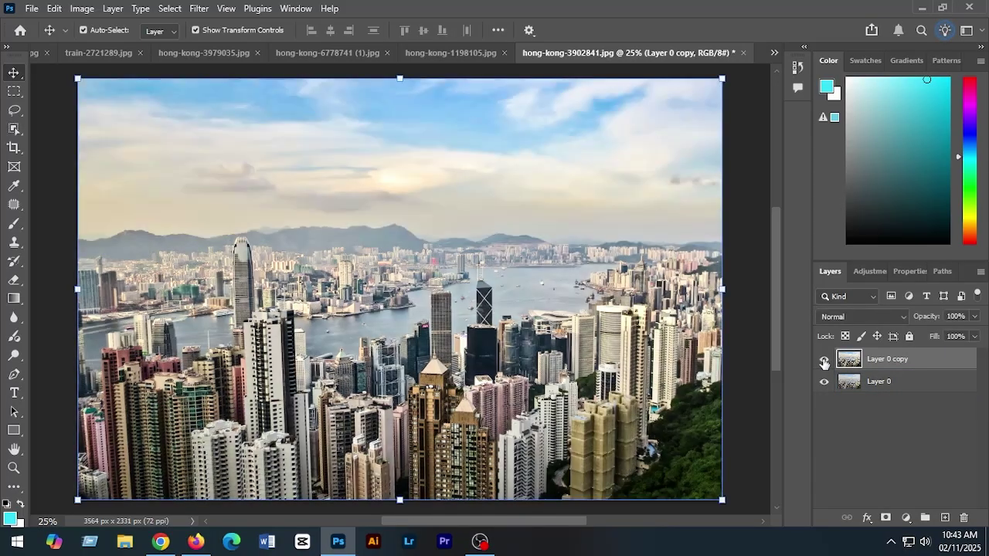
{"action": "left_click", "coordinate": [824, 363]}
{"action": "left_click", "coordinate": [824, 363]}
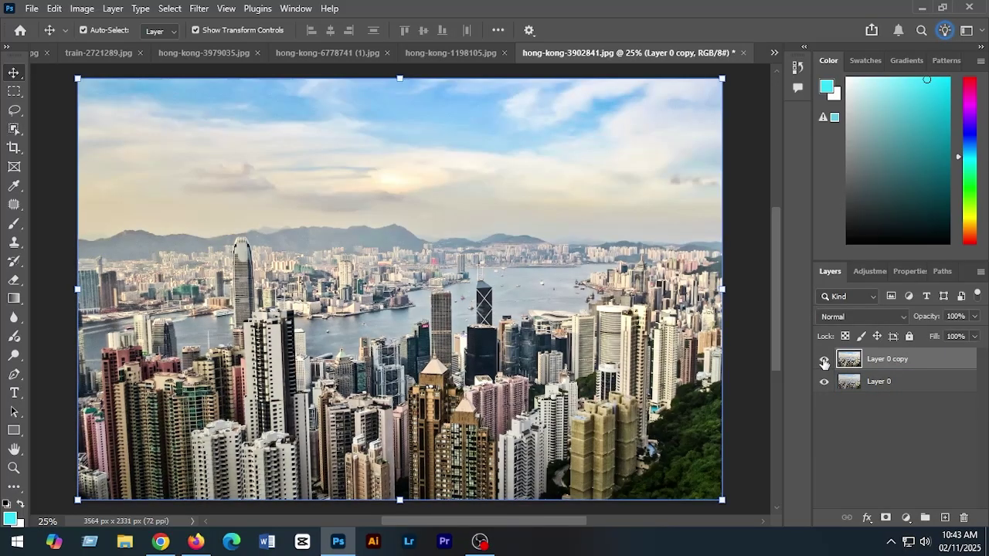
- Hide and show the graded copy once more to compare the hong-kong-3902841.jpg skyline with its original
{"action": "left_click", "coordinate": [824, 364]}
{"action": "left_click", "coordinate": [824, 363]}
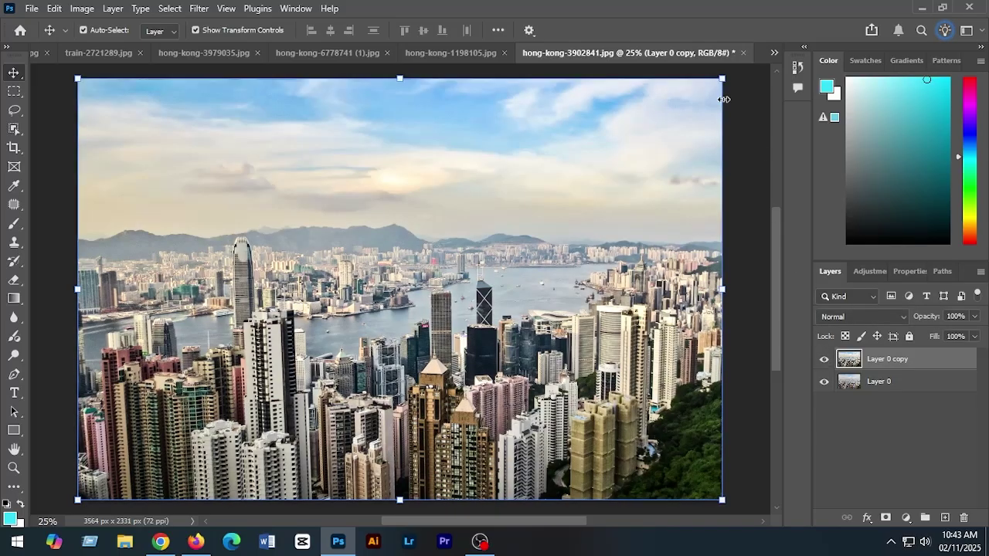
- Switch to hong-kong-4368712.jpg, unlock its background, duplicate it as Layer 0 copy and hide the original Layer 0
{"action": "left_click", "coordinate": [774, 52]}
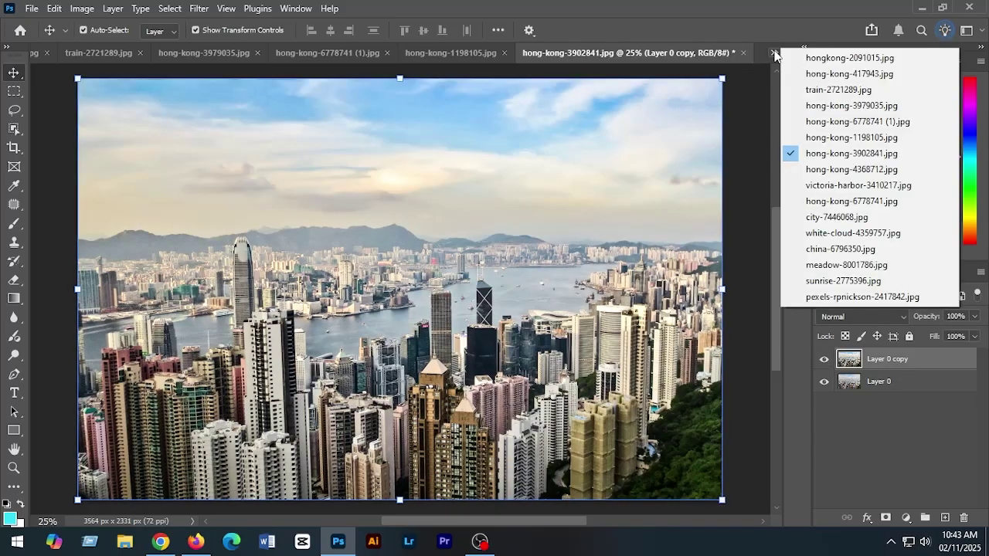
{"action": "left_click", "coordinate": [820, 166]}
{"action": "left_click", "coordinate": [962, 358]}
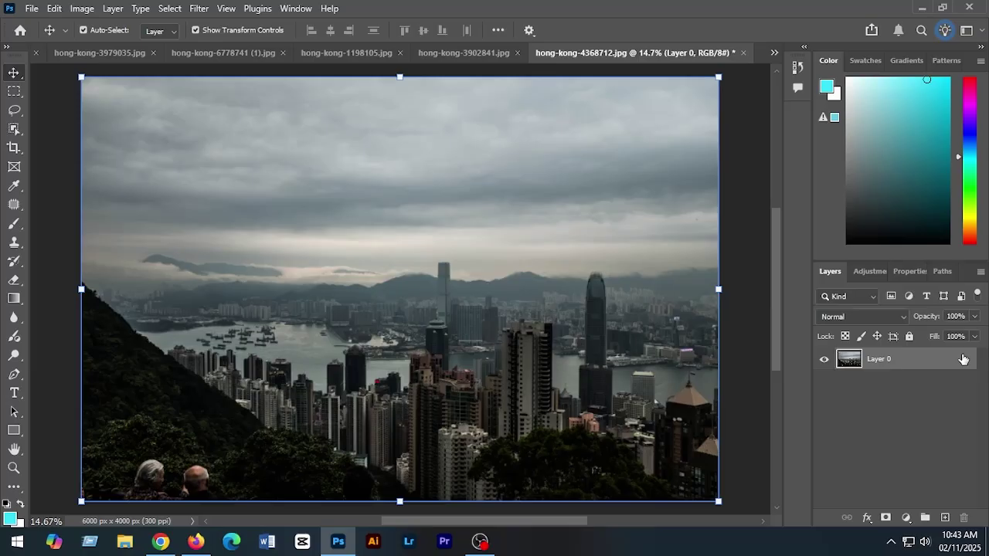
{"action": "left_click_drag", "start_coordinate": [940, 359], "coordinate": [945, 517]}
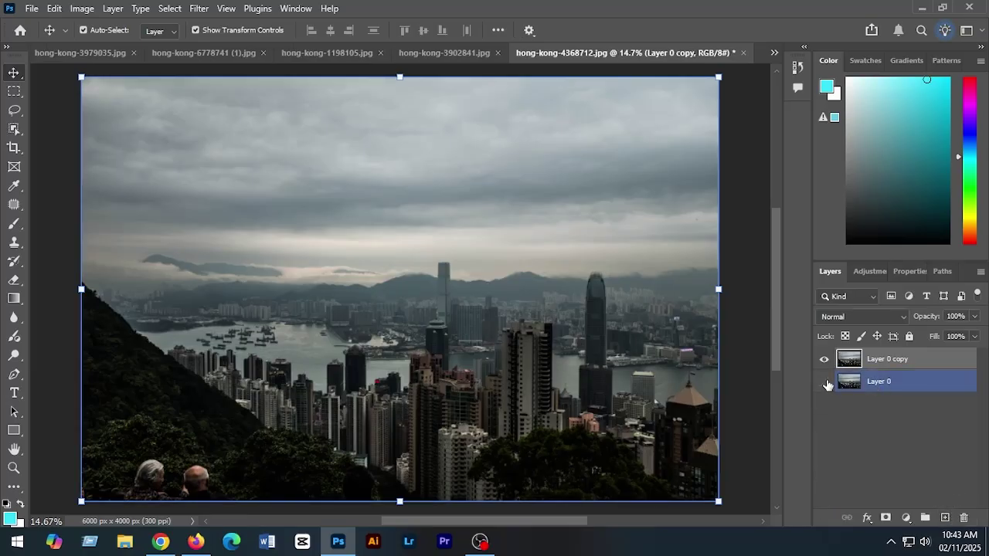
{"action": "left_click", "coordinate": [824, 382]}
- Open the Camera Raw filter on Layer 0 copy and set exposure +1.30, contrast +10, highlights +6, whites +11 and blacks +10
{"action": "left_click", "coordinate": [200, 9]}
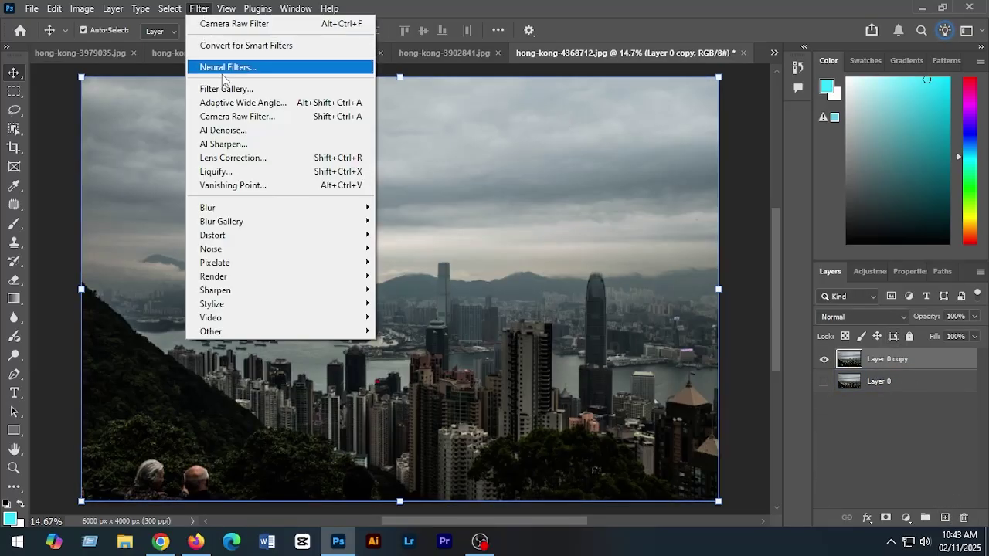
{"action": "left_click", "coordinate": [243, 116]}
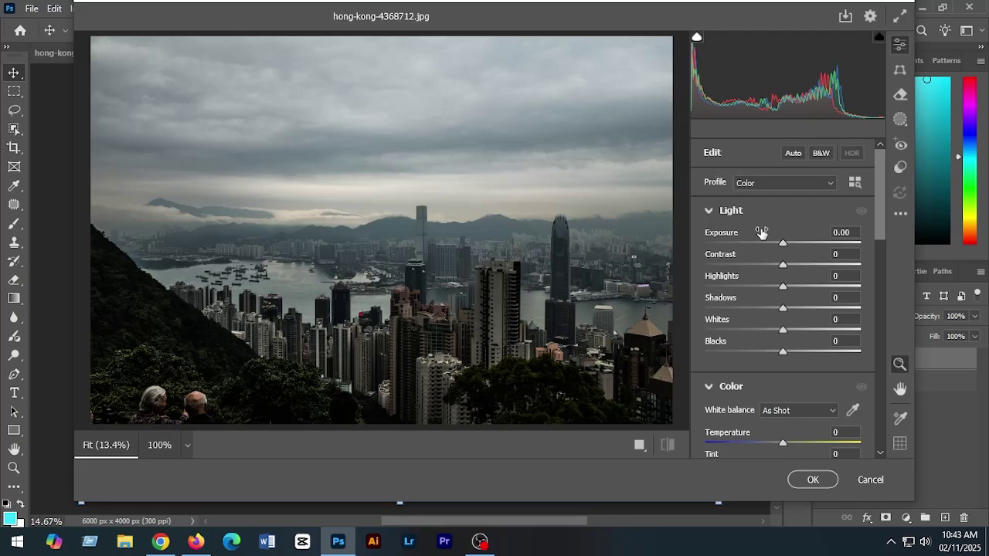
{"action": "left_click_drag", "start_coordinate": [784, 245], "coordinate": [804, 245]}
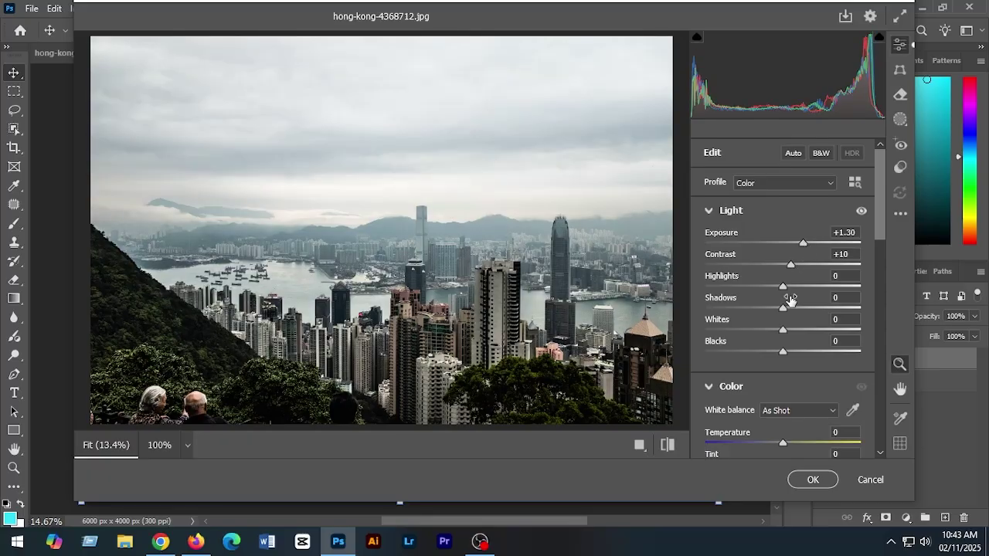
{"action": "left_click_drag", "start_coordinate": [787, 288], "coordinate": [791, 286]}
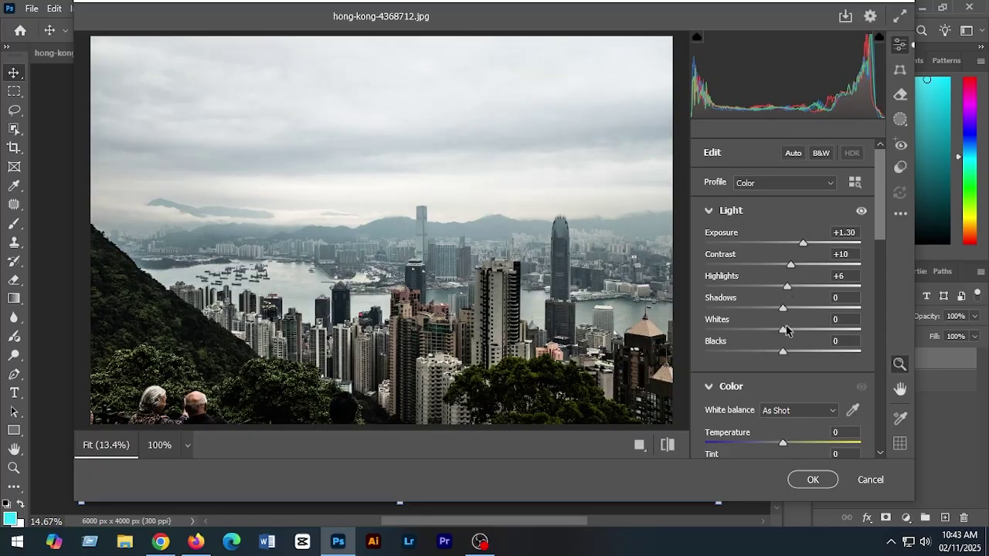
{"action": "left_click_drag", "start_coordinate": [783, 329], "coordinate": [790, 353]}
- Set the cloudy harbour photo's temperature to +7, saturation +34, clarity +33, dehaze +26, vignette +1 and grain 6
{"action": "left_click_drag", "start_coordinate": [876, 219], "coordinate": [876, 270]}
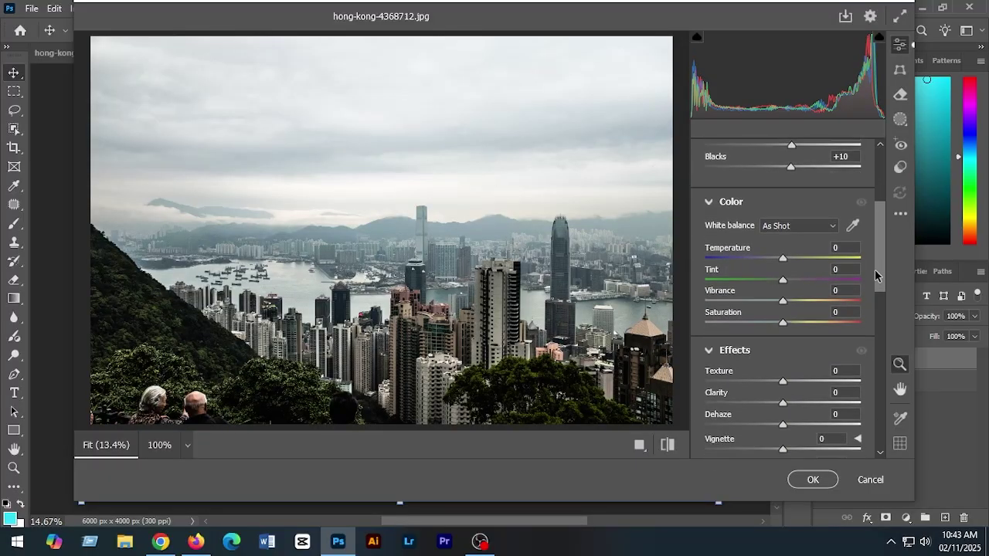
{"action": "left_click_drag", "start_coordinate": [783, 261], "coordinate": [789, 261]}
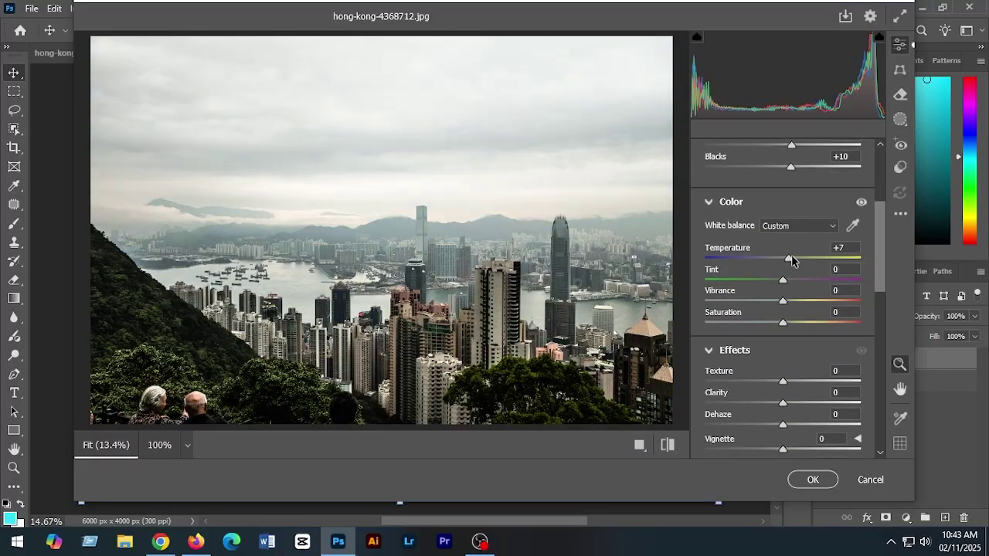
{"action": "left_click_drag", "start_coordinate": [881, 258], "coordinate": [883, 281]}
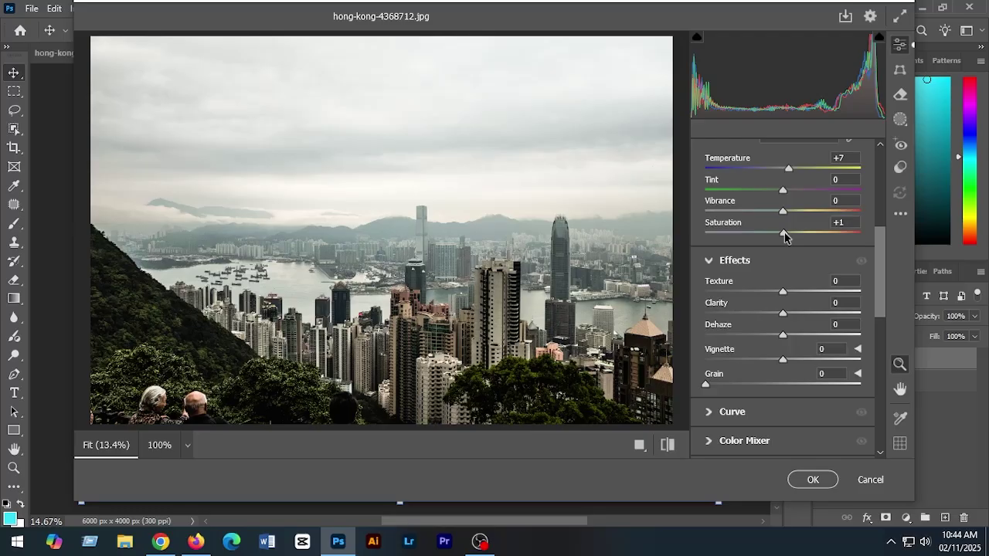
{"action": "left_click_drag", "start_coordinate": [785, 236], "coordinate": [809, 237]}
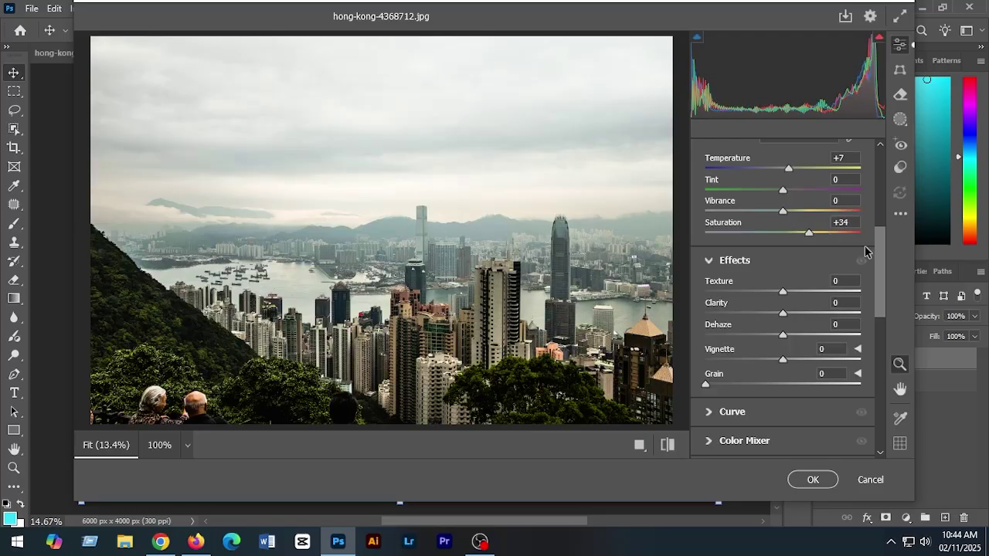
{"action": "left_click_drag", "start_coordinate": [882, 262], "coordinate": [883, 278]}
{"action": "left_click_drag", "start_coordinate": [783, 259], "coordinate": [785, 309]}
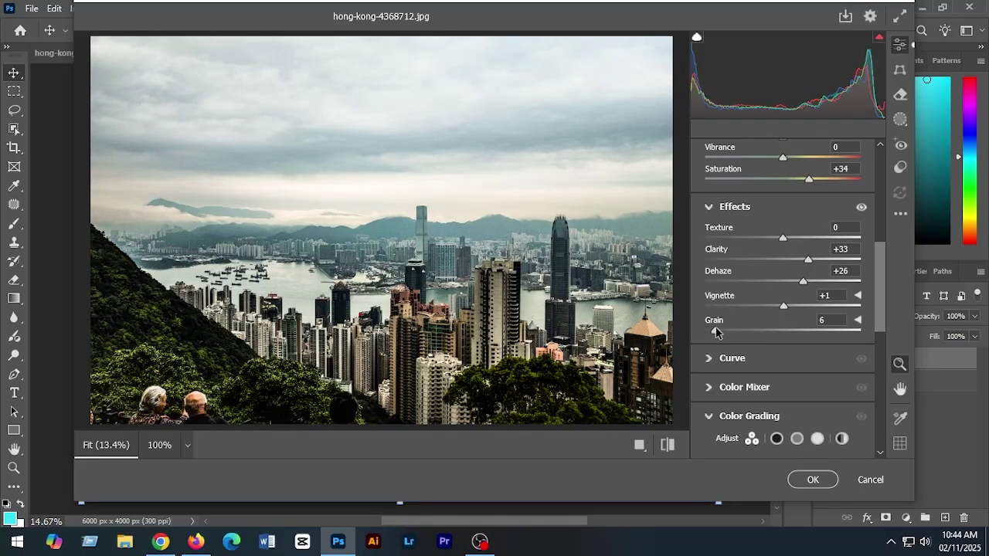
- Raise the cloudy harbour photo's exposure to +1.65 and apply the Camera Raw filter
{"action": "left_click_drag", "start_coordinate": [886, 288], "coordinate": [890, 192]}
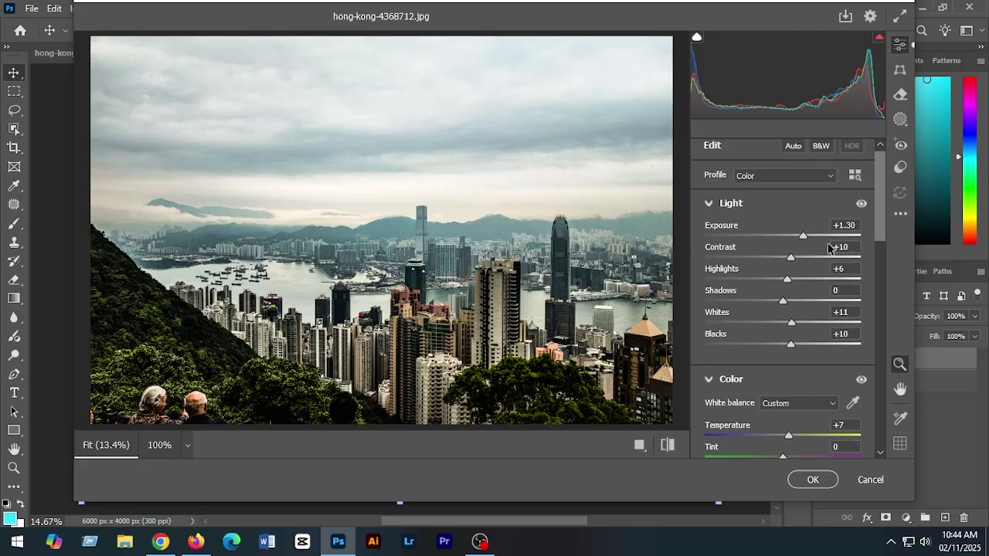
{"action": "left_click_drag", "start_coordinate": [804, 240], "coordinate": [809, 240]}
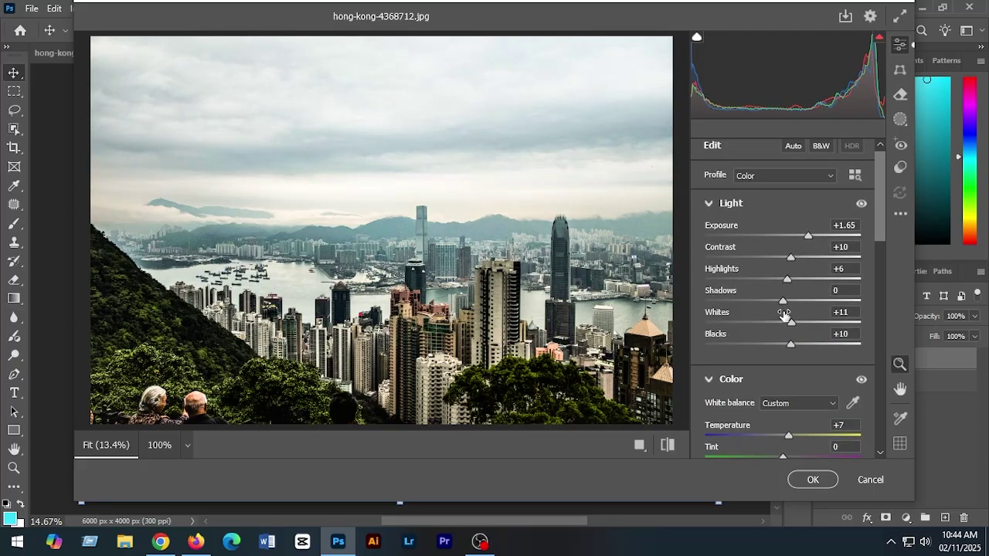
{"action": "left_click", "coordinate": [814, 480]}
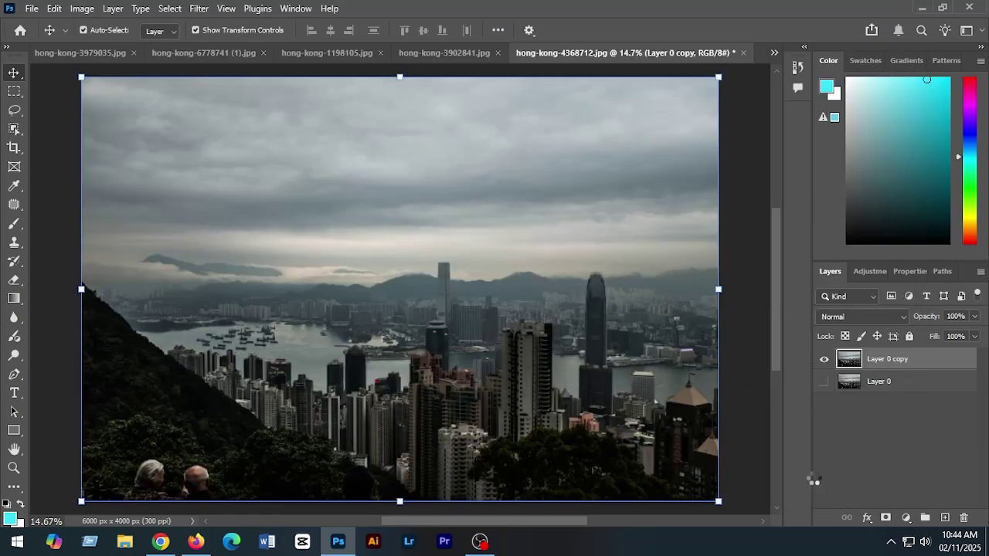
- Show the original Layer 0 and toggle Layer 0 copy's visibility to compare the cloudy harbour photo before and after
{"action": "left_click", "coordinate": [824, 382]}
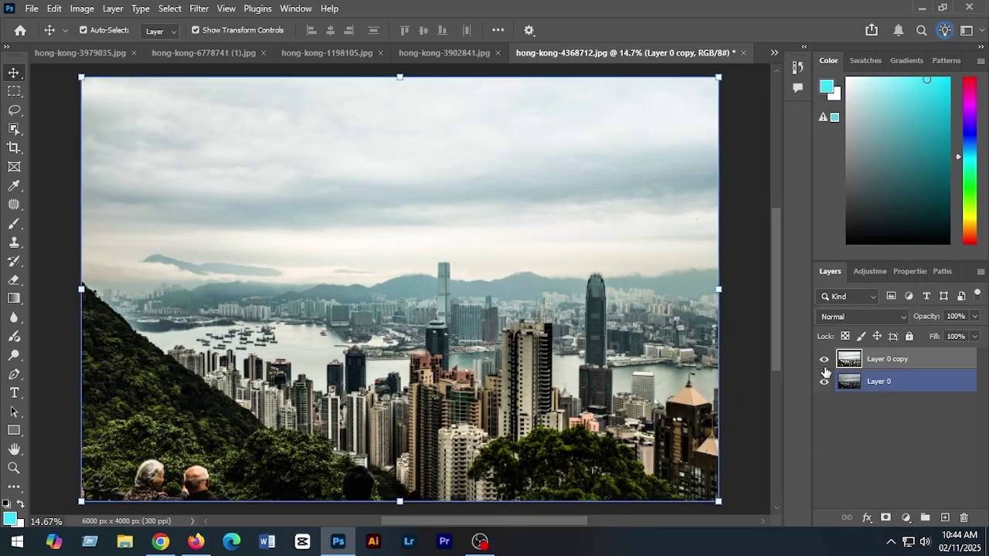
{"action": "left_click", "coordinate": [823, 361]}
{"action": "left_click", "coordinate": [824, 361]}
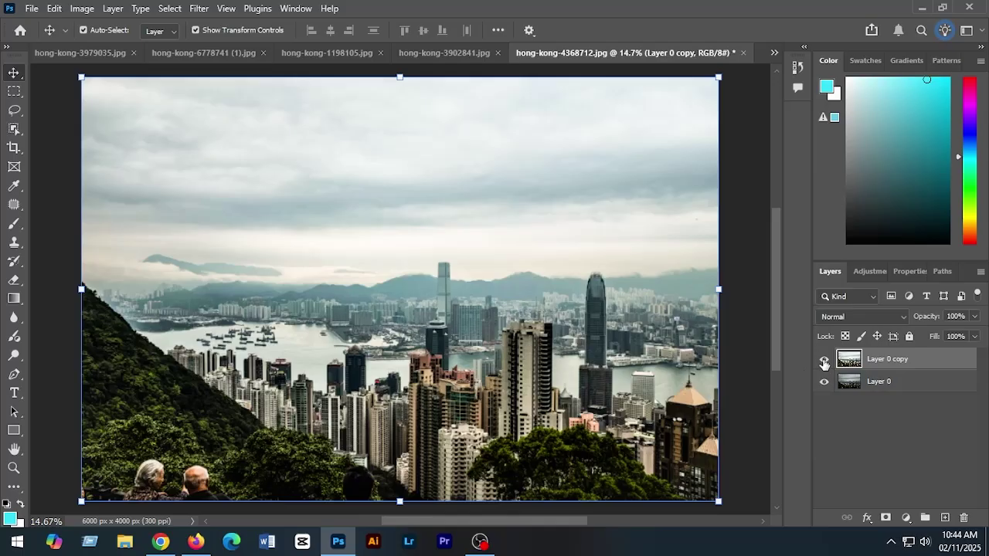
{"action": "left_click", "coordinate": [824, 361]}
{"action": "left_click", "coordinate": [823, 361]}
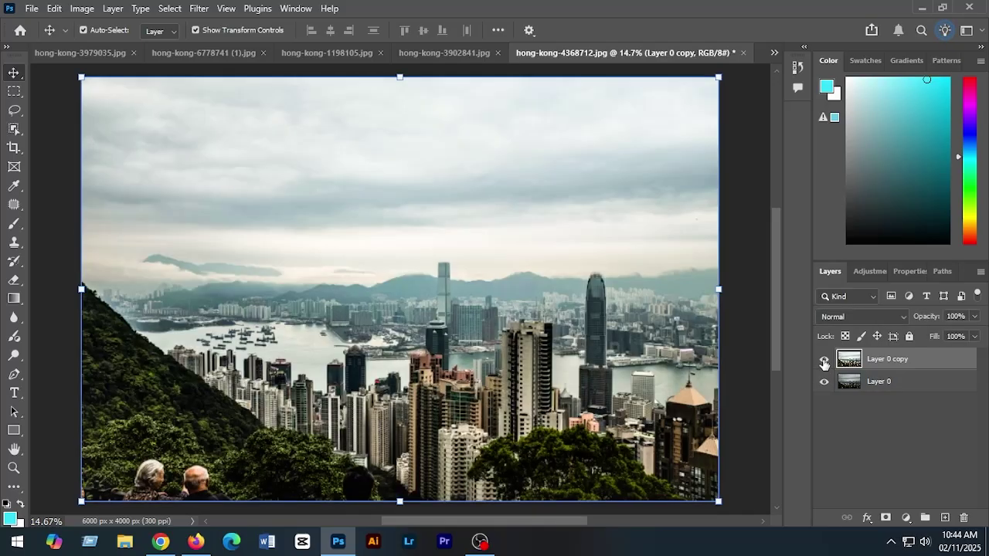
{"action": "left_click", "coordinate": [824, 360]}
{"action": "left_click", "coordinate": [824, 360]}
- Switch to victoria-harbor-3410217.jpg, unlock its background, duplicate it as Layer 0 copy and hide the original Layer 0
{"action": "left_click", "coordinate": [774, 52]}
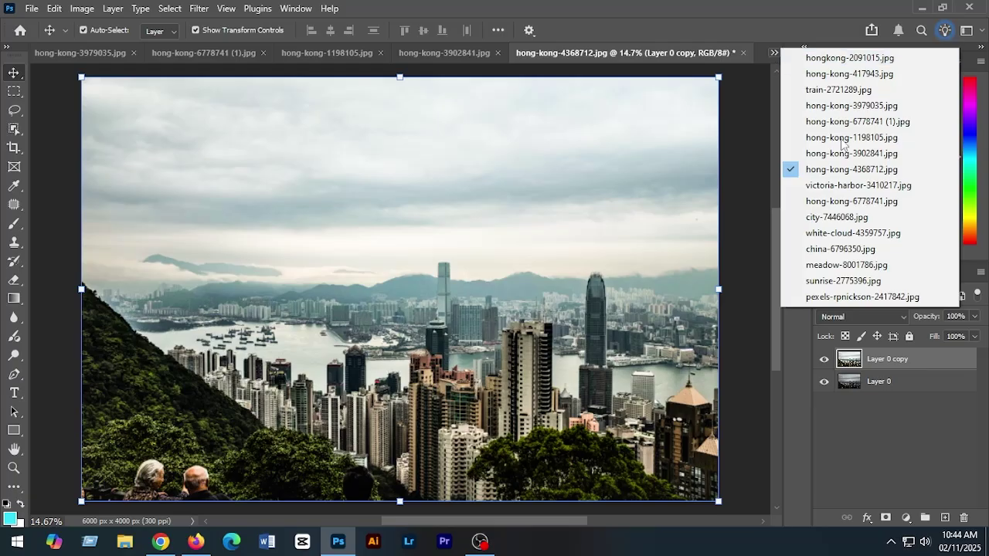
{"action": "left_click", "coordinate": [831, 186]}
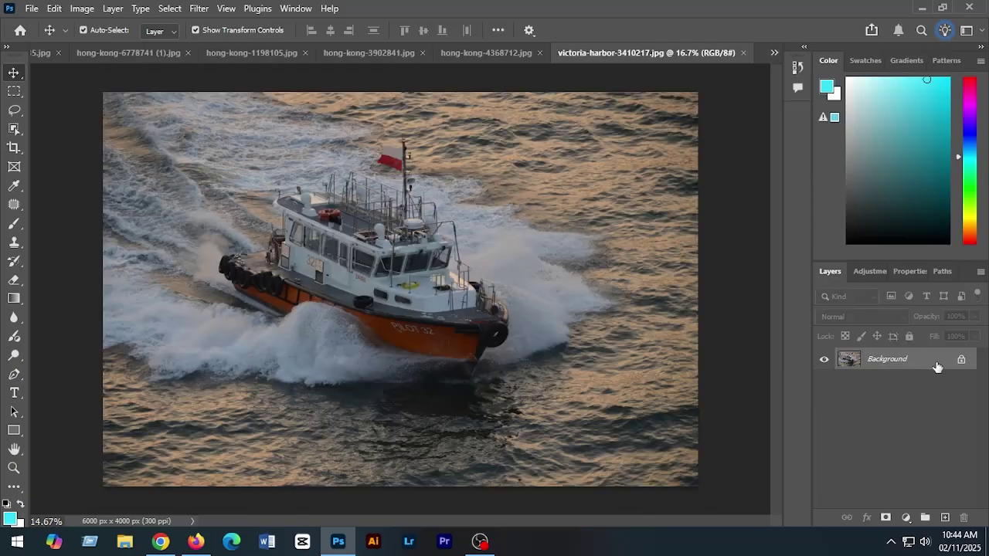
{"action": "left_click", "coordinate": [962, 361]}
{"action": "left_click_drag", "start_coordinate": [931, 363], "coordinate": [944, 517]}
{"action": "left_click", "coordinate": [824, 381]}
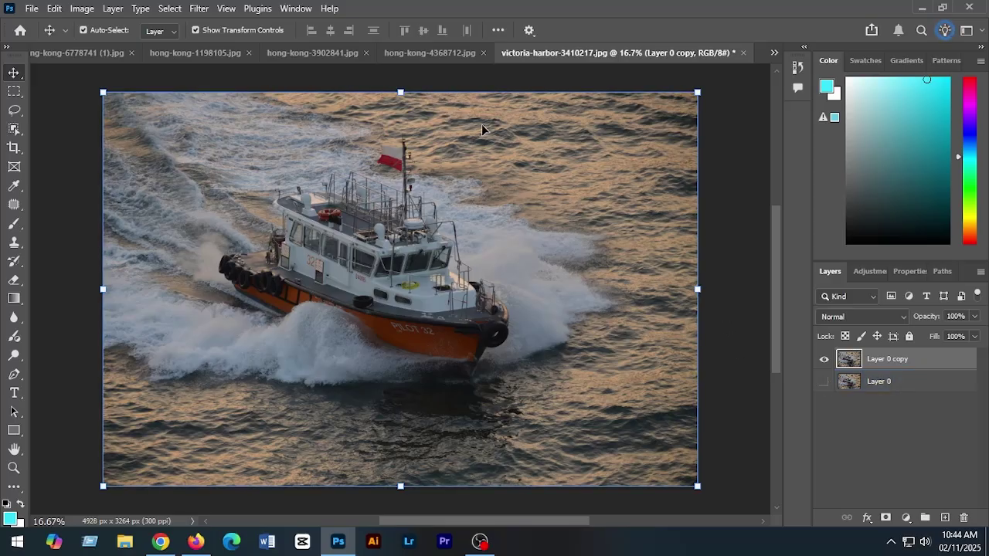
- Open the Camera Raw filter on the boat photo's Layer 0 copy and set exposure +1.10, highlights +7 and contrast 0
{"action": "left_click", "coordinate": [198, 8]}
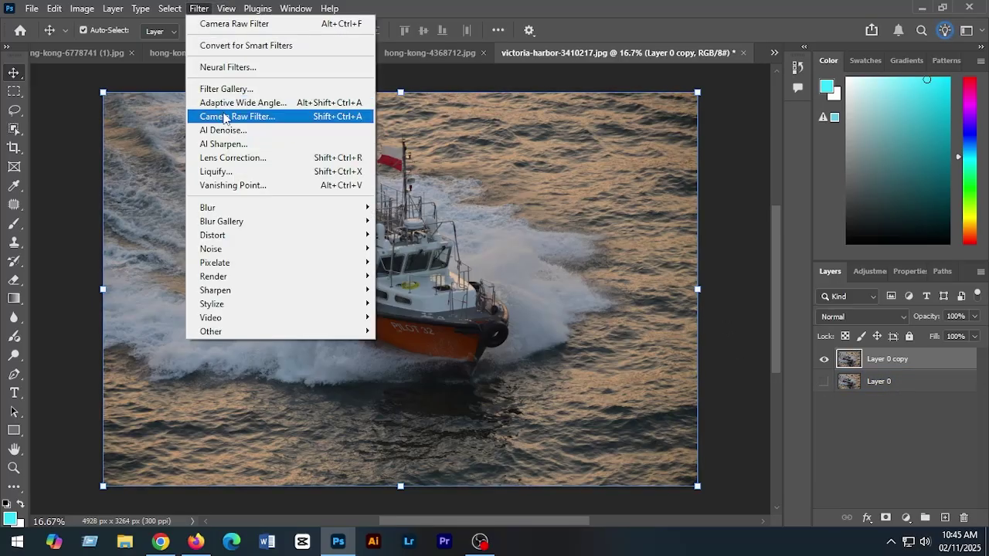
{"action": "left_click", "coordinate": [328, 122]}
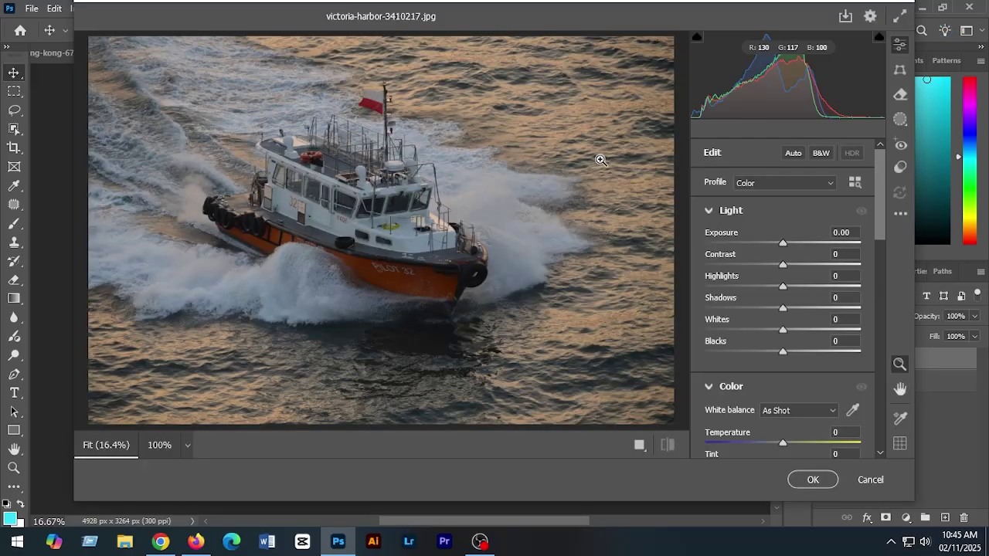
{"action": "left_click_drag", "start_coordinate": [783, 244], "coordinate": [790, 293]}
{"action": "double_click", "coordinate": [777, 266]}
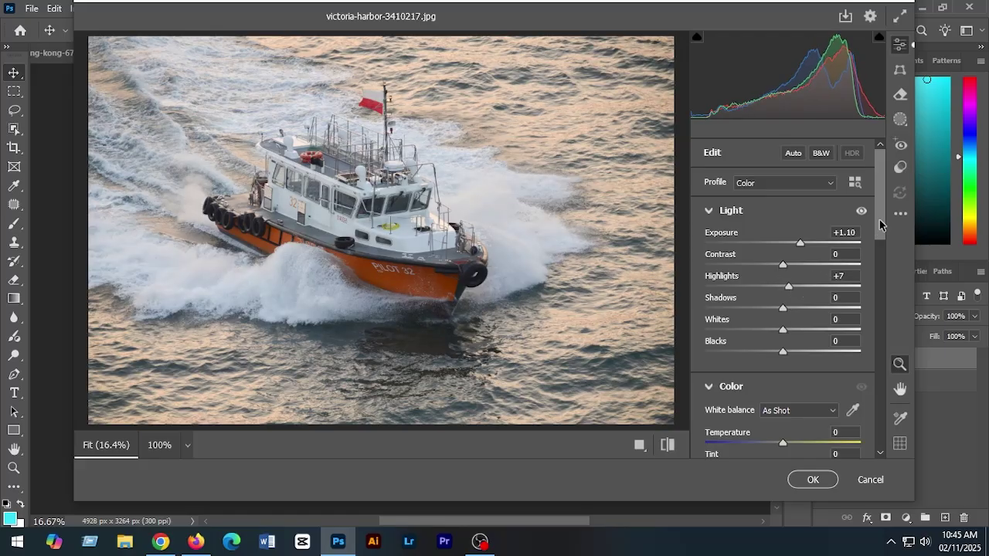
- Set the boat photo's temperature to +3, saturation +1, texture +4, clarity +15, dehaze +1 and vignette -8
{"action": "left_click_drag", "start_coordinate": [881, 225], "coordinate": [787, 277]}
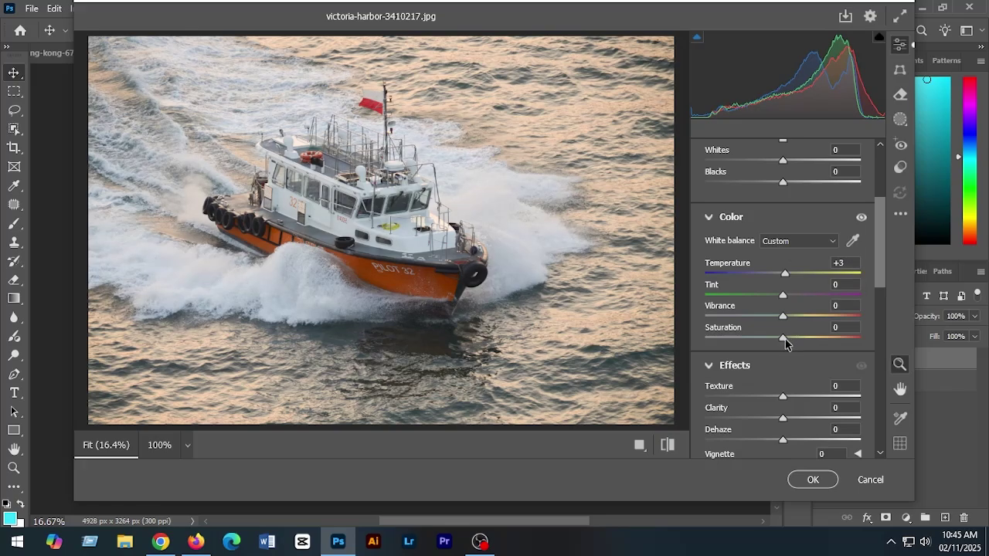
{"action": "scroll", "coordinate": [850, 258], "scroll_direction": "down", "scroll_amount": 3}
{"action": "left_click_drag", "start_coordinate": [783, 246], "coordinate": [787, 226]}
{"action": "left_click_drag", "start_coordinate": [783, 269], "coordinate": [777, 294]}
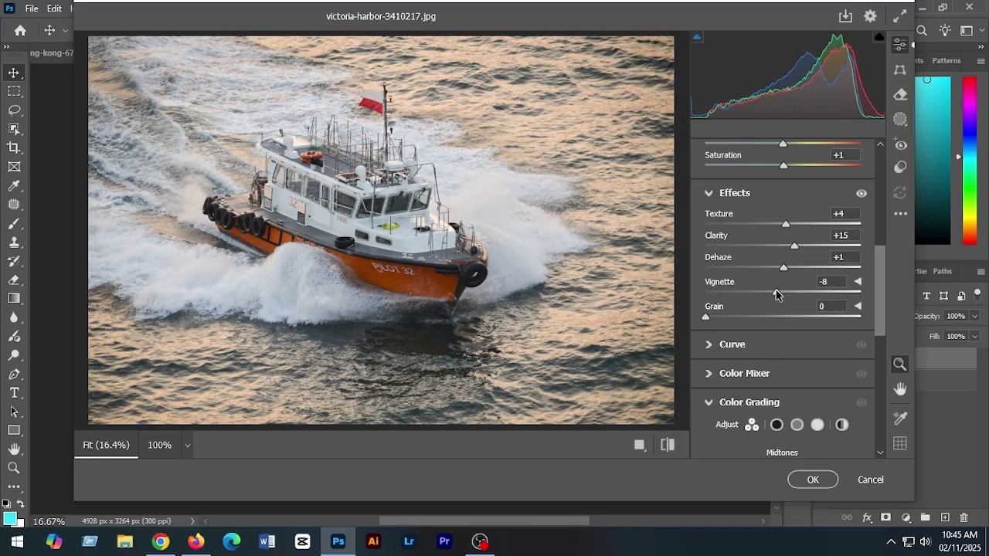
- Raise the boat photo's exposure to +1.45 and apply the Camera Raw filter
{"action": "scroll", "coordinate": [864, 289], "scroll_direction": "up", "scroll_amount": 6}
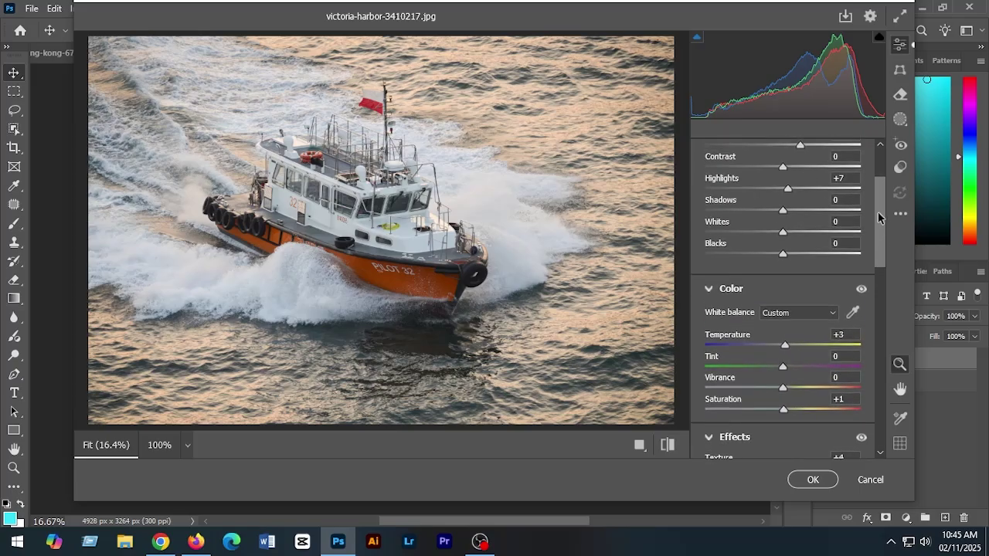
{"action": "scroll", "coordinate": [879, 218], "scroll_direction": "up", "scroll_amount": 2}
{"action": "left_click_drag", "start_coordinate": [799, 199], "coordinate": [805, 201]}
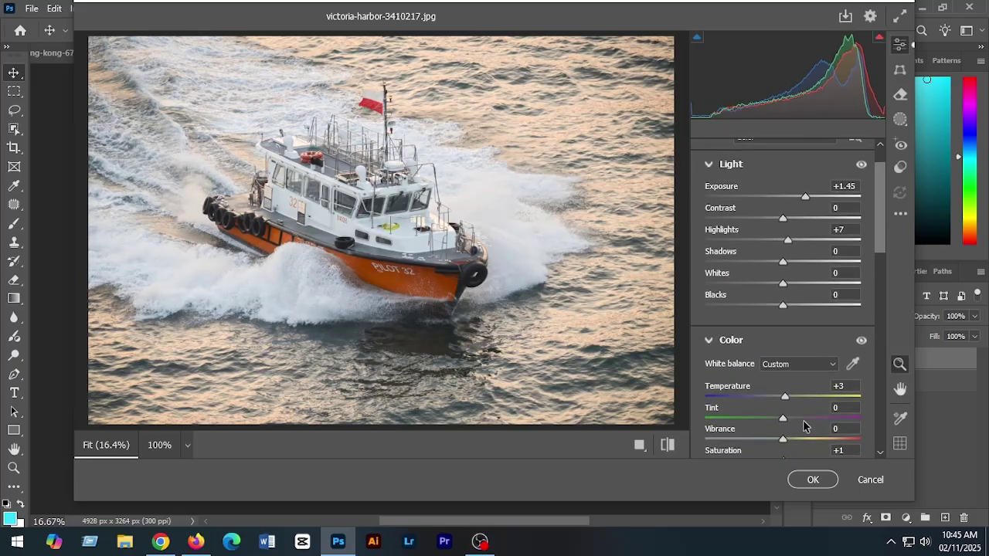
{"action": "left_click", "coordinate": [813, 479]}
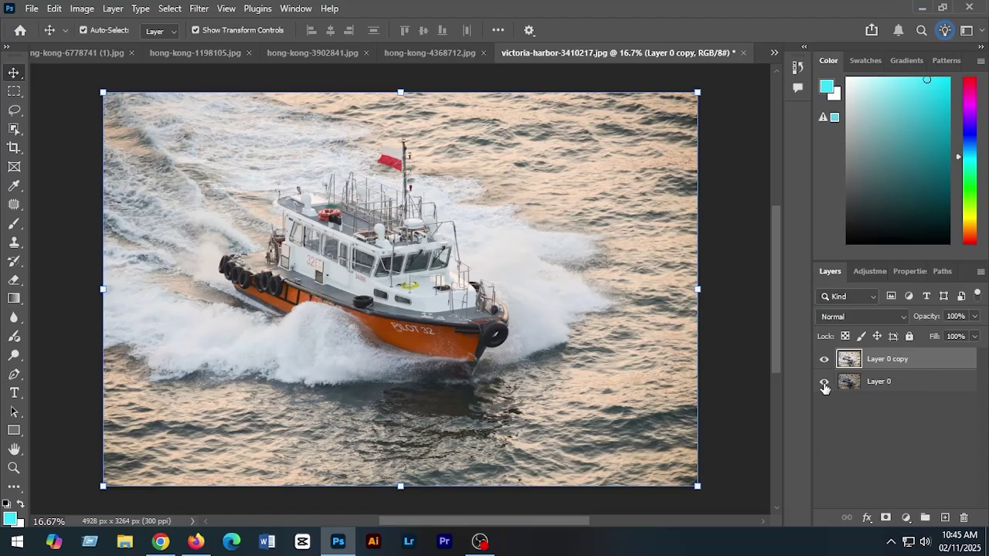
- Toggle Layer 0 copy's visibility over the original Layer 0 to compare the boat photo before and after grading
{"action": "left_click", "coordinate": [824, 360]}
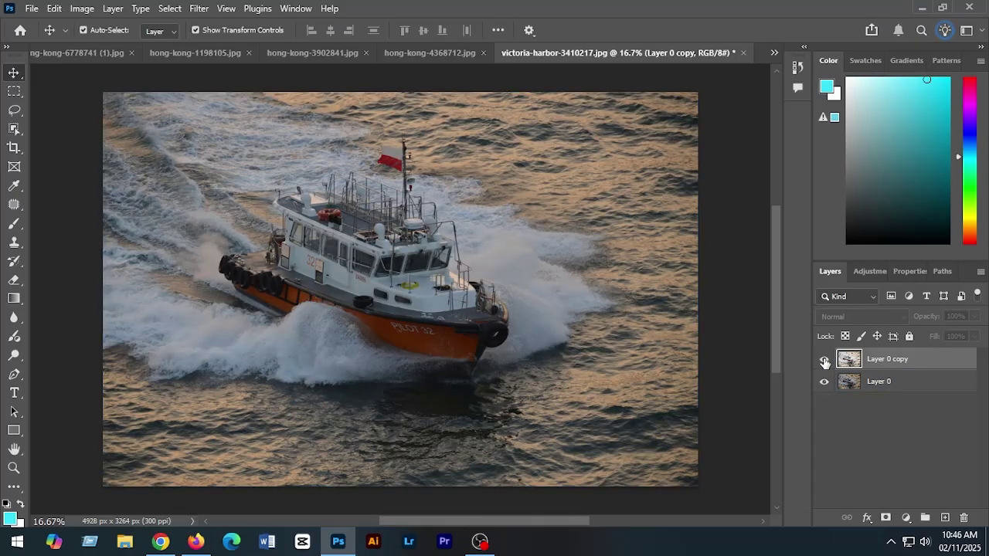
{"action": "left_click", "coordinate": [825, 361]}
{"action": "left_click", "coordinate": [825, 361]}
{"action": "left_click", "coordinate": [825, 361]}
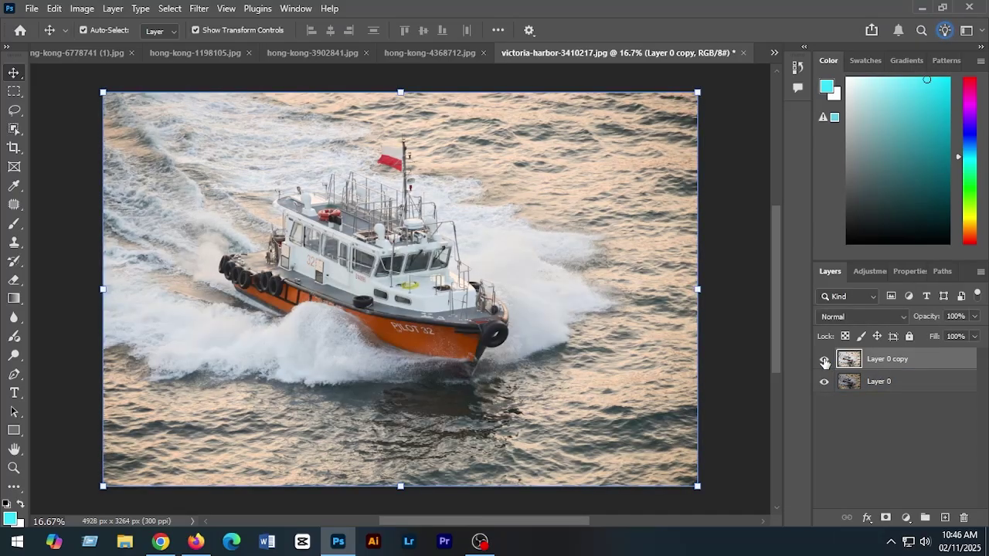
{"action": "left_click", "coordinate": [824, 361]}
{"action": "left_click", "coordinate": [824, 361]}
- Bring up hong-kong-6778741.jpg, close it without grading, and switch to city-7446068.jpg
{"action": "left_click", "coordinate": [775, 52]}
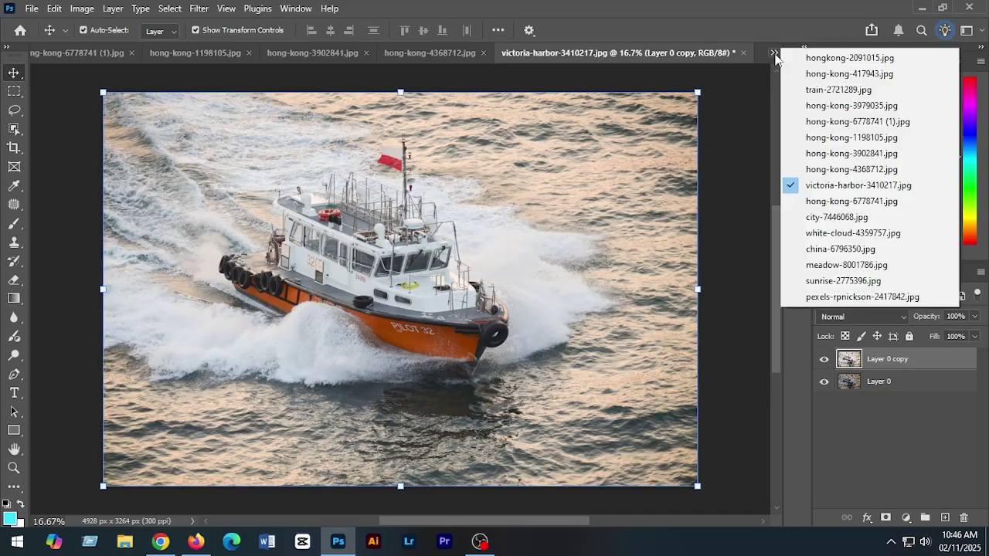
{"action": "left_click", "coordinate": [820, 200]}
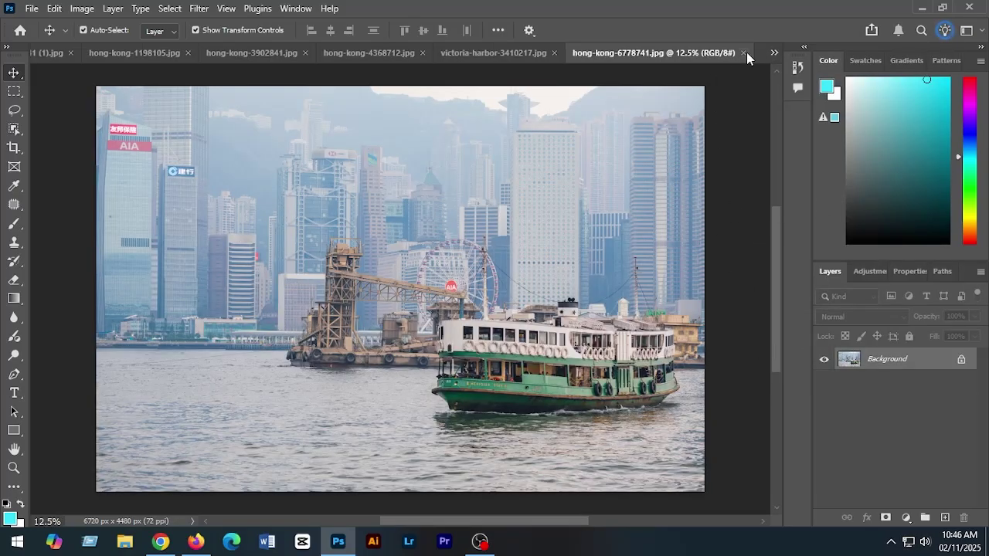
{"action": "left_click", "coordinate": [744, 52]}
{"action": "left_click", "coordinate": [775, 53]}
{"action": "left_click", "coordinate": [817, 202]}
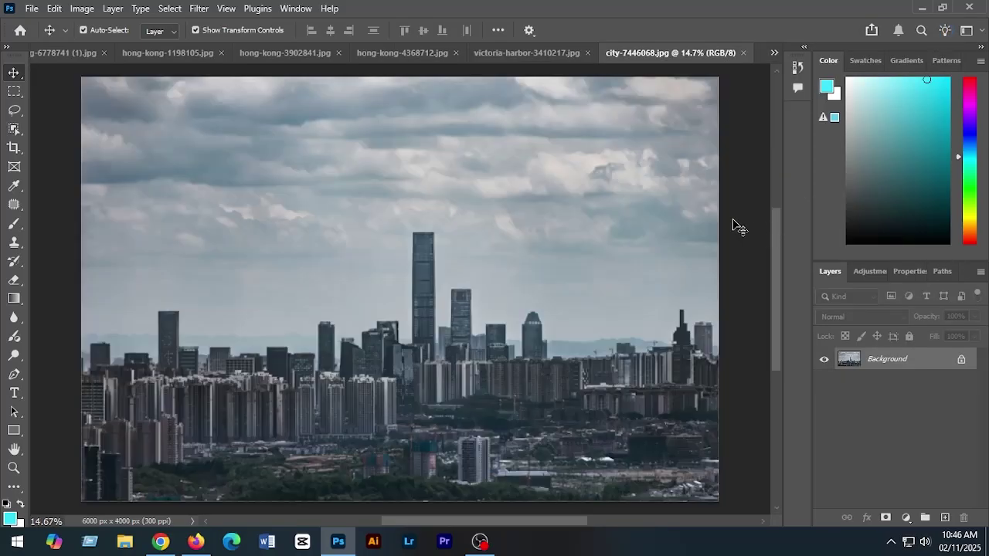
- Unlock the Background of city-7446068.jpg, duplicate it as Layer 0 copy, and hide the original Layer 0
{"action": "left_click", "coordinate": [962, 359]}
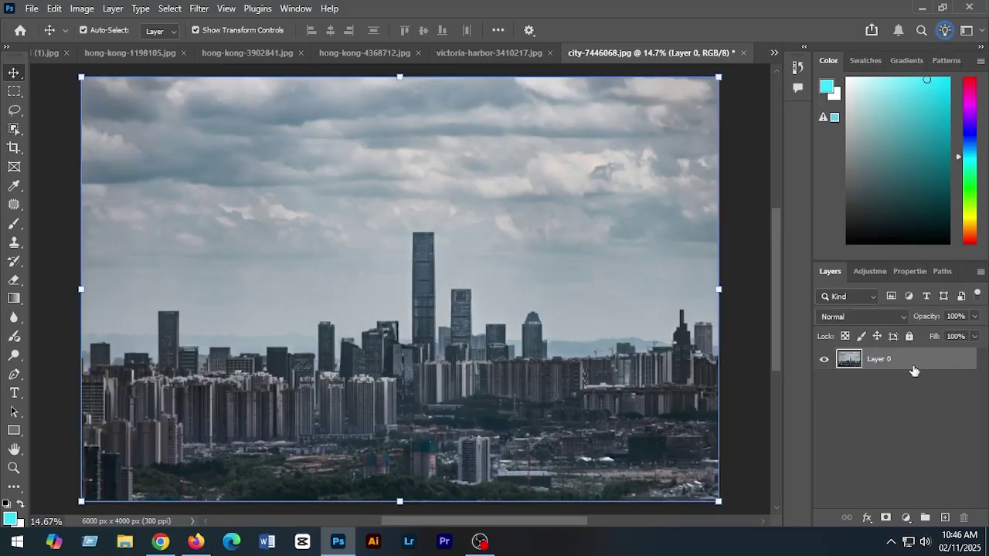
{"action": "left_click_drag", "start_coordinate": [914, 371], "coordinate": [945, 518]}
{"action": "left_click", "coordinate": [824, 382]}
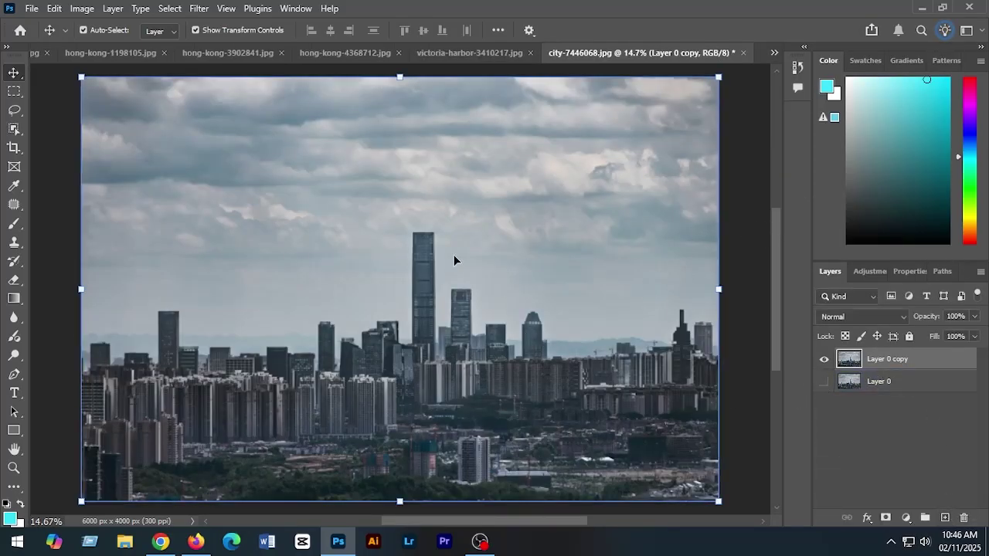
- Open the Camera Raw filter on Layer 0 copy and set exposure +0.90, contrast +12, highlights +13 and whites -9
{"action": "left_click", "coordinate": [198, 8]}
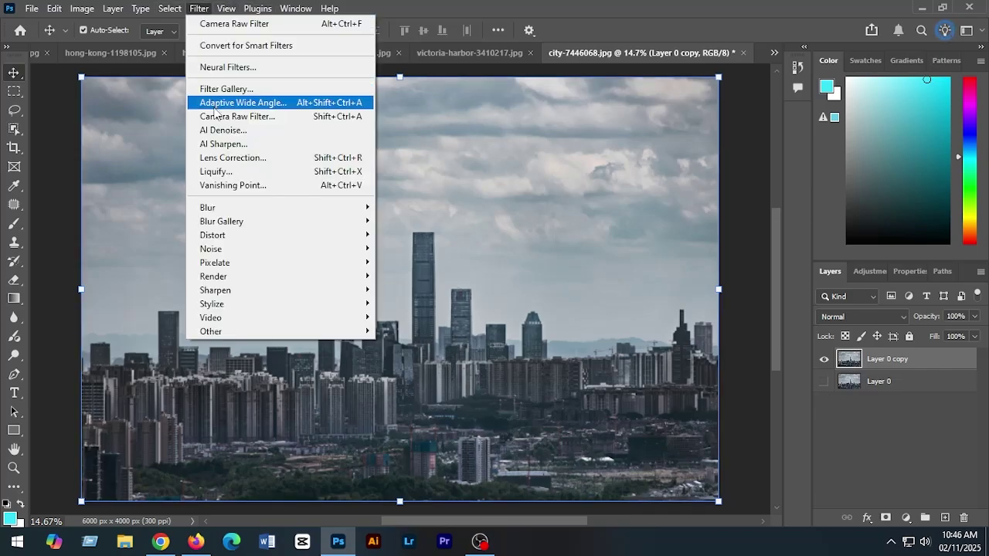
{"action": "left_click", "coordinate": [218, 119]}
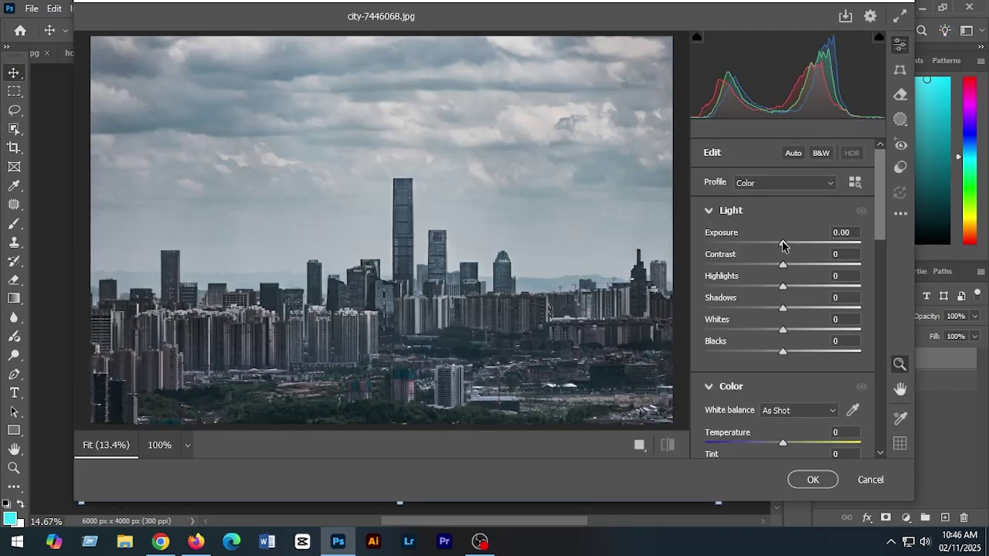
{"action": "left_click_drag", "start_coordinate": [781, 242], "coordinate": [792, 286]}
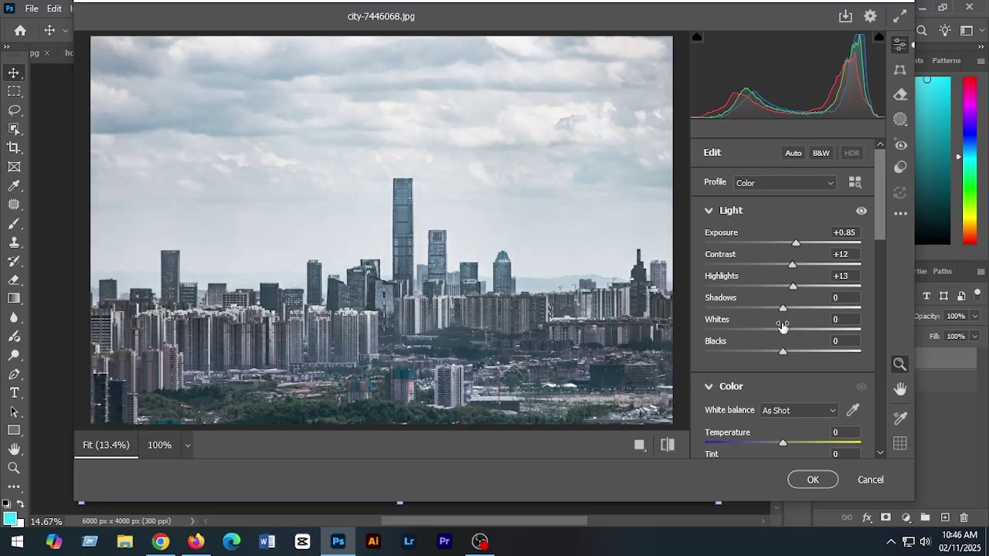
{"action": "left_click_drag", "start_coordinate": [785, 333], "coordinate": [780, 334]}
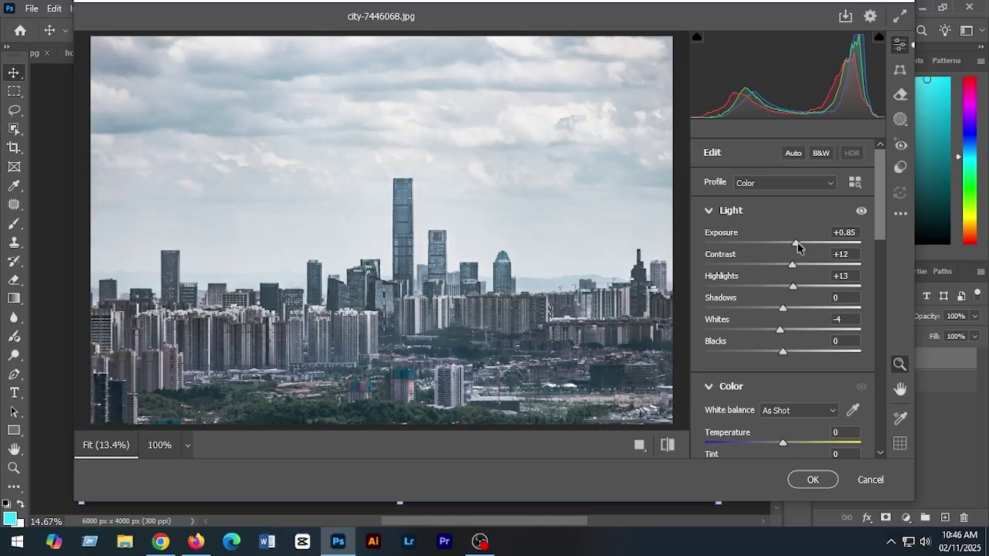
{"action": "left_click_drag", "start_coordinate": [798, 246], "coordinate": [800, 245]}
{"action": "left_click_drag", "start_coordinate": [779, 331], "coordinate": [777, 333]}
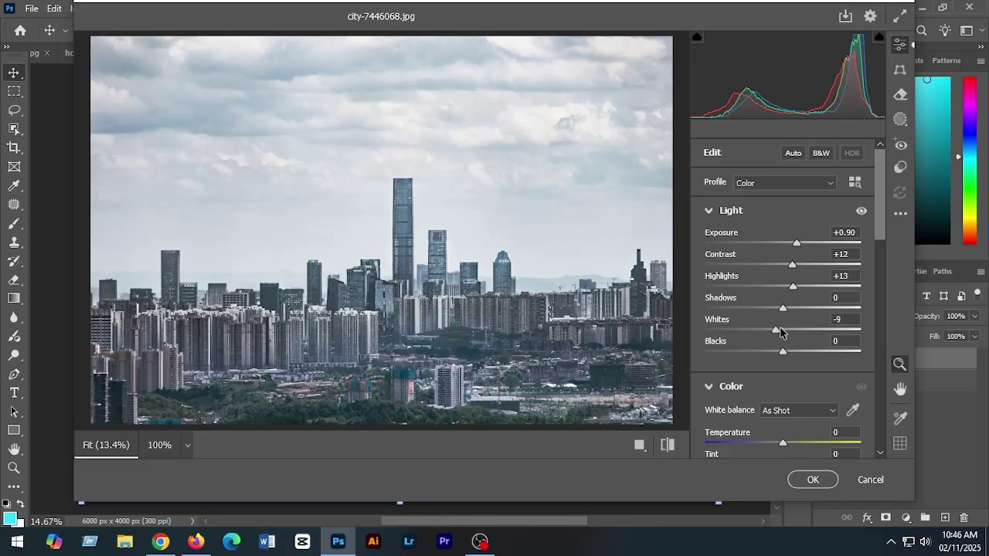
- Set the skyline photo's temperature to +4, saturation +7, clarity +23, dehaze +7 and vignette -9
{"action": "left_click_drag", "start_coordinate": [881, 243], "coordinate": [881, 297]}
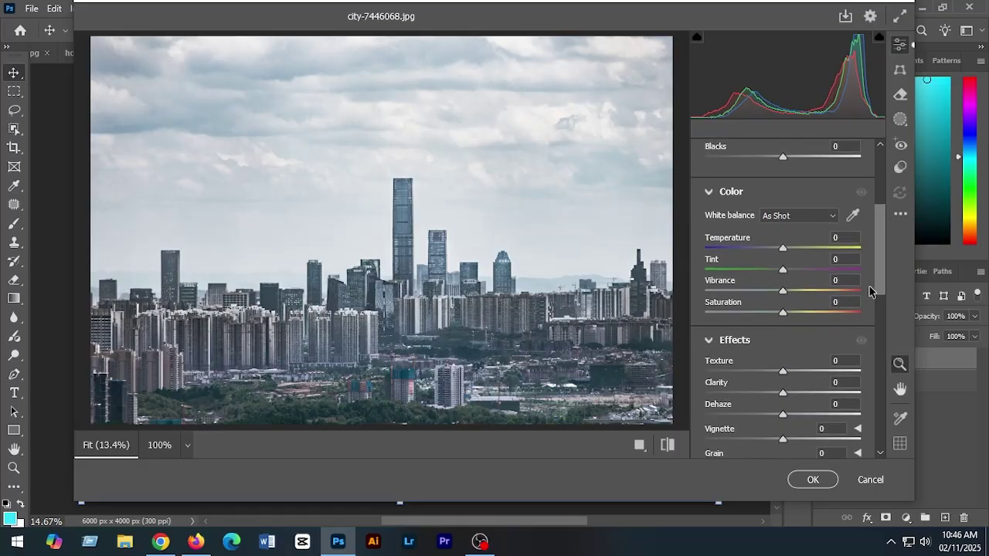
{"action": "left_click_drag", "start_coordinate": [782, 249], "coordinate": [785, 251]}
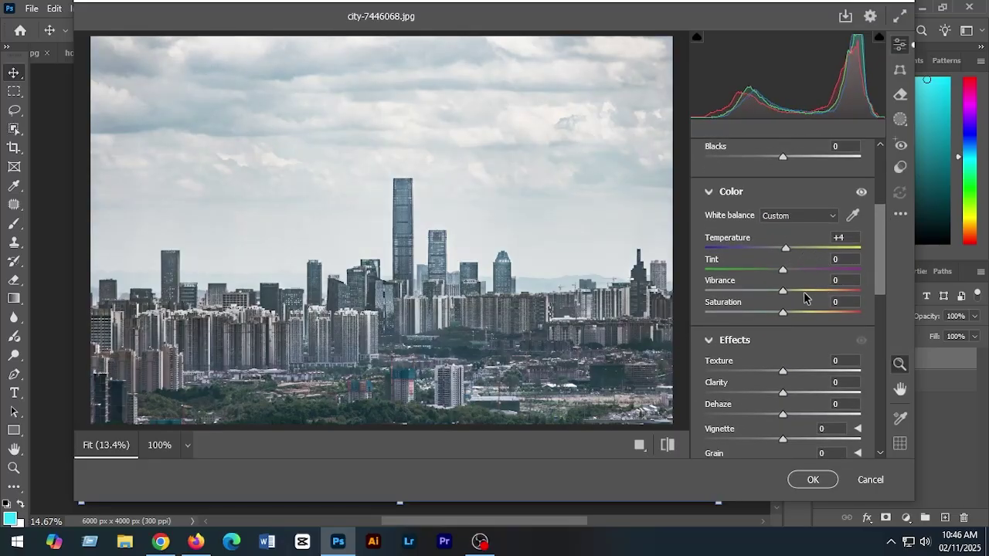
{"action": "left_click_drag", "start_coordinate": [783, 313], "coordinate": [789, 313]}
{"action": "left_click_drag", "start_coordinate": [884, 274], "coordinate": [885, 309]}
{"action": "left_click_drag", "start_coordinate": [783, 270], "coordinate": [776, 319]}
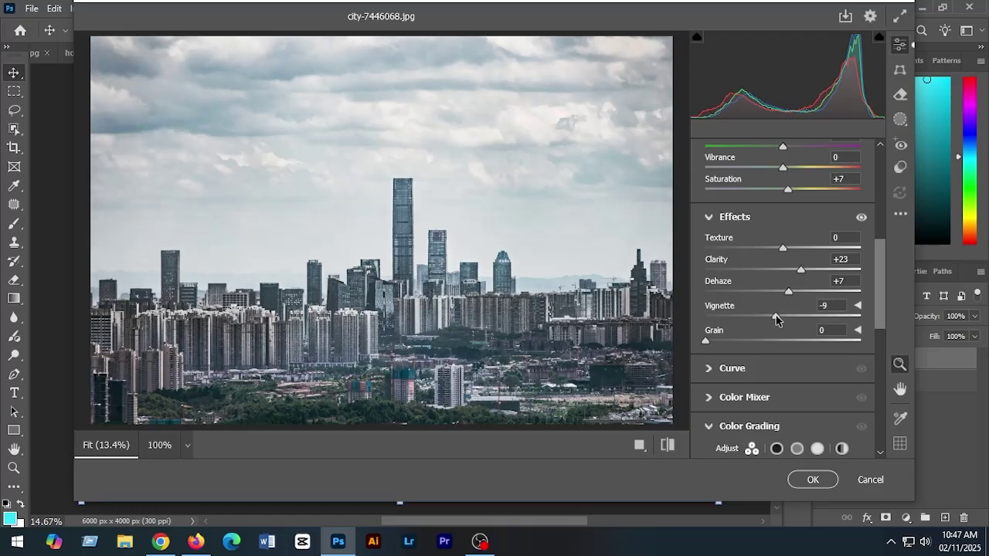
- In Color Grading, raise the midtones luminance and set the highlights luminance to 14, and apply the Camera Raw filter
{"action": "left_click_drag", "start_coordinate": [883, 299], "coordinate": [881, 381]}
{"action": "left_click_drag", "start_coordinate": [783, 301], "coordinate": [792, 304]}
{"action": "left_click_drag", "start_coordinate": [828, 420], "coordinate": [833, 423]}
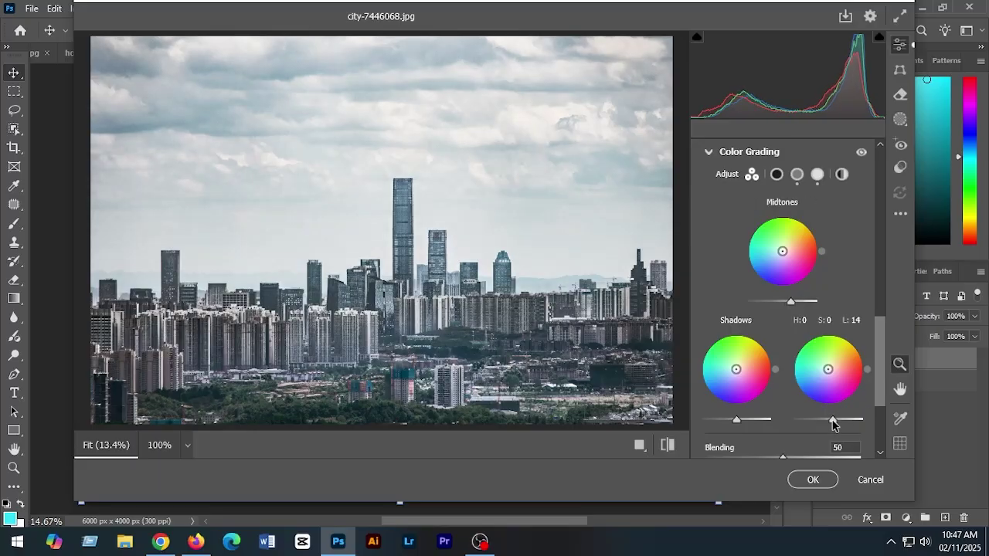
{"action": "left_click", "coordinate": [813, 480]}
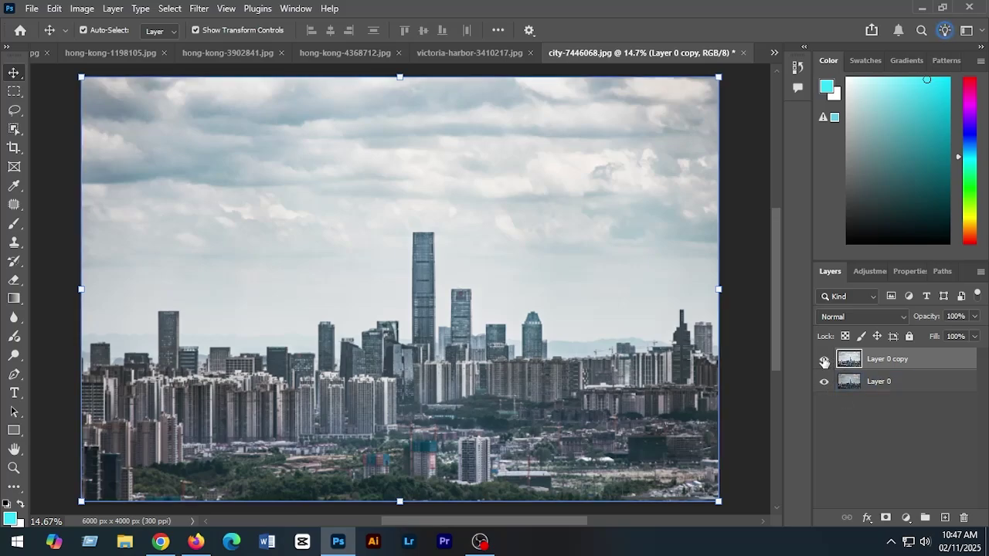
- Toggle Layer 0 copy's visibility over the original Layer 0 to compare the skyline photo before and after grading
{"action": "left_click", "coordinate": [825, 359]}
{"action": "left_click", "coordinate": [825, 359]}
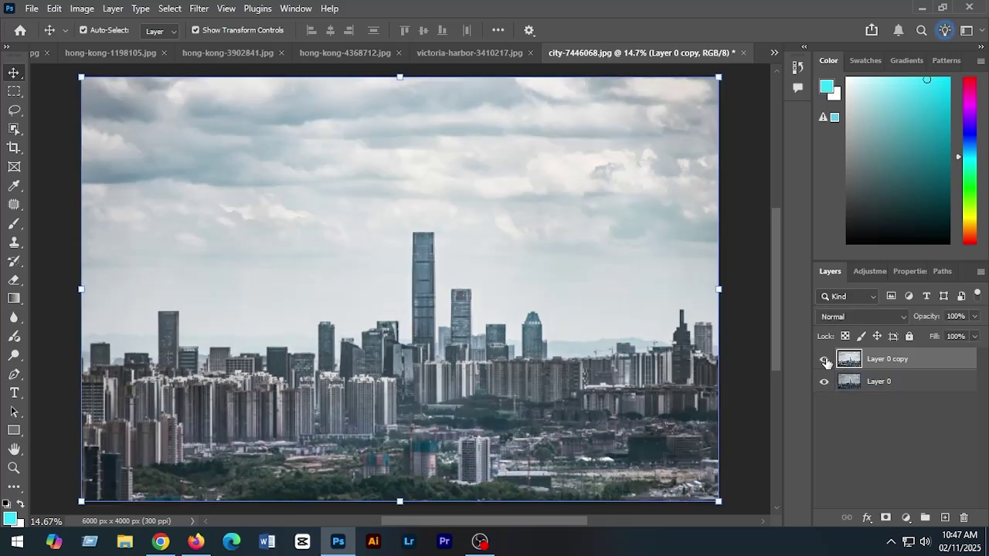
{"action": "left_click", "coordinate": [825, 359]}
{"action": "left_click", "coordinate": [825, 360]}
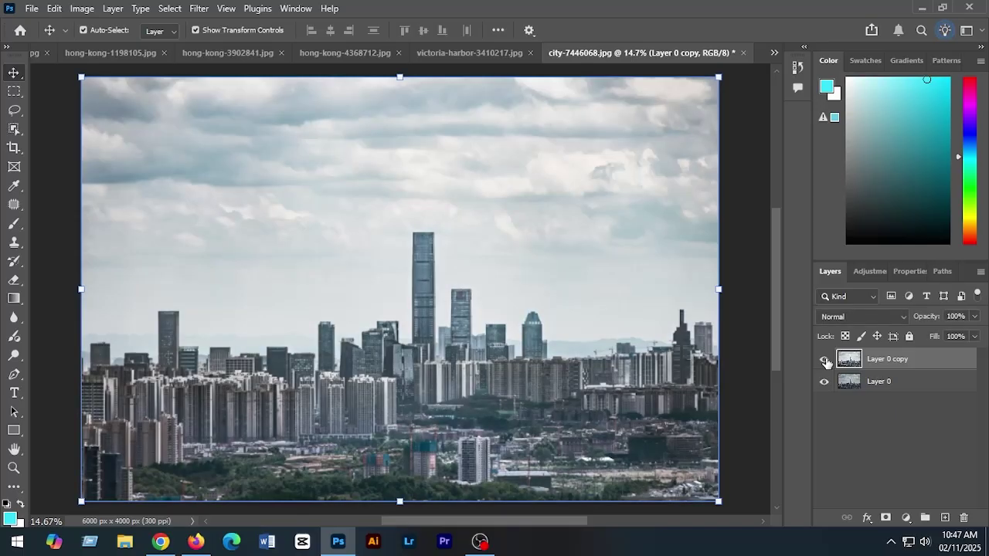
{"action": "left_click", "coordinate": [824, 360]}
{"action": "left_click", "coordinate": [824, 360]}
- Switch to white-cloud-4359757.jpg, convert its Background to Layer 0, duplicate it, and hide the original layer
{"action": "left_click", "coordinate": [774, 53]}
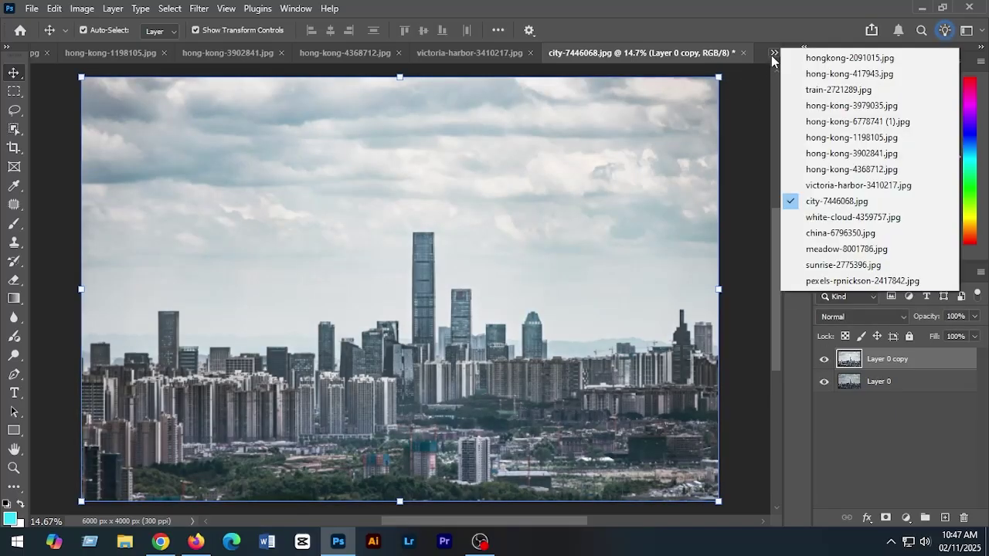
{"action": "left_click", "coordinate": [817, 218]}
{"action": "left_click", "coordinate": [962, 362]}
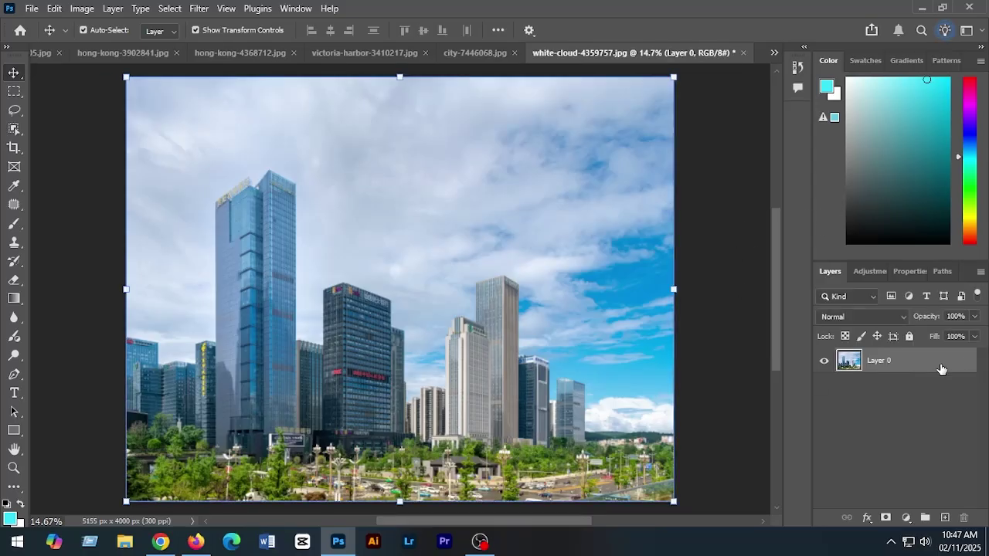
{"action": "left_click_drag", "start_coordinate": [958, 362], "coordinate": [944, 518]}
{"action": "left_click", "coordinate": [824, 386]}
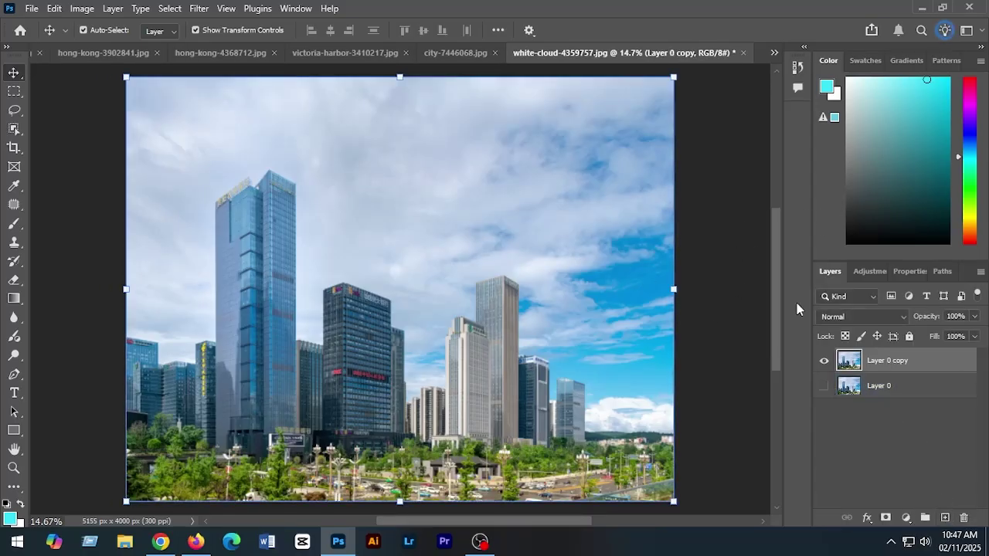
- Open the Camera Raw filter on the duplicate, set exposure +0.55 and contrast +36, and adjust the remaining light sliders from shadows to blacks
{"action": "left_click", "coordinate": [199, 9]}
{"action": "left_click", "coordinate": [216, 115]}
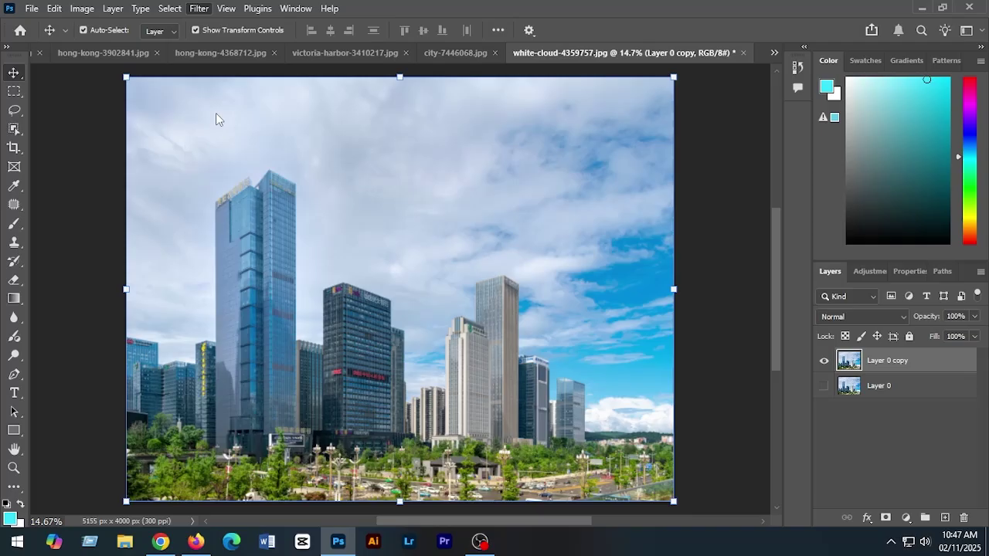
{"action": "left_click_drag", "start_coordinate": [783, 246], "coordinate": [776, 295]}
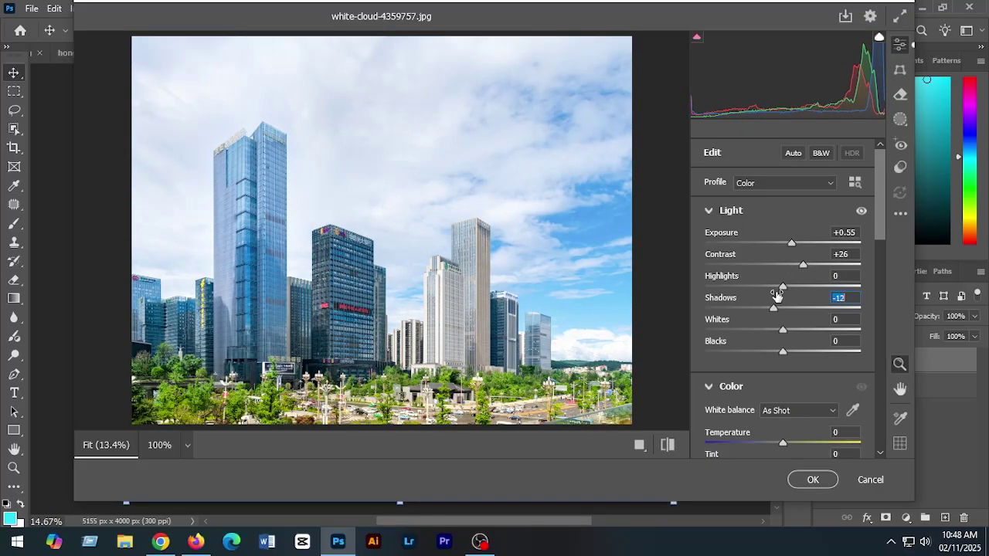
{"action": "left_click_drag", "start_coordinate": [805, 265], "coordinate": [813, 267]}
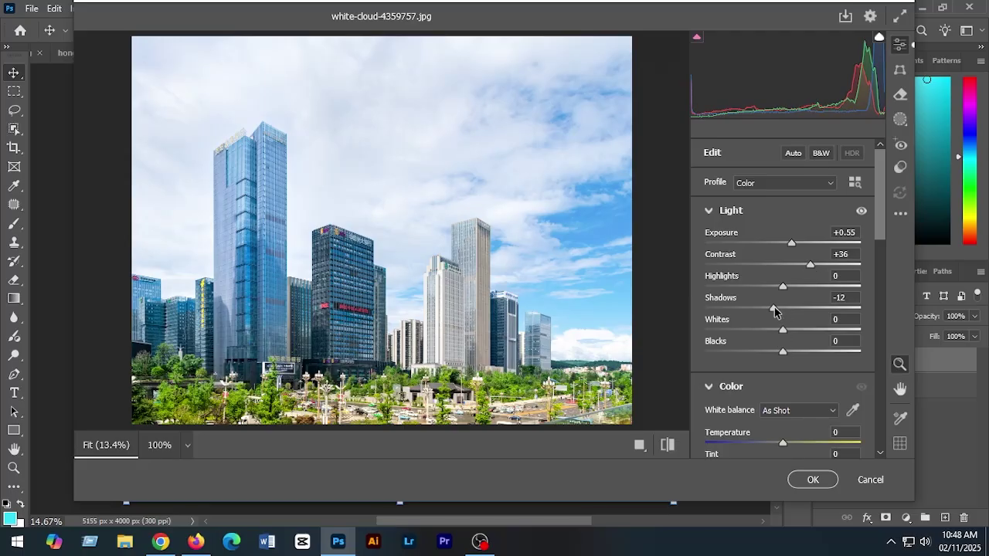
{"action": "left_click_drag", "start_coordinate": [775, 310], "coordinate": [821, 352]}
- Set the white-cloud photo's temperature to +3, saturation +3, clarity +29, dehaze +15 and vignette +1, and apply the Camera Raw filter
{"action": "left_click_drag", "start_coordinate": [878, 217], "coordinate": [883, 280]}
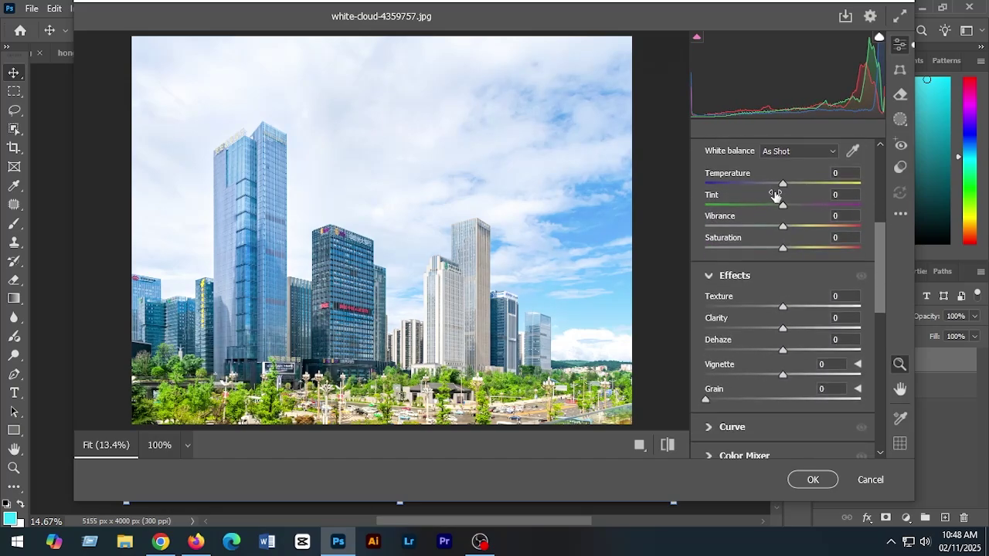
{"action": "left_click_drag", "start_coordinate": [783, 187], "coordinate": [786, 187]}
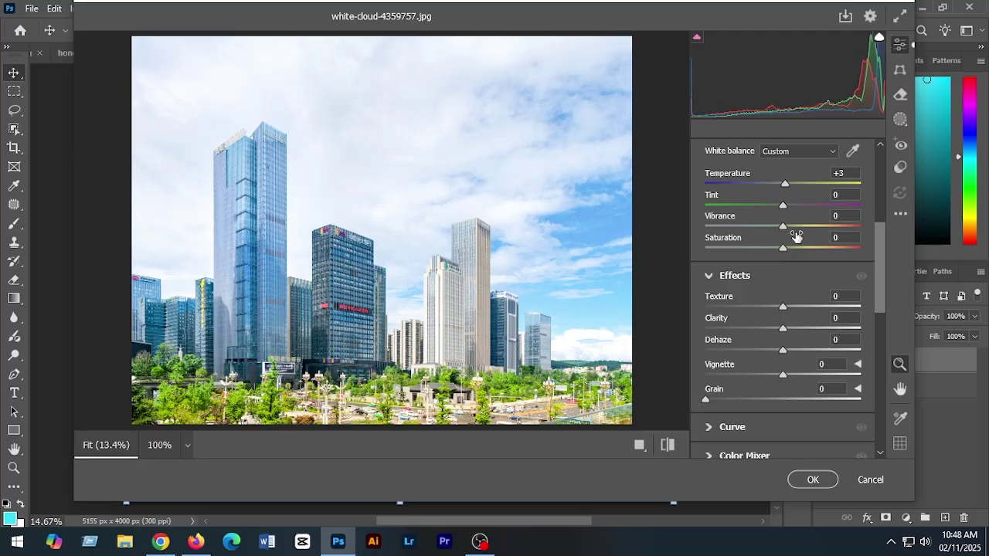
{"action": "scroll", "coordinate": [838, 258], "scroll_direction": "down", "scroll_amount": 2}
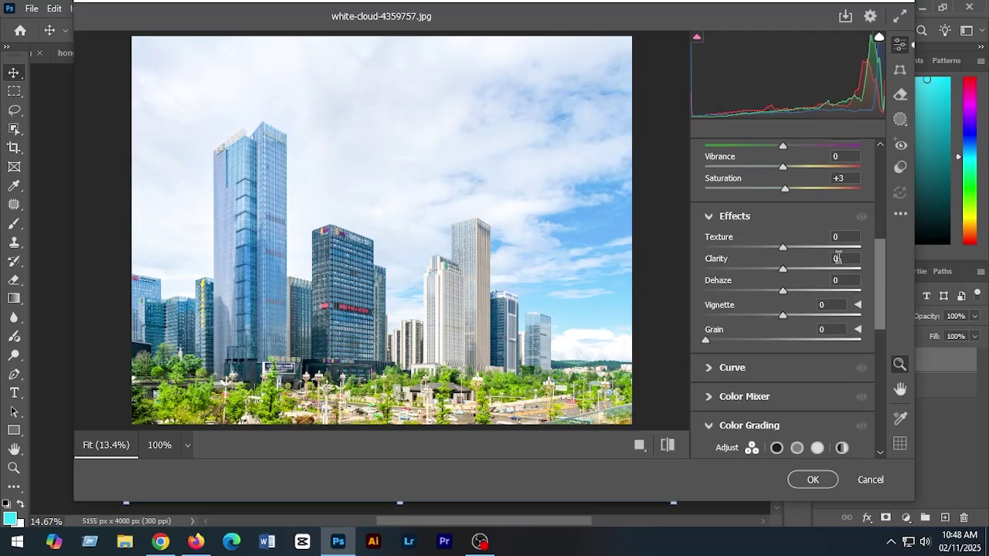
{"action": "left_click_drag", "start_coordinate": [785, 272], "coordinate": [787, 321]}
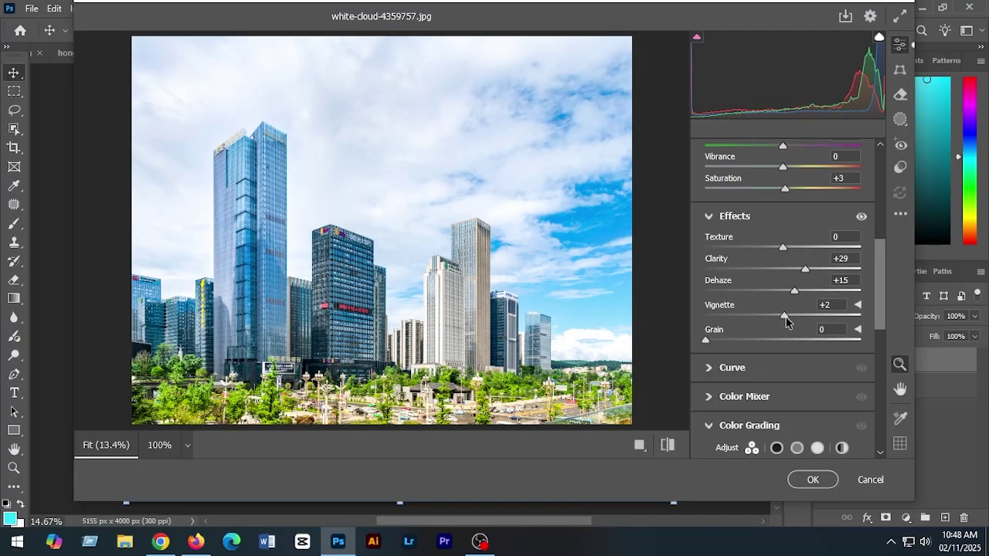
{"action": "scroll", "coordinate": [860, 313], "scroll_direction": "down", "scroll_amount": 5}
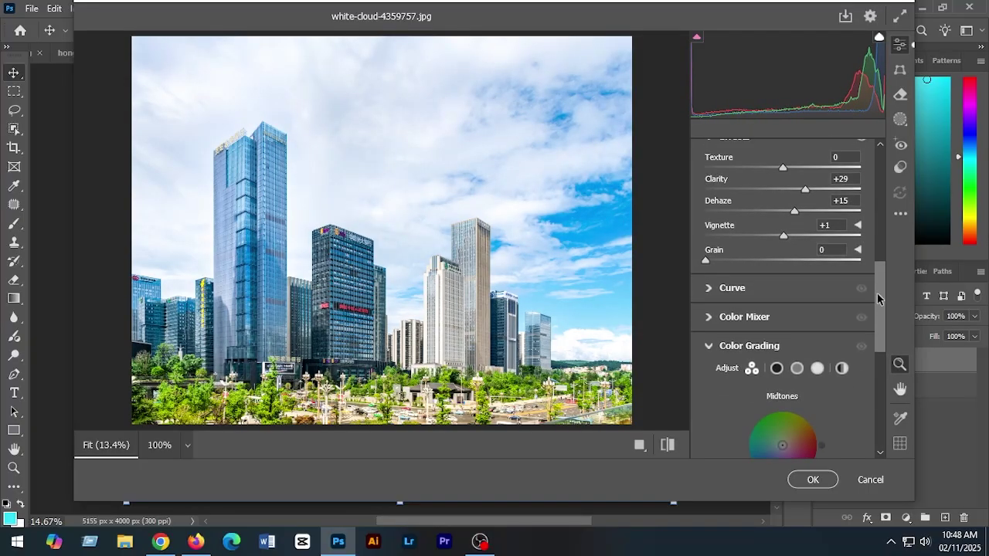
{"action": "left_click", "coordinate": [813, 479]}
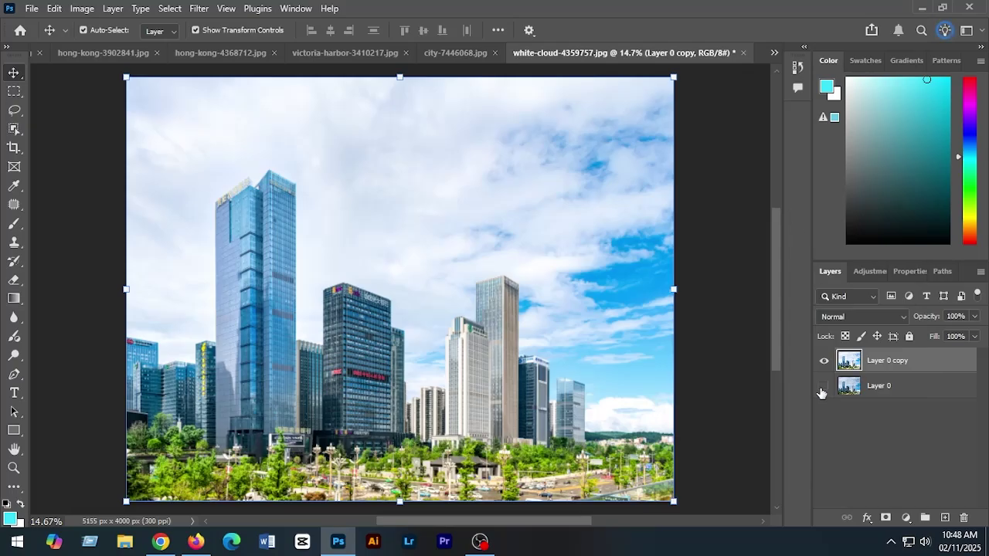
- Show the original Layer 0 and toggle Layer 0 copy's visibility to compare the white-cloud photo before and after grading
{"action": "left_click", "coordinate": [823, 386]}
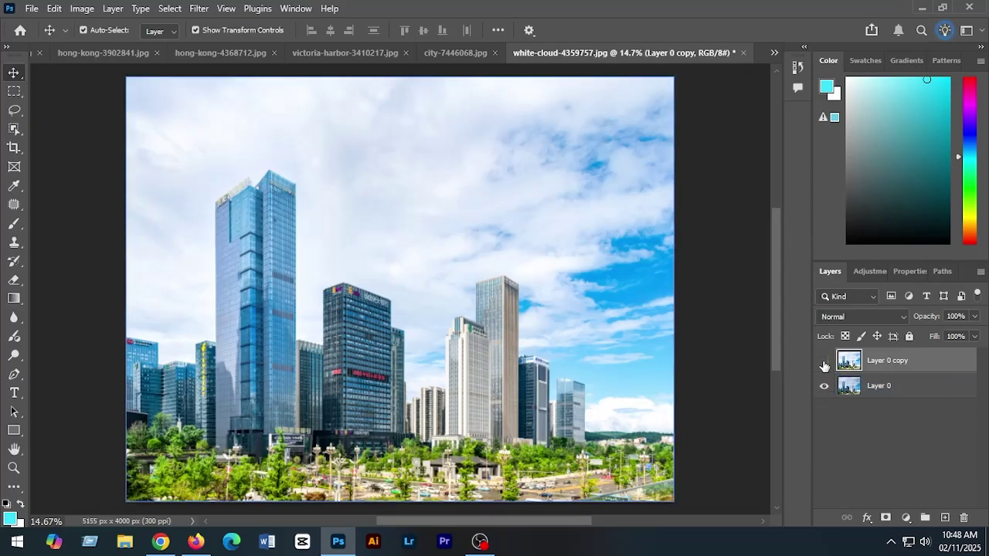
{"action": "left_click", "coordinate": [824, 361]}
{"action": "left_click", "coordinate": [824, 363]}
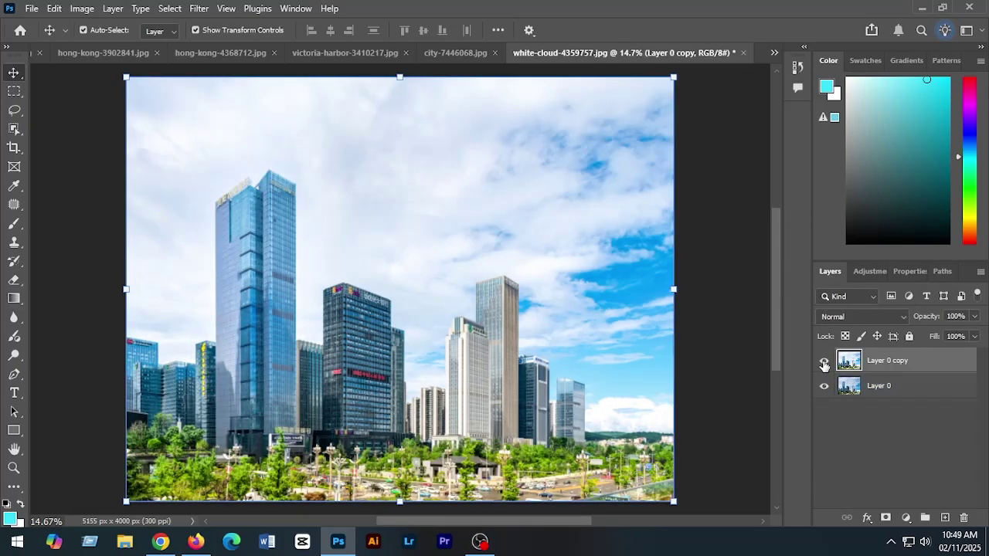
{"action": "left_click", "coordinate": [824, 363]}
{"action": "left_click", "coordinate": [823, 362]}
{"action": "left_click", "coordinate": [823, 362]}
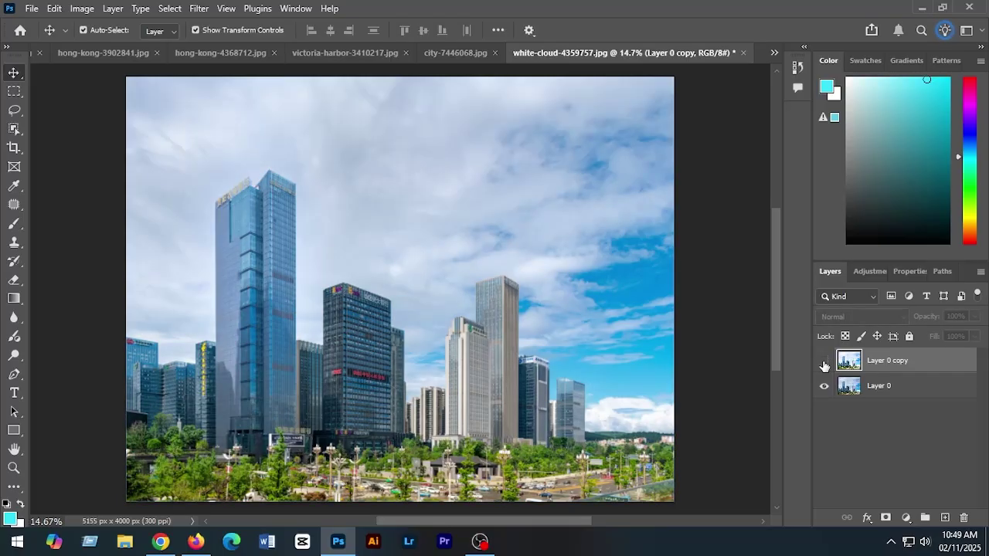
{"action": "left_click", "coordinate": [824, 362]}
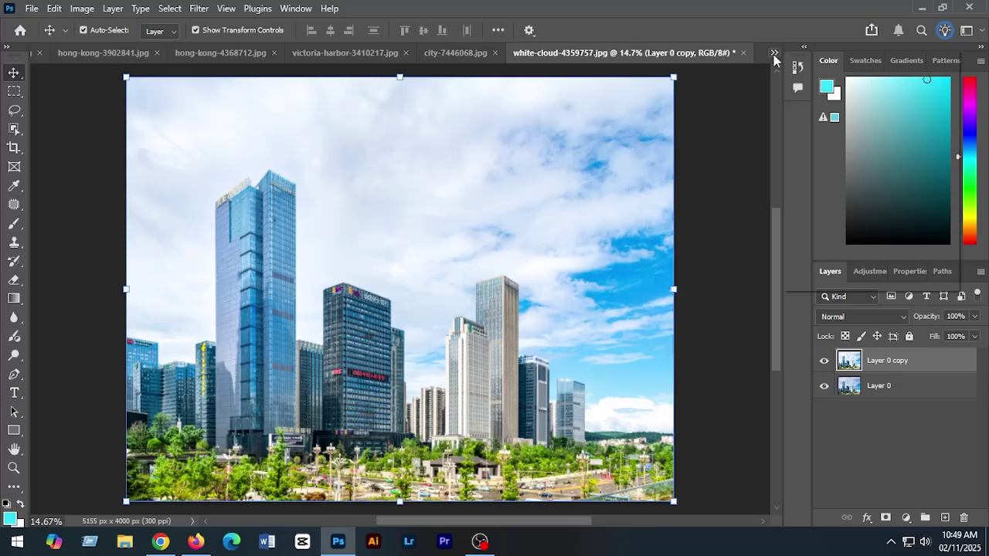
- Switch to china-6796350.jpg, unlock its Background, duplicate it as Layer 0 copy, and hide the original Layer 0
{"action": "left_click", "coordinate": [774, 53]}
{"action": "left_click", "coordinate": [832, 231]}
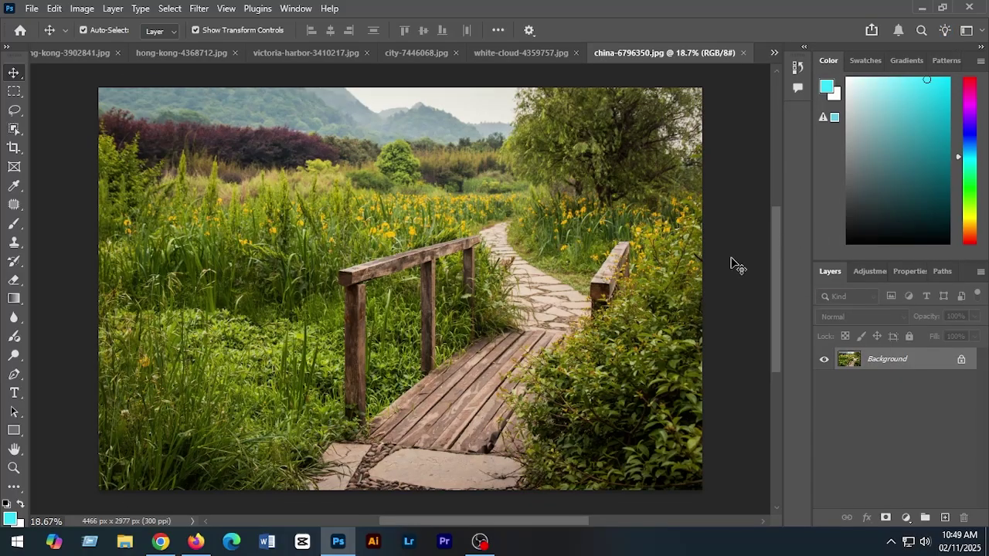
{"action": "left_click", "coordinate": [962, 361]}
{"action": "left_click_drag", "start_coordinate": [888, 359], "coordinate": [945, 517]}
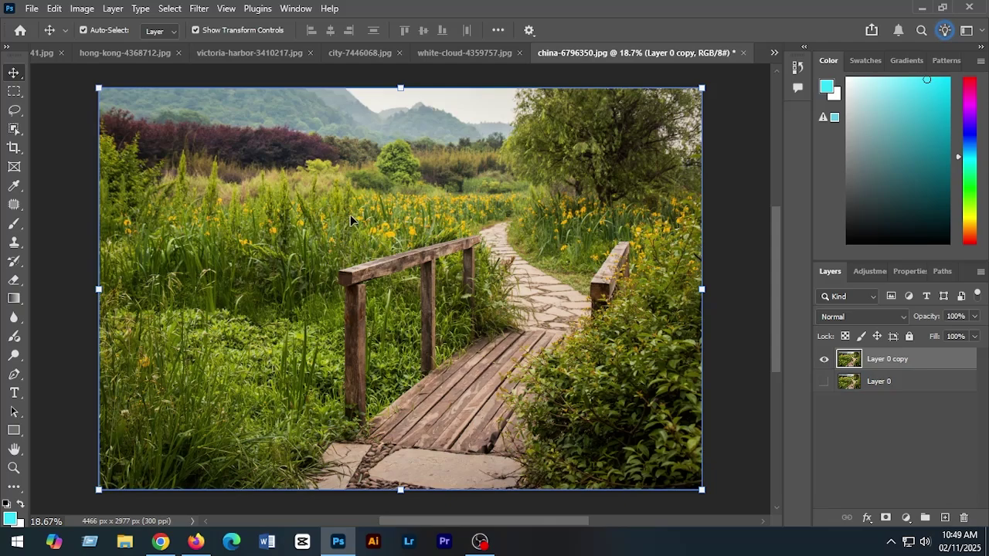
- Enlarge the china-6796350.jpg view to 19.67% and set exposure +0.70 and contrast +14 on Layer 0 copy in the Camera Raw filter
{"action": "left_click", "coordinate": [41, 520]}
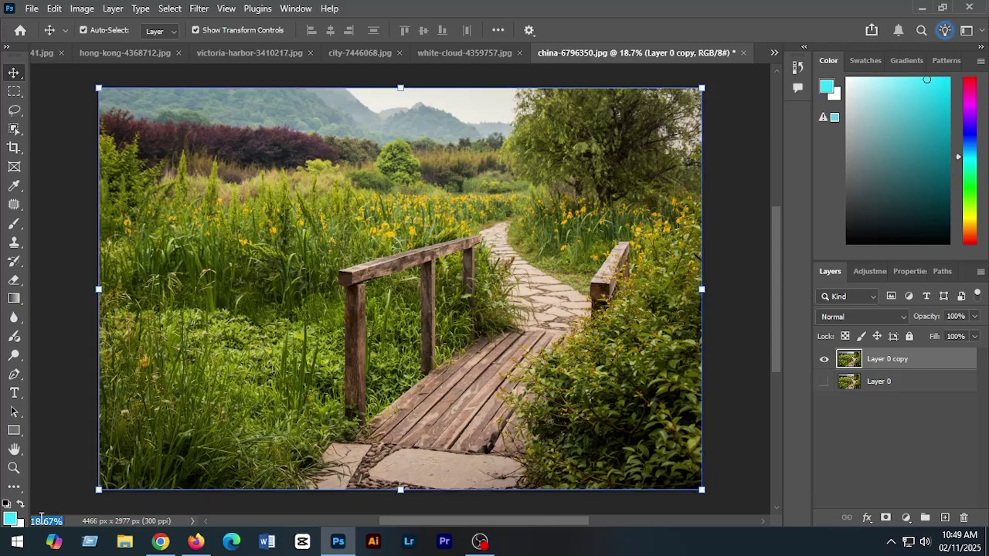
{"action": "key", "text": "Return"}
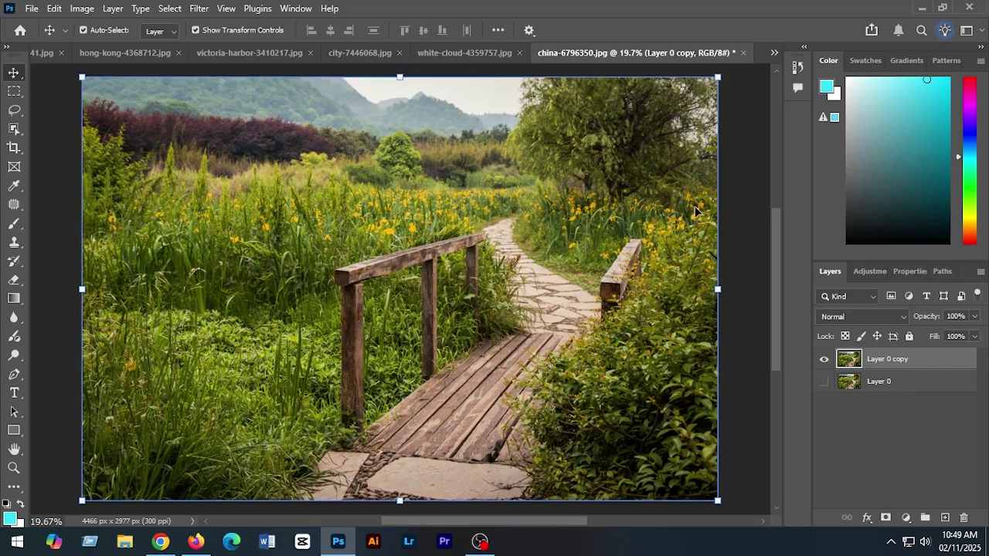
{"action": "left_click", "coordinate": [199, 8]}
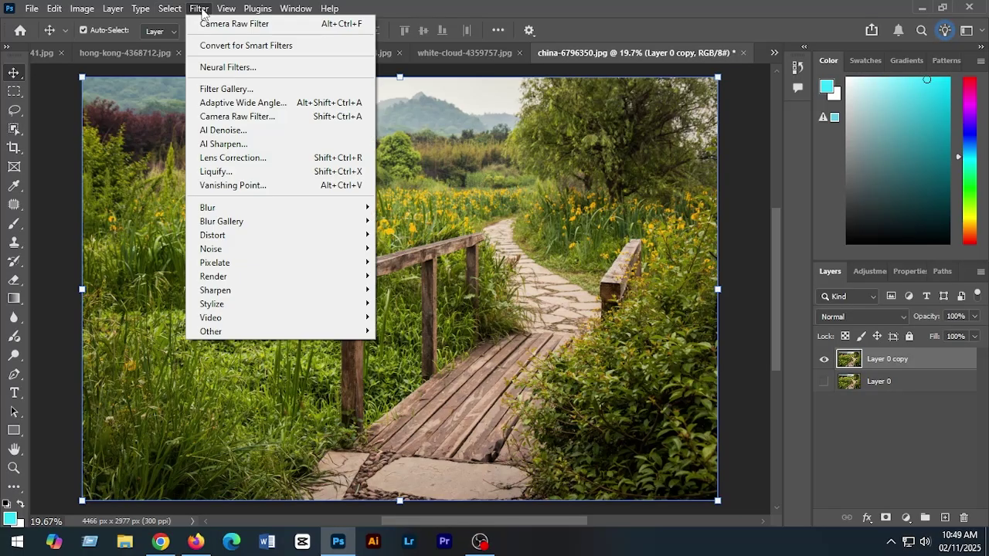
{"action": "left_click", "coordinate": [230, 116]}
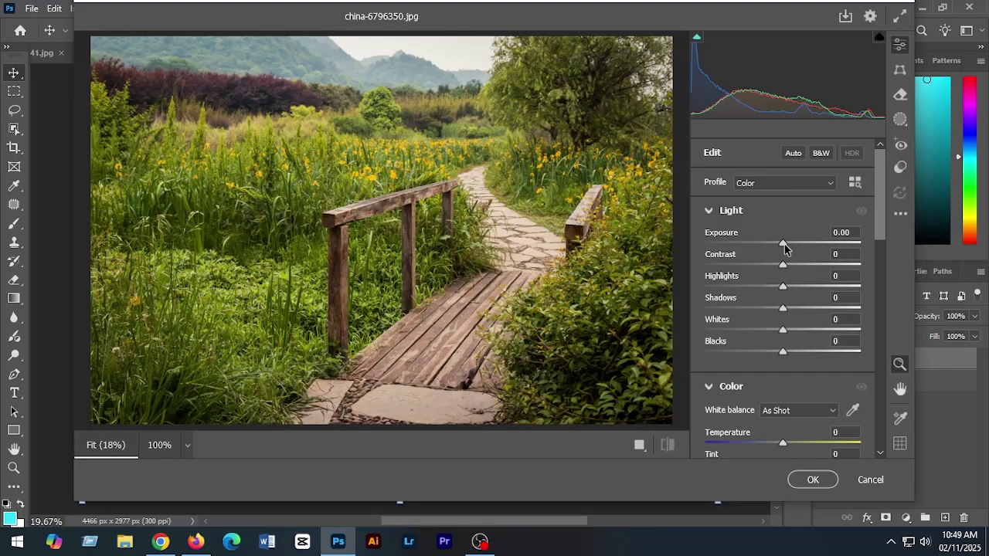
{"action": "left_click_drag", "start_coordinate": [784, 244], "coordinate": [796, 265]}
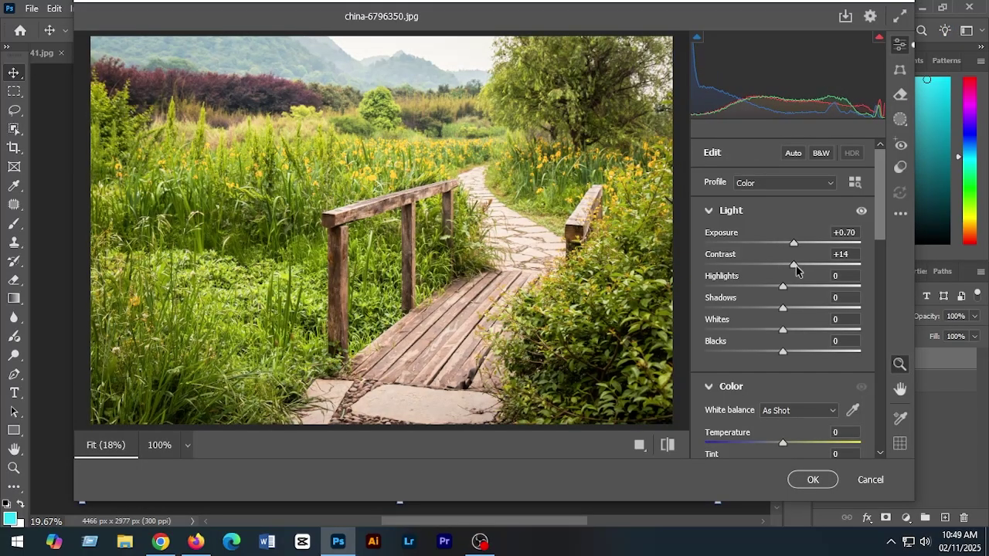
- Set the garden path photo's clarity to +21, vignette -4, temperature +1 and saturation +7, and adjust its grain
{"action": "scroll", "coordinate": [882, 247], "scroll_direction": "down", "scroll_amount": 5}
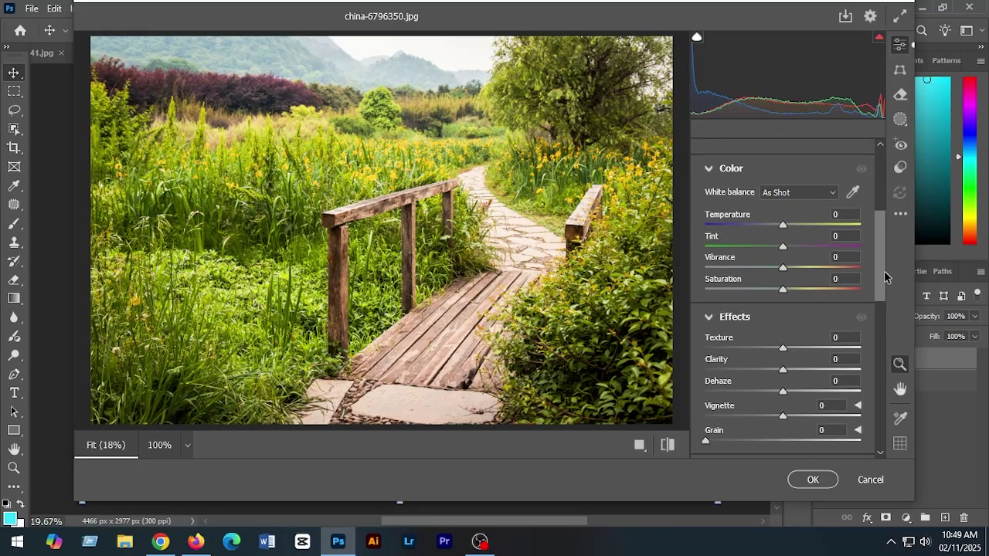
{"action": "scroll", "coordinate": [885, 276], "scroll_direction": "down", "scroll_amount": 2}
{"action": "left_click_drag", "start_coordinate": [784, 342], "coordinate": [799, 342]}
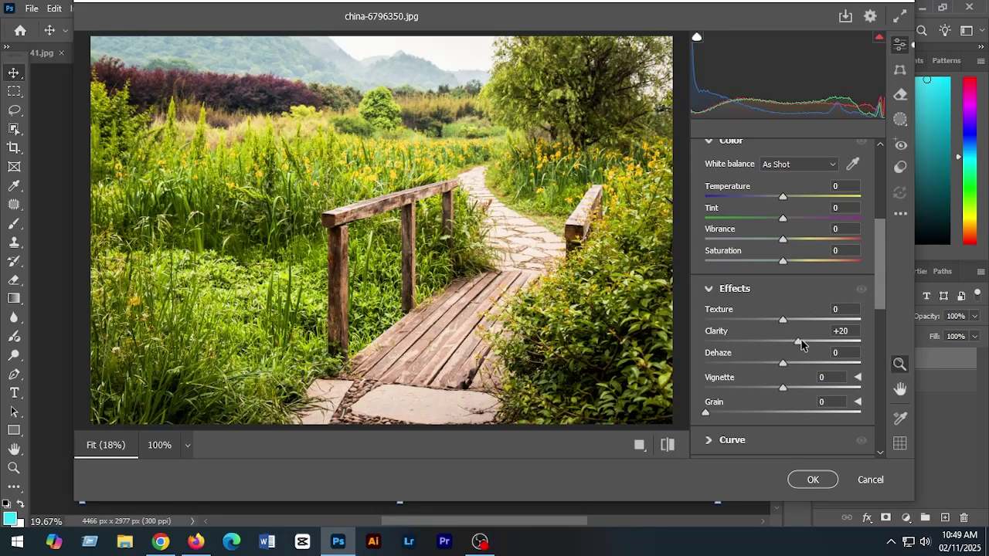
{"action": "left_click_drag", "start_coordinate": [782, 388], "coordinate": [781, 387]}
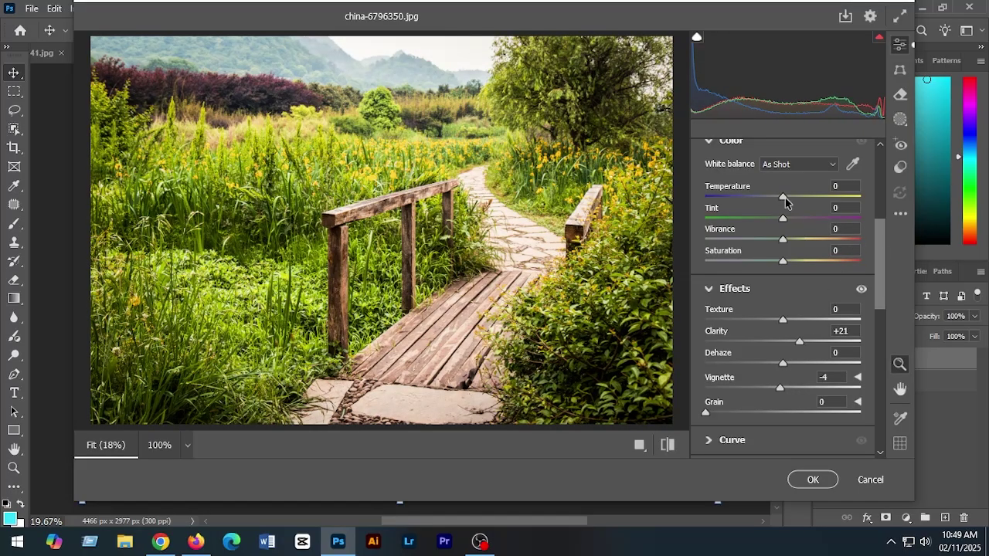
{"action": "left_click_drag", "start_coordinate": [784, 262], "coordinate": [795, 258]}
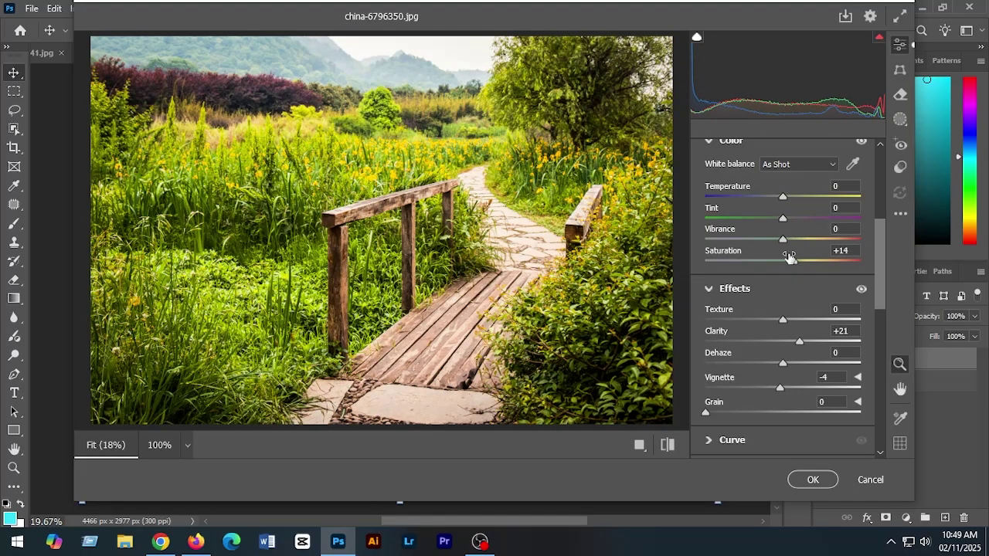
{"action": "left_click_drag", "start_coordinate": [784, 200], "coordinate": [782, 199]}
{"action": "left_click_drag", "start_coordinate": [798, 266], "coordinate": [789, 267]}
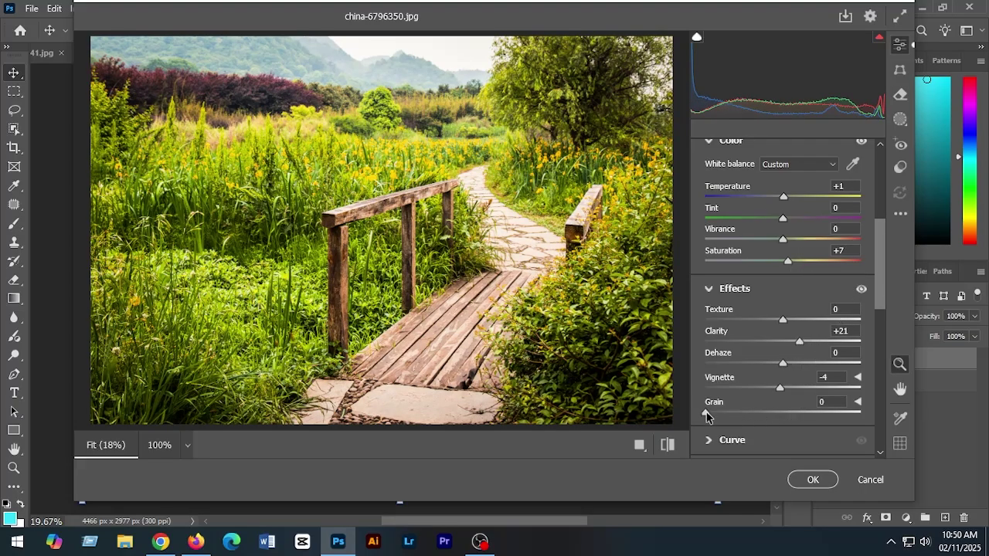
{"action": "left_click_drag", "start_coordinate": [707, 413], "coordinate": [715, 413]}
- Slightly raise the color grading luminance of midtones, highlights and shadows, set blending to 52, and apply the Camera Raw filter
{"action": "scroll", "coordinate": [879, 289], "scroll_direction": "down", "scroll_amount": 5}
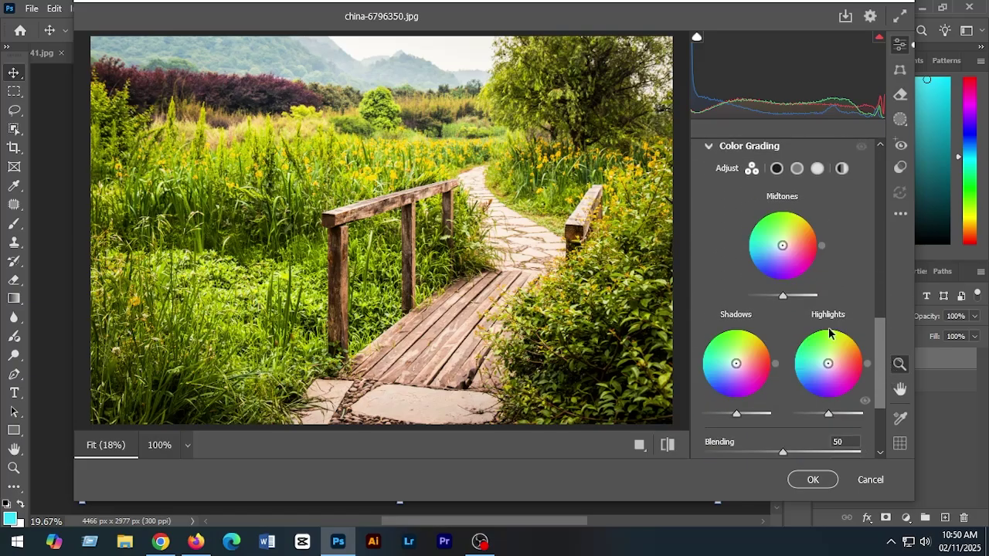
{"action": "left_click_drag", "start_coordinate": [784, 296], "coordinate": [789, 297]}
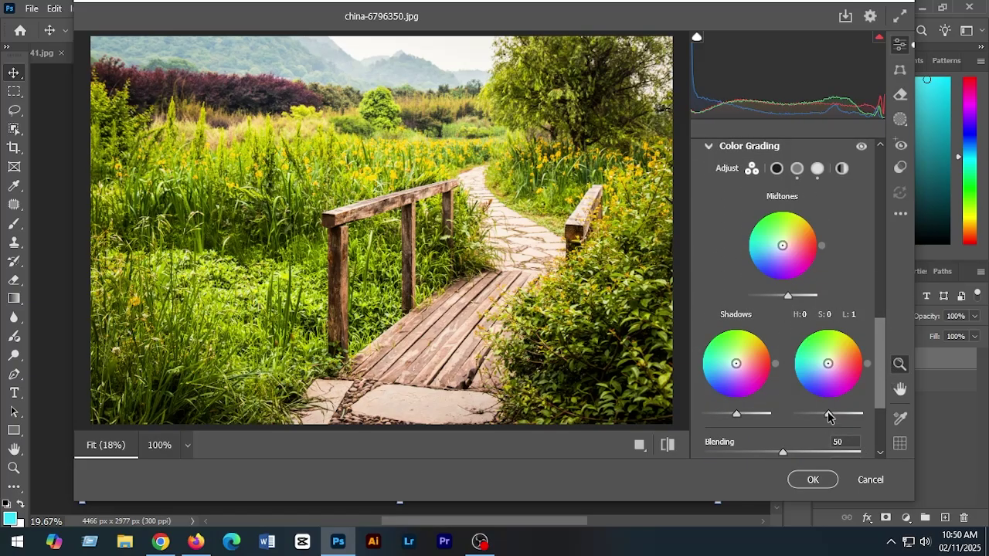
{"action": "left_click_drag", "start_coordinate": [827, 413], "coordinate": [831, 414]}
{"action": "left_click_drag", "start_coordinate": [736, 413], "coordinate": [738, 416]}
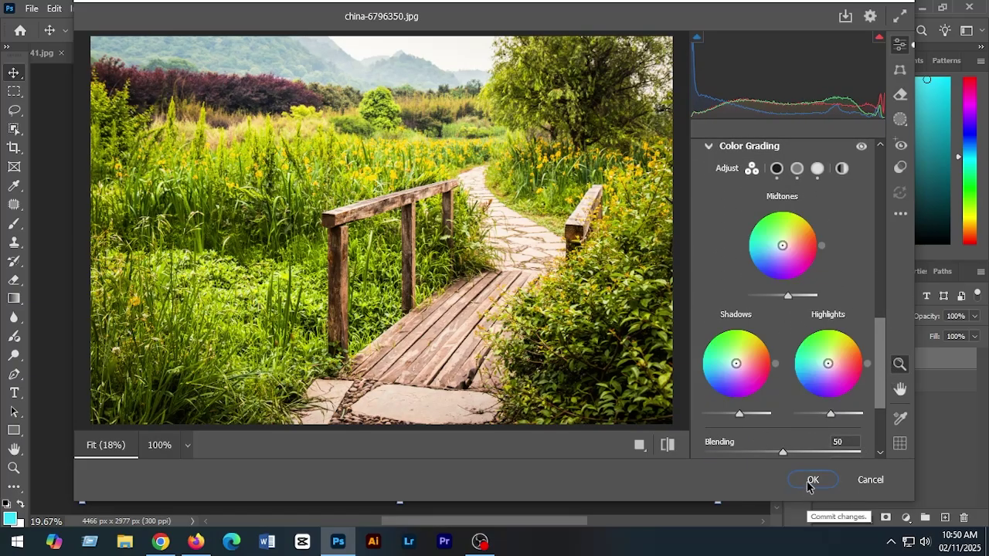
{"action": "scroll", "coordinate": [783, 311], "scroll_direction": "down", "scroll_amount": 3}
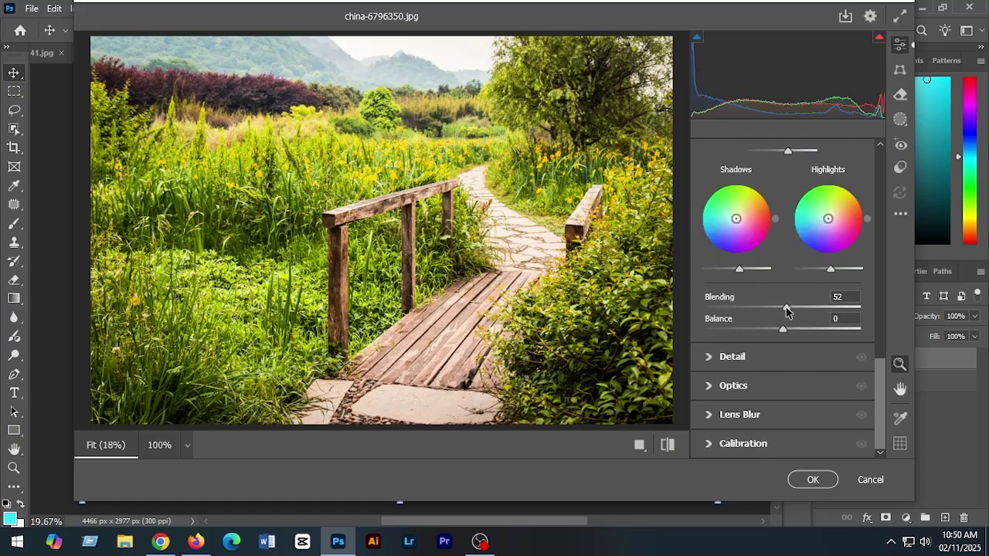
{"action": "left_click", "coordinate": [811, 480]}
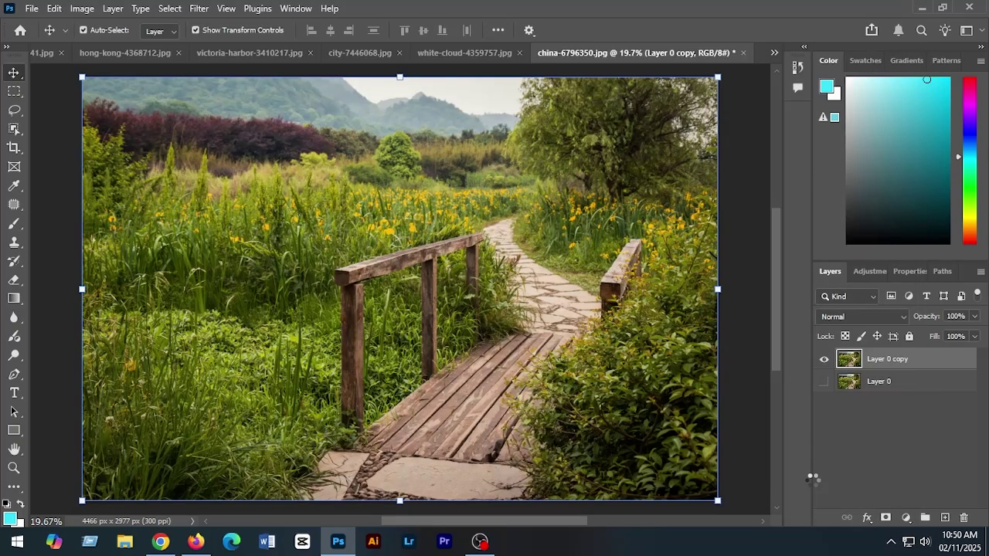
- Show the original Layer 0 and toggle Layer 0 copy's visibility to compare the garden path photo before and after grading
{"action": "left_click", "coordinate": [825, 382]}
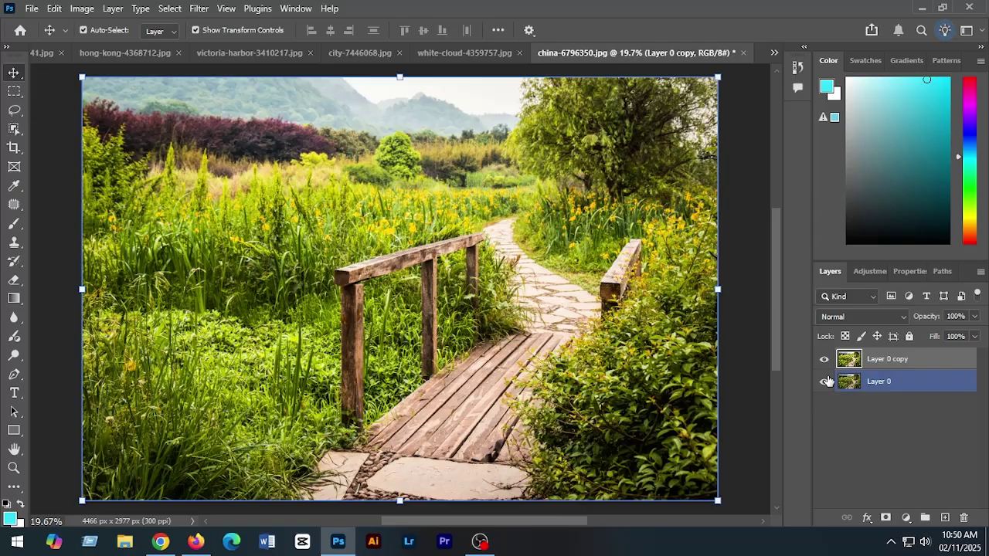
{"action": "left_click", "coordinate": [825, 361]}
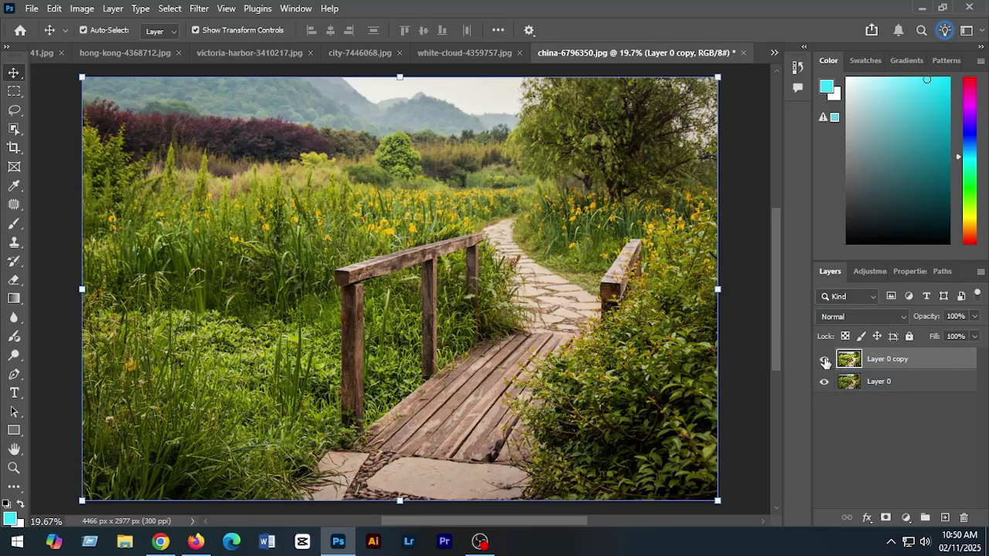
{"action": "left_click", "coordinate": [824, 361]}
{"action": "left_click", "coordinate": [824, 361]}
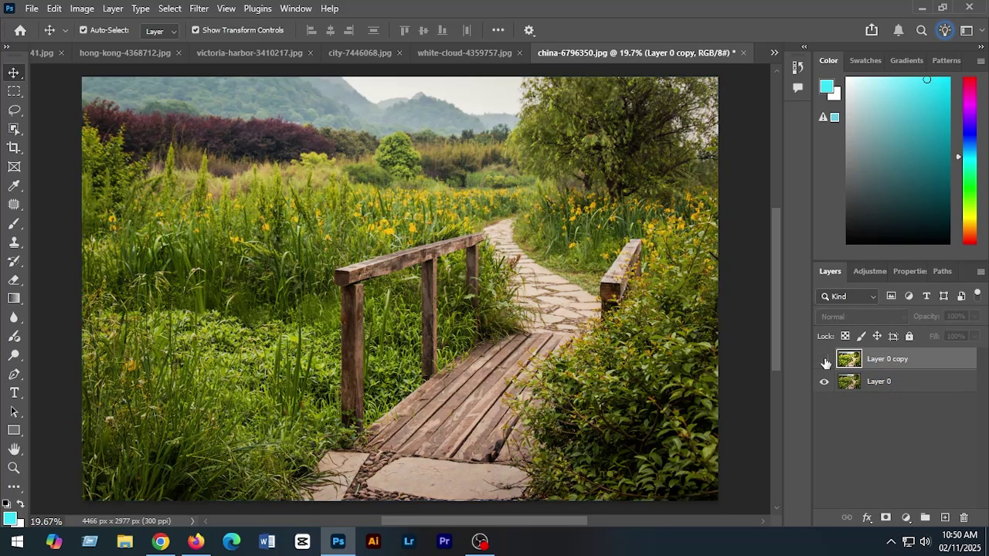
{"action": "left_click", "coordinate": [825, 361]}
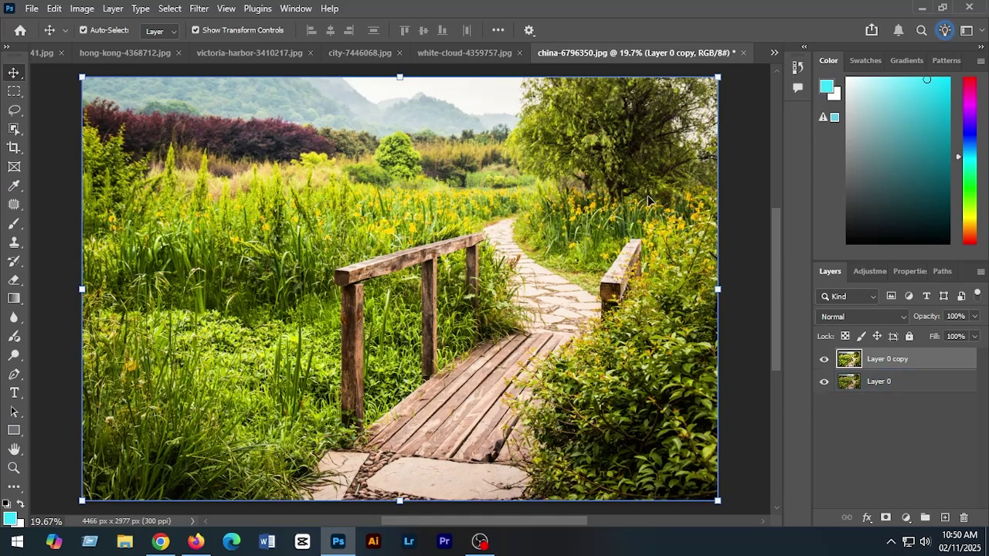
- Switch to meadow-8001786.jpg, unlock its Background, duplicate it as Layer 0 copy, and hide the original Layer 0
{"action": "left_click", "coordinate": [774, 52]}
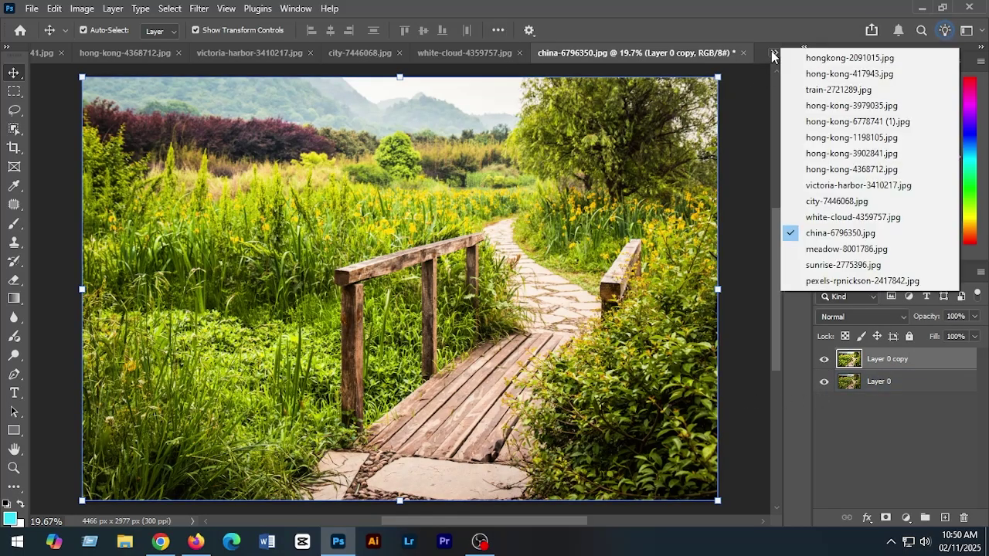
{"action": "left_click", "coordinate": [812, 249]}
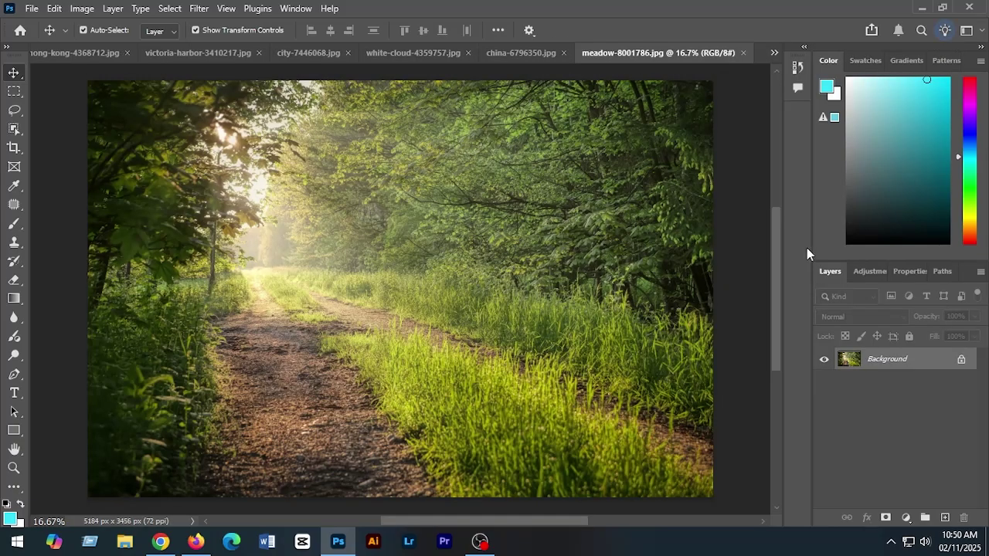
{"action": "left_click", "coordinate": [962, 359]}
{"action": "left_click_drag", "start_coordinate": [960, 359], "coordinate": [945, 517]}
{"action": "left_click", "coordinate": [825, 382]}
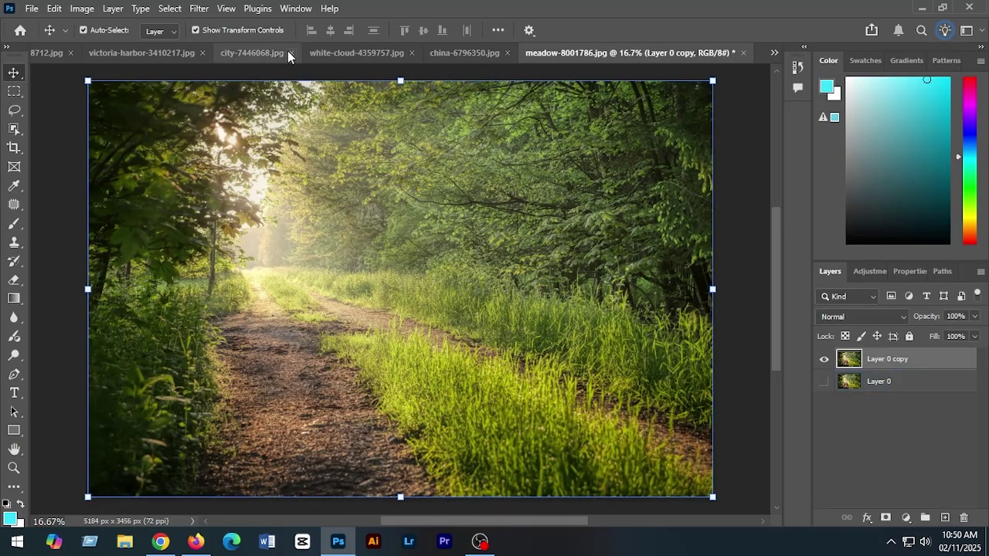
- Open the Camera Raw filter on the meadow duplicate, set exposure +0.50, contrast +10 and shadows +10, and adjust whites and blacks
{"action": "left_click", "coordinate": [198, 9]}
{"action": "left_click", "coordinate": [231, 124]}
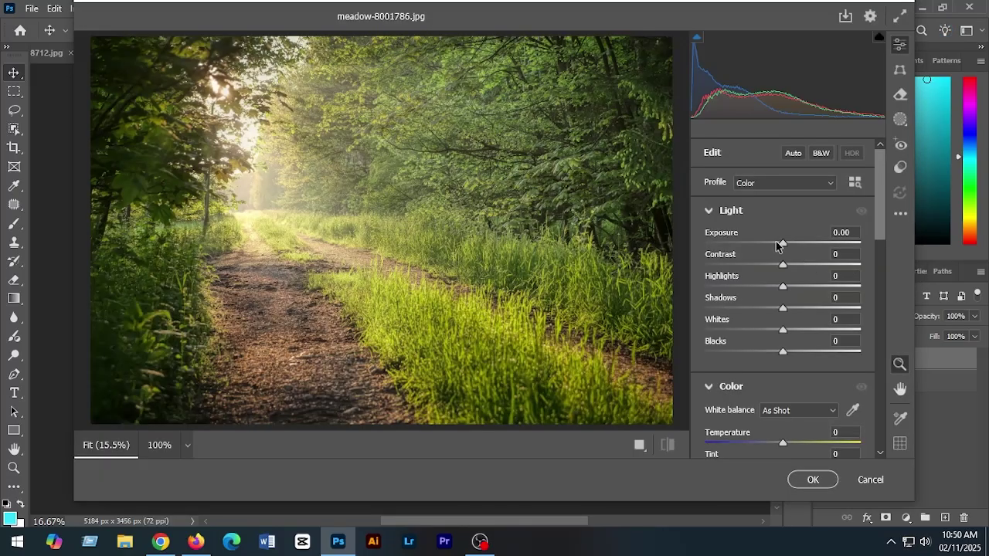
{"action": "mouse_move", "coordinate": [783, 250]}
{"action": "left_mouse_down"}
{"action": "mouse_move", "coordinate": [792, 266]}
{"action": "mouse_move", "coordinate": [795, 247]}
{"action": "left_mouse_up"}
{"action": "left_click_drag", "start_coordinate": [782, 295], "coordinate": [789, 293]}
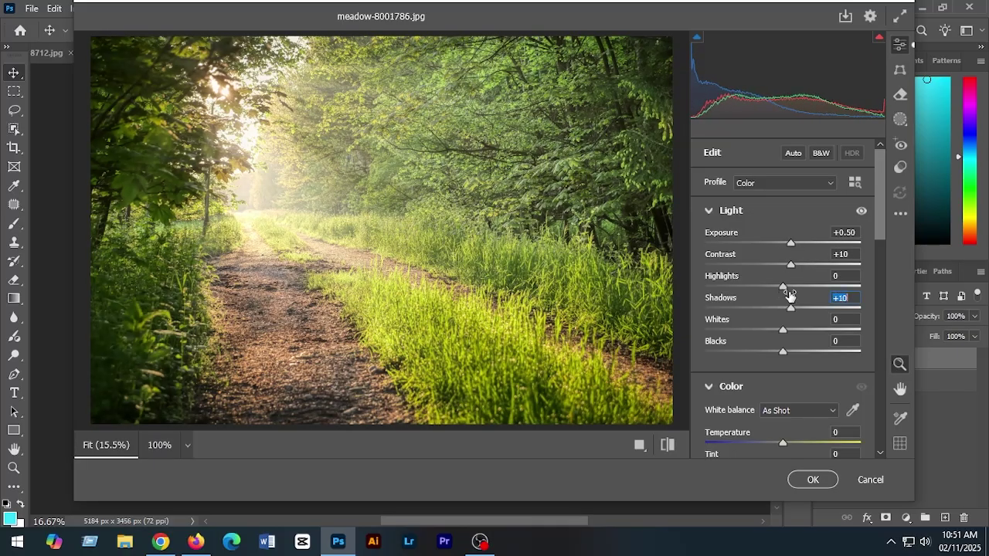
{"action": "left_click_drag", "start_coordinate": [784, 331], "coordinate": [793, 354]}
- Set the meadow photo's clarity to +40, dehaze to +18 and vignette to +5
{"action": "left_click_drag", "start_coordinate": [883, 219], "coordinate": [888, 284]}
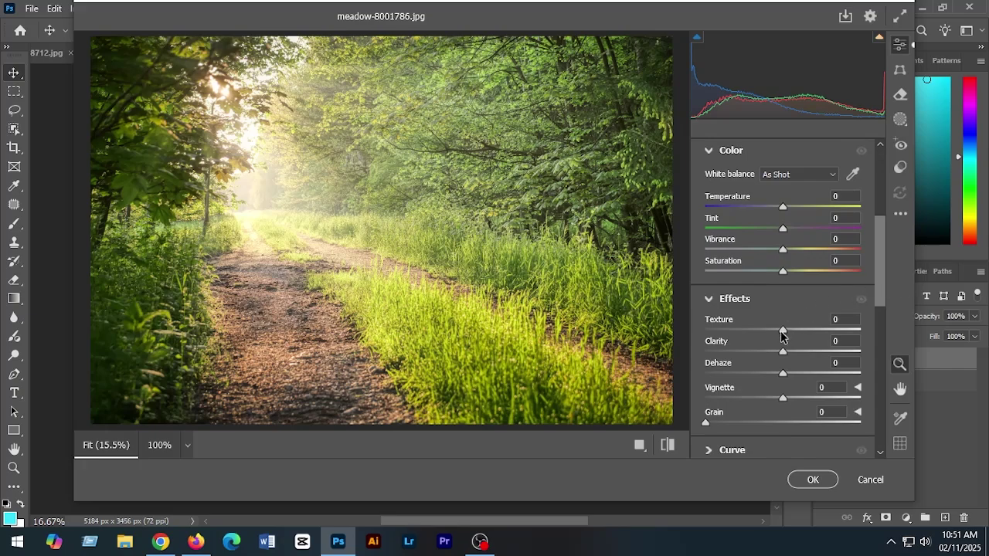
{"action": "left_click_drag", "start_coordinate": [783, 352], "coordinate": [814, 356]}
{"action": "left_click_drag", "start_coordinate": [879, 279], "coordinate": [880, 307]}
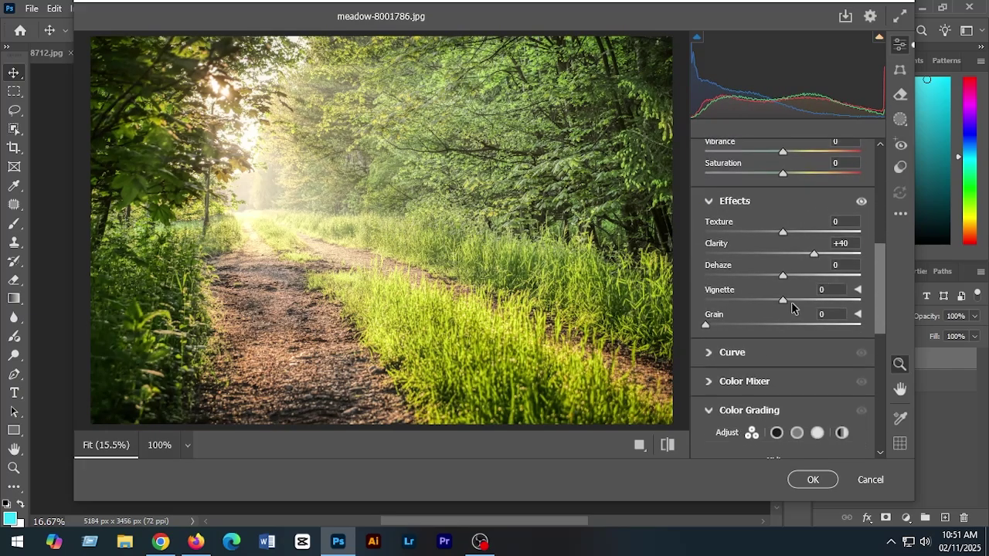
{"action": "left_click_drag", "start_coordinate": [783, 299], "coordinate": [797, 278]}
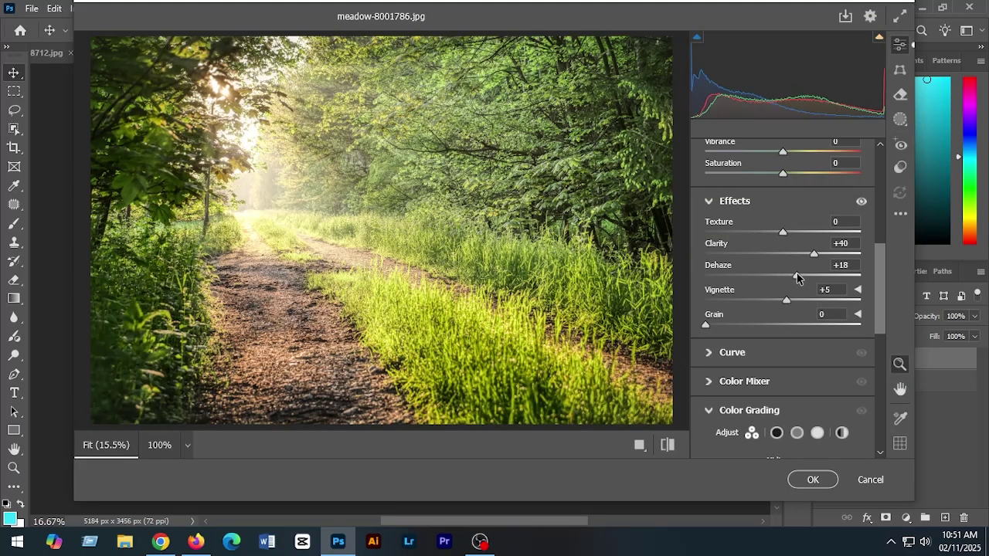
- Set the meadow photo's sharpening to 33, look through the lens blur settings, and apply the Camera Raw filter
{"action": "left_click_drag", "start_coordinate": [879, 310], "coordinate": [885, 415]}
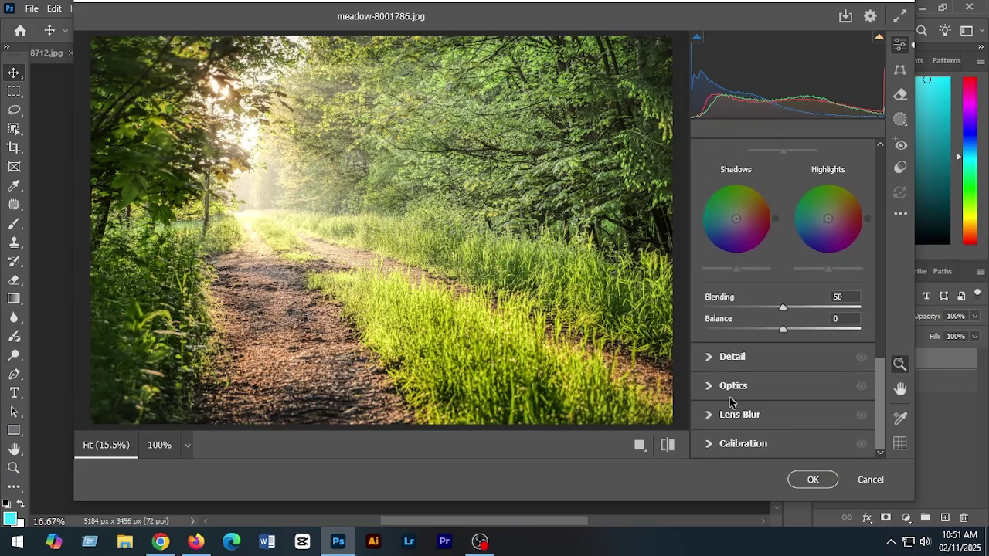
{"action": "left_click", "coordinate": [711, 358]}
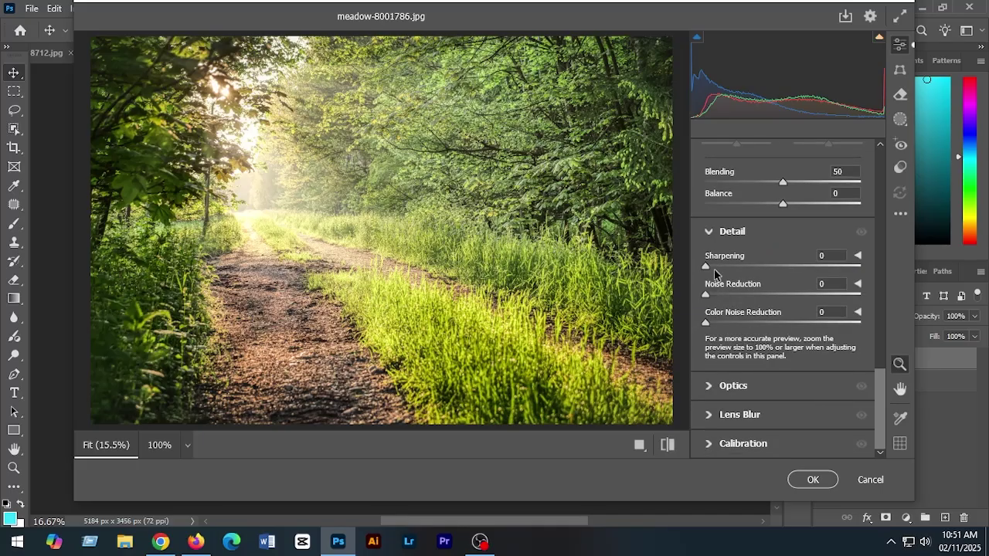
{"action": "left_click_drag", "start_coordinate": [711, 268], "coordinate": [740, 276]}
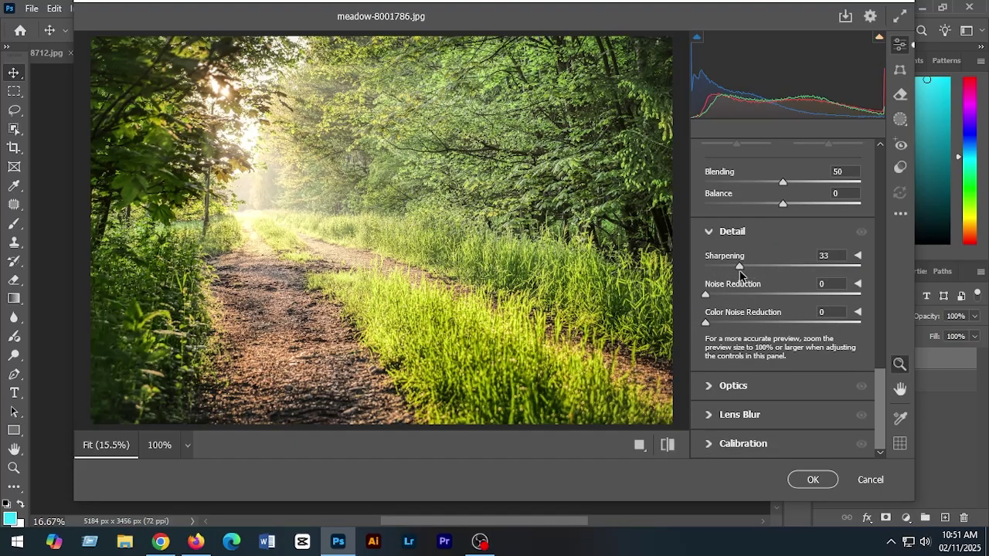
{"action": "left_click", "coordinate": [714, 386]}
{"action": "left_click", "coordinate": [706, 416]}
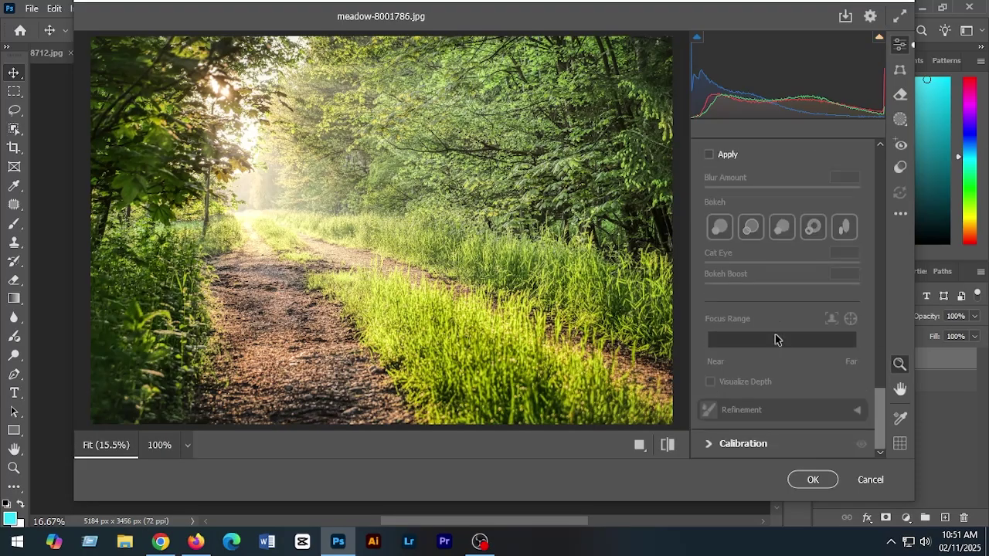
{"action": "left_click", "coordinate": [871, 479]}
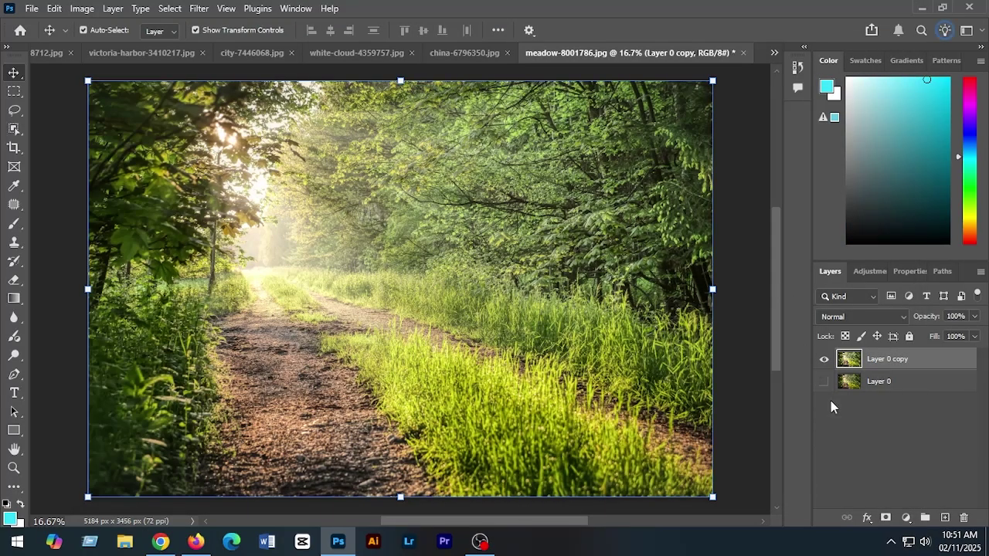
- Show the original Layer 0 and toggle Layer 0 copy's visibility to compare the meadow photo before and after grading
{"action": "left_click", "coordinate": [830, 384]}
{"action": "left_click", "coordinate": [825, 360]}
{"action": "left_click", "coordinate": [825, 359]}
{"action": "left_click", "coordinate": [825, 360]}
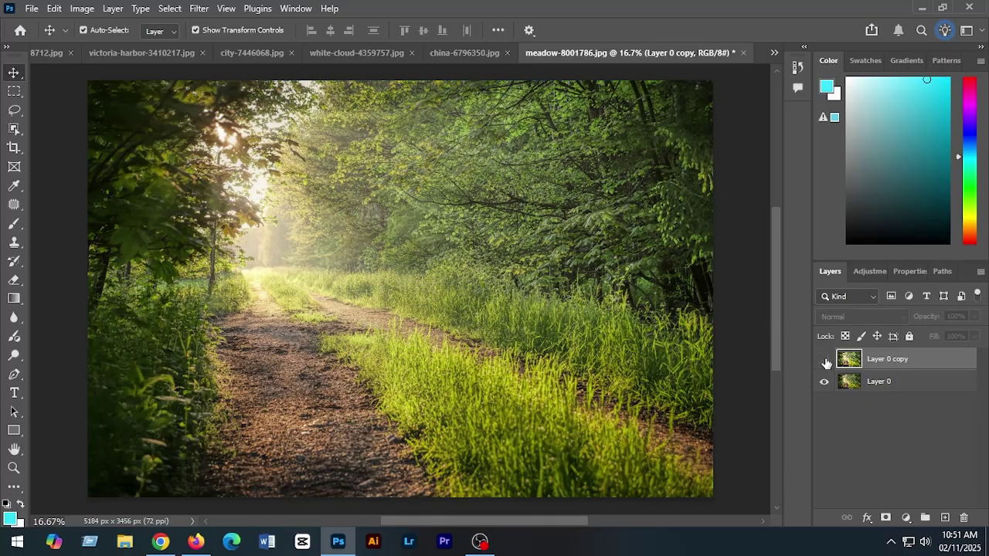
{"action": "left_click", "coordinate": [824, 359]}
{"action": "left_click", "coordinate": [824, 359]}
{"action": "left_click", "coordinate": [825, 359]}
- Switch to sunrise-2775396.jpg at 14.5% zoom, unlock its background, duplicate the layer, and hide the original Layer 0
{"action": "left_click", "coordinate": [774, 52]}
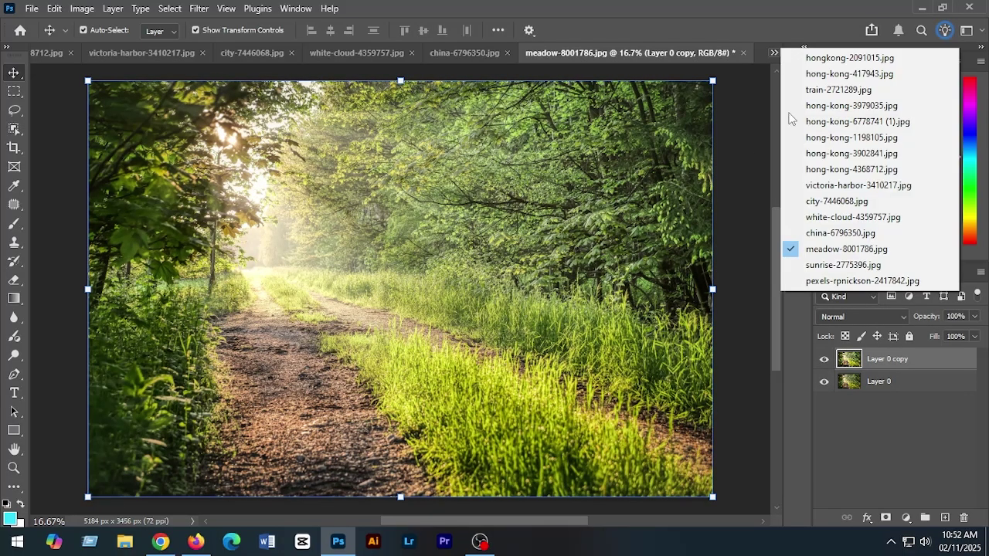
{"action": "left_click", "coordinate": [827, 265]}
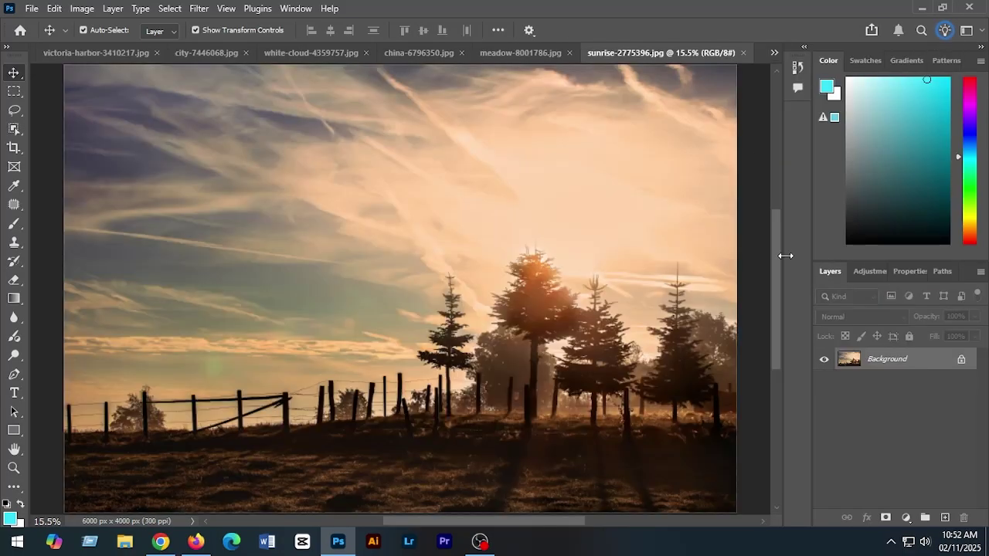
{"action": "left_click", "coordinate": [44, 523]}
{"action": "type", "text": "14.5"}
{"action": "key", "text": "Return"}
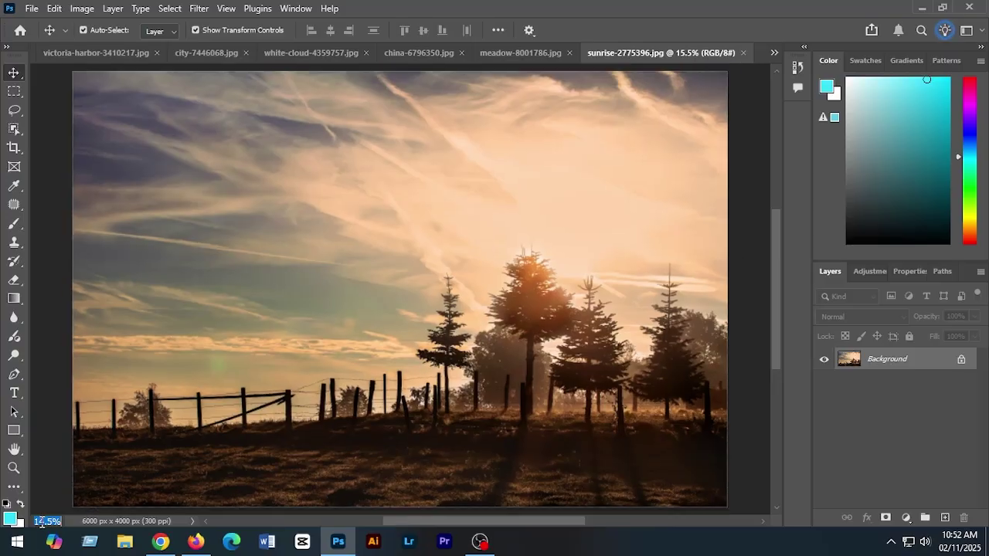
{"action": "left_click", "coordinate": [962, 359]}
{"action": "left_click_drag", "start_coordinate": [913, 362], "coordinate": [943, 518]}
{"action": "left_click", "coordinate": [823, 381]}
- Open the Camera Raw filter on the sunrise duplicate, adjust exposure, and set temperature +5, tint -7, vibrance +7 and saturation +7
{"action": "left_click", "coordinate": [198, 8]}
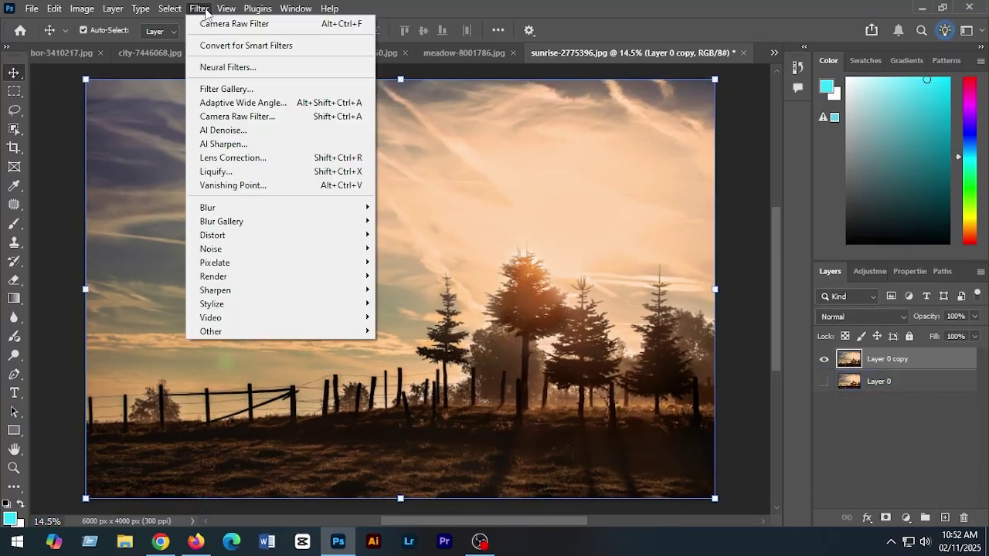
{"action": "left_click", "coordinate": [230, 114]}
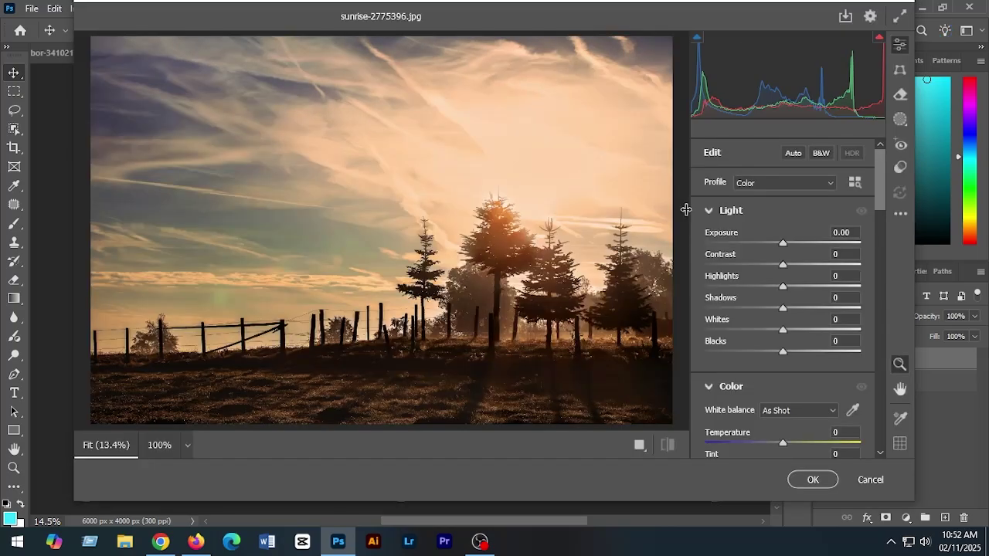
{"action": "mouse_move", "coordinate": [788, 247]}
{"action": "left_mouse_down"}
{"action": "mouse_move", "coordinate": [803, 265]}
{"action": "mouse_move", "coordinate": [780, 245]}
{"action": "left_mouse_up"}
{"action": "left_click_drag", "start_coordinate": [879, 204], "coordinate": [881, 250]}
{"action": "left_click_drag", "start_coordinate": [785, 193], "coordinate": [787, 257]}
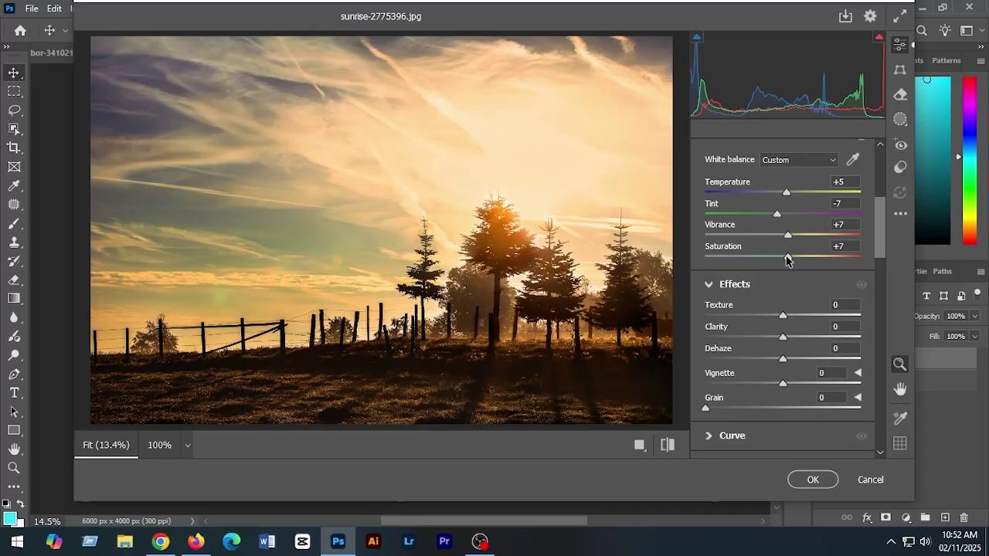
- Set the sunrise photo's clarity to +41, adjust dehaze and vignette, set sharpening to 13, and apply the Camera Raw filter
{"action": "left_click_drag", "start_coordinate": [784, 338], "coordinate": [815, 343]}
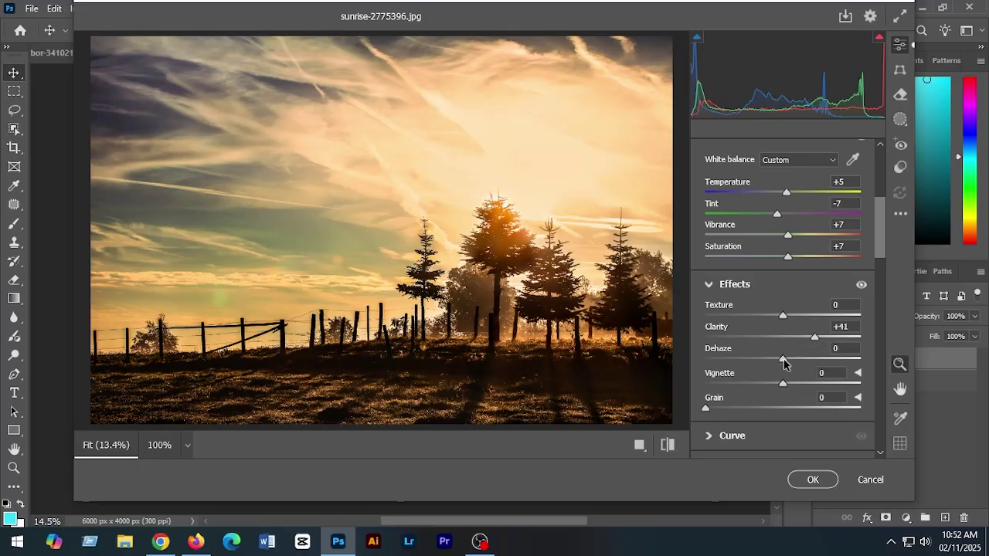
{"action": "left_click_drag", "start_coordinate": [783, 359], "coordinate": [784, 383]}
{"action": "left_click_drag", "start_coordinate": [881, 242], "coordinate": [885, 352]}
{"action": "left_click_drag", "start_coordinate": [705, 330], "coordinate": [720, 334]}
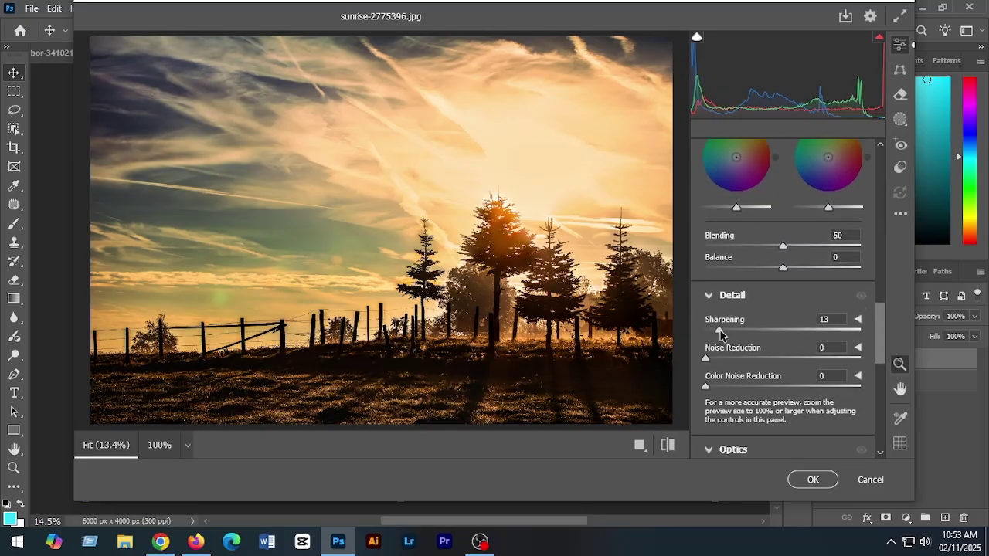
{"action": "left_click", "coordinate": [813, 479]}
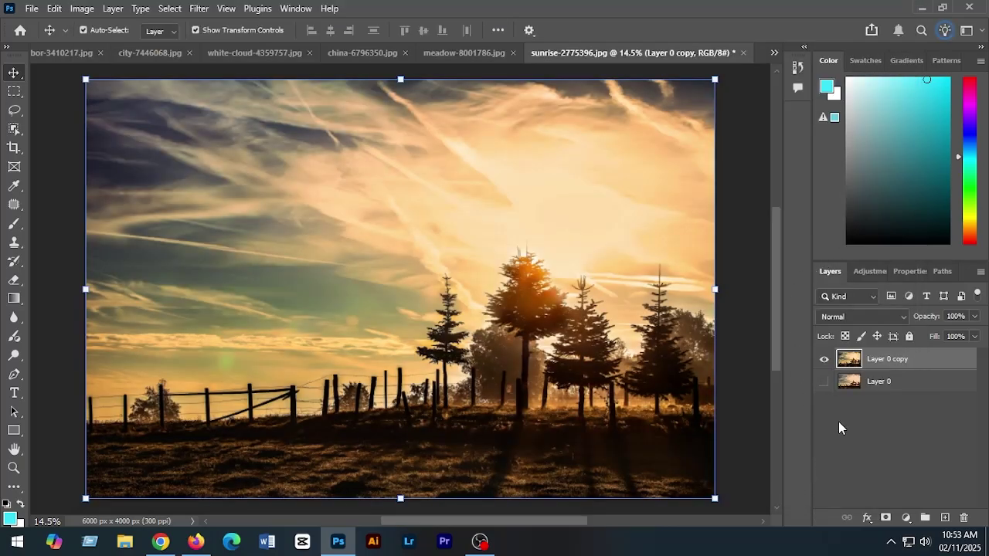
- Show the original Layer 0 and toggle Layer 0 copy's visibility to compare the sunrise photo before and after grading
{"action": "left_click", "coordinate": [825, 361]}
{"action": "left_click", "coordinate": [824, 360]}
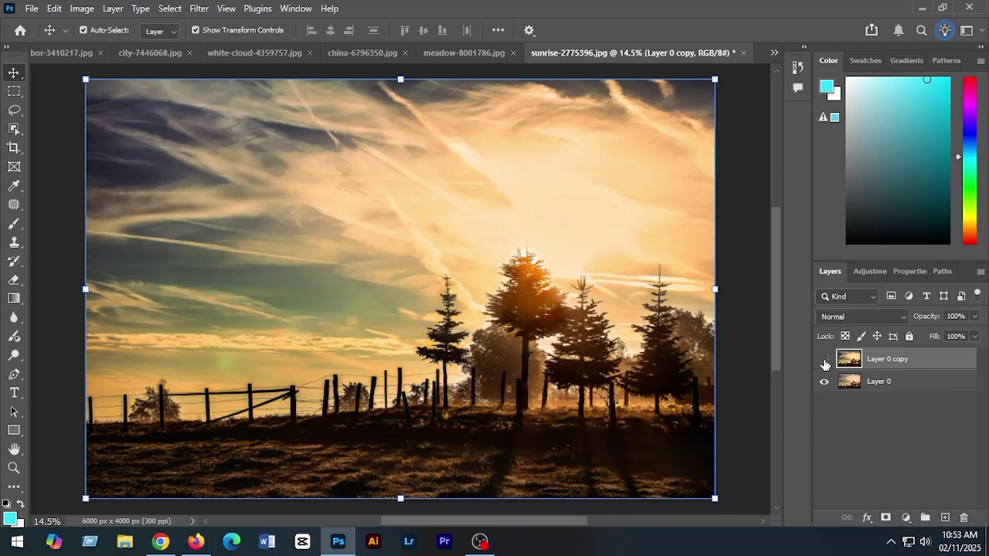
{"action": "left_click", "coordinate": [825, 360]}
{"action": "left_click", "coordinate": [825, 360]}
{"action": "left_click", "coordinate": [824, 360]}
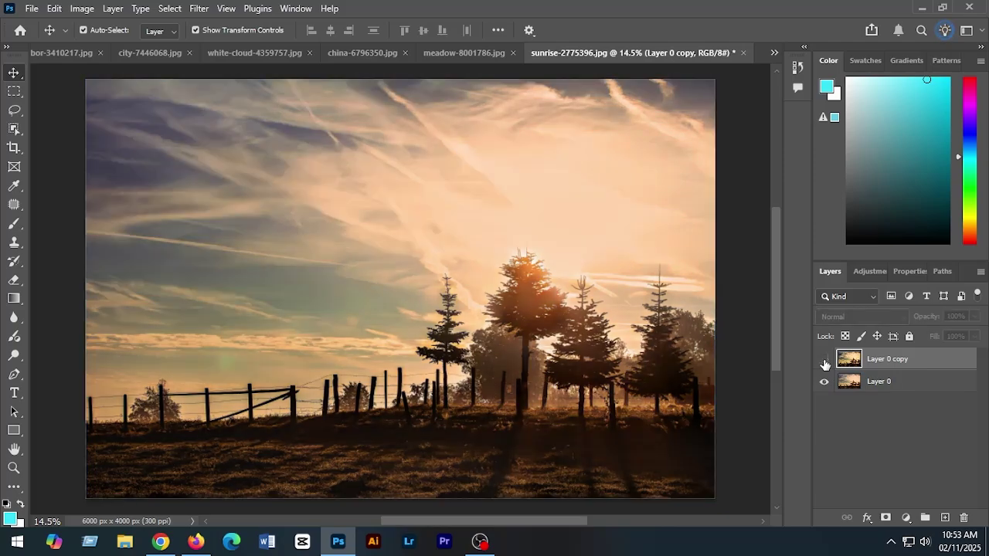
{"action": "left_click", "coordinate": [825, 360]}
{"action": "left_click", "coordinate": [825, 360]}
{"action": "left_click", "coordinate": [825, 360]}
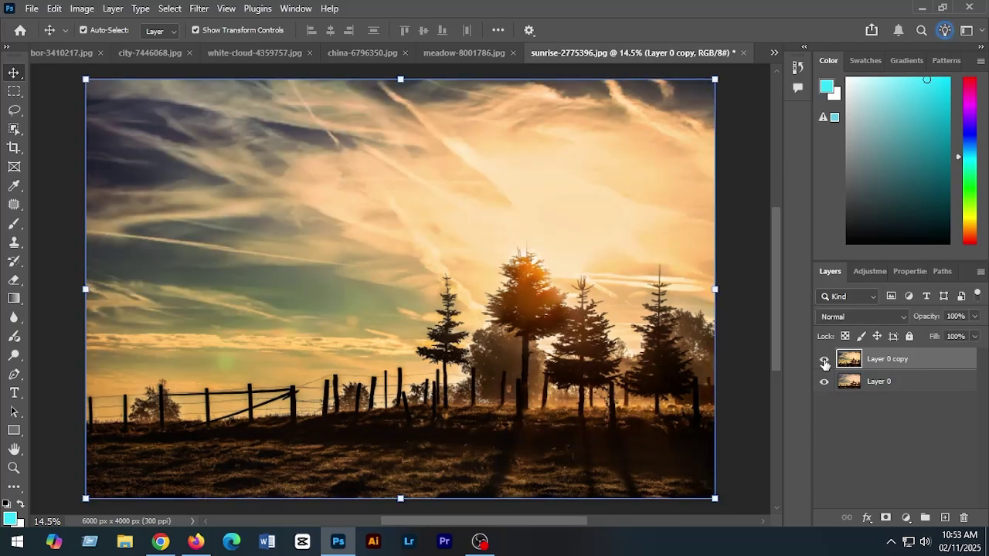
- Switch to the bedroom window photo, unlock its background, duplicate the layer, and hide the original Layer 0
{"action": "left_click", "coordinate": [775, 52]}
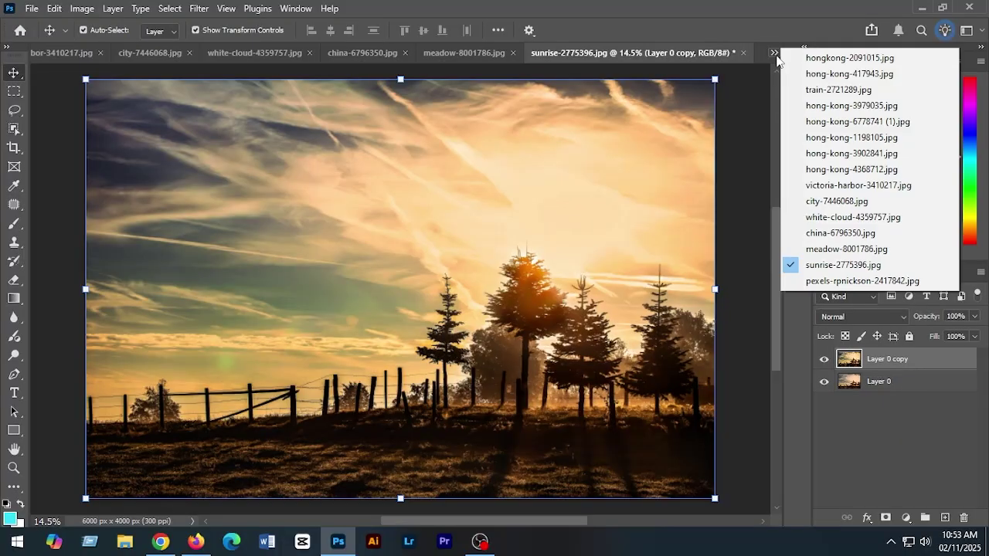
{"action": "left_click", "coordinate": [806, 281]}
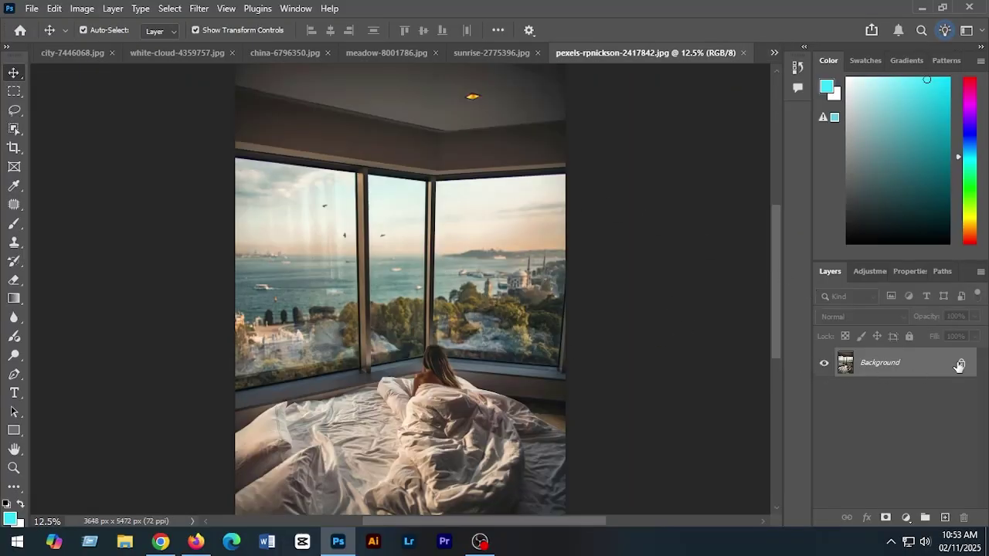
{"action": "left_click", "coordinate": [958, 367]}
{"action": "left_click_drag", "start_coordinate": [918, 369], "coordinate": [945, 517]}
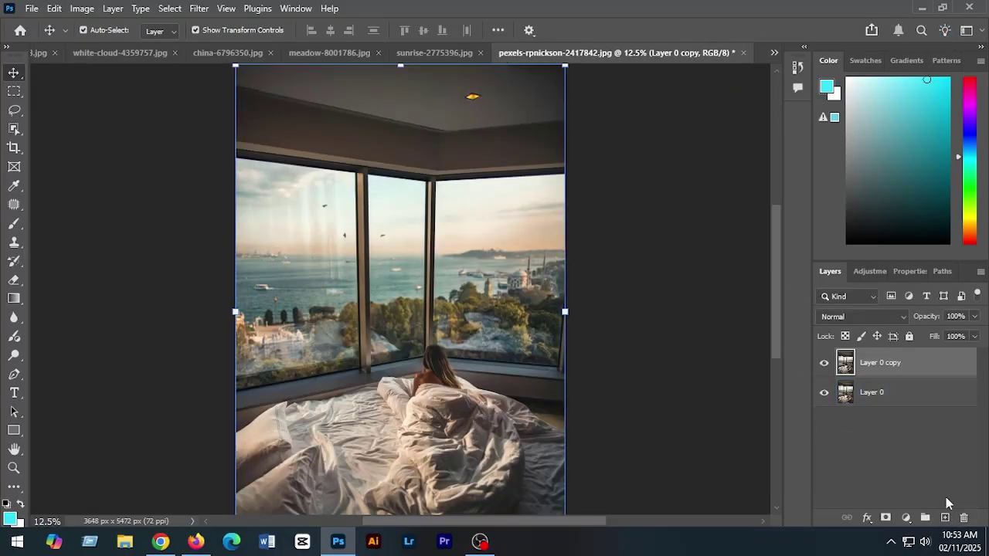
{"action": "left_click", "coordinate": [824, 393]}
- Open the Camera Raw filter on the bedroom duplicate and set exposure +0.85, contrast +5, temperature +8 and saturation +49
{"action": "left_click", "coordinate": [199, 8]}
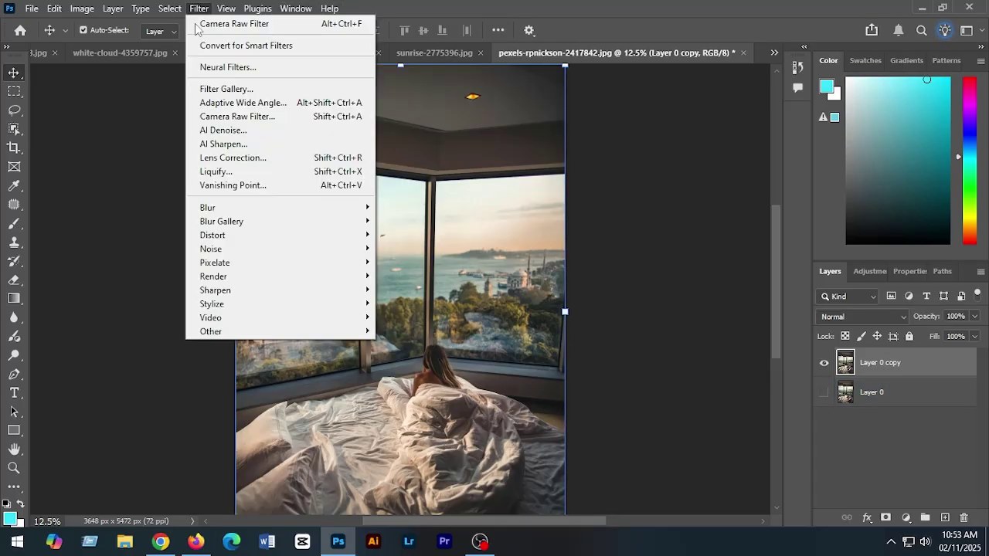
{"action": "left_click", "coordinate": [240, 116]}
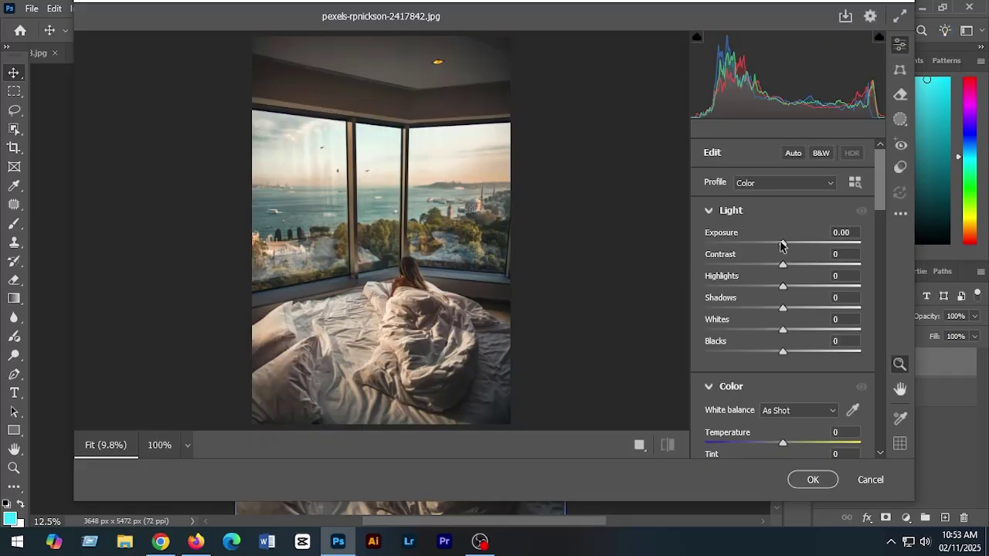
{"action": "mouse_move", "coordinate": [781, 245]}
{"action": "left_mouse_down"}
{"action": "mouse_move", "coordinate": [791, 244]}
{"action": "mouse_move", "coordinate": [788, 267]}
{"action": "mouse_move", "coordinate": [797, 244]}
{"action": "left_mouse_up"}
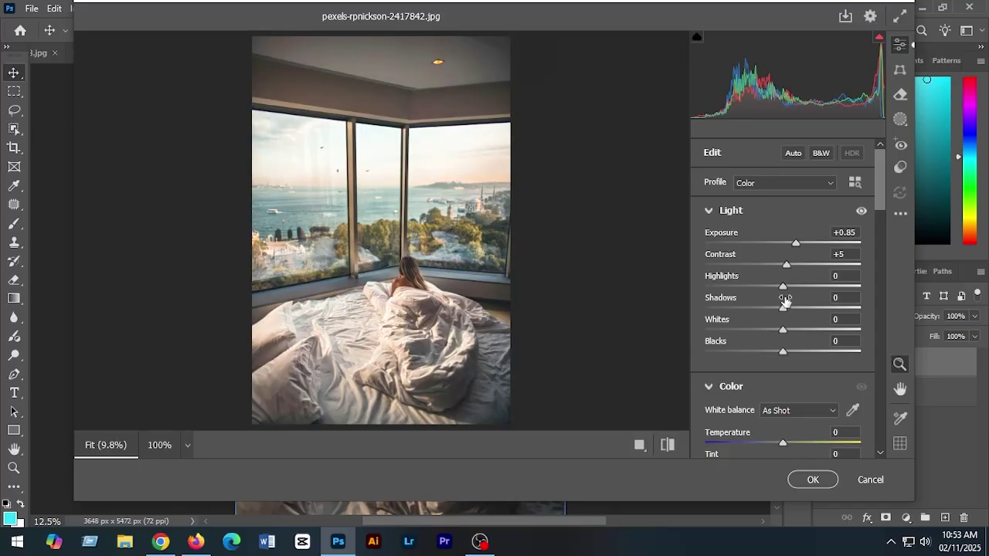
{"action": "scroll", "coordinate": [824, 328], "scroll_direction": "down", "scroll_amount": 1}
{"action": "scroll", "coordinate": [824, 328], "scroll_direction": "down", "scroll_amount": 2}
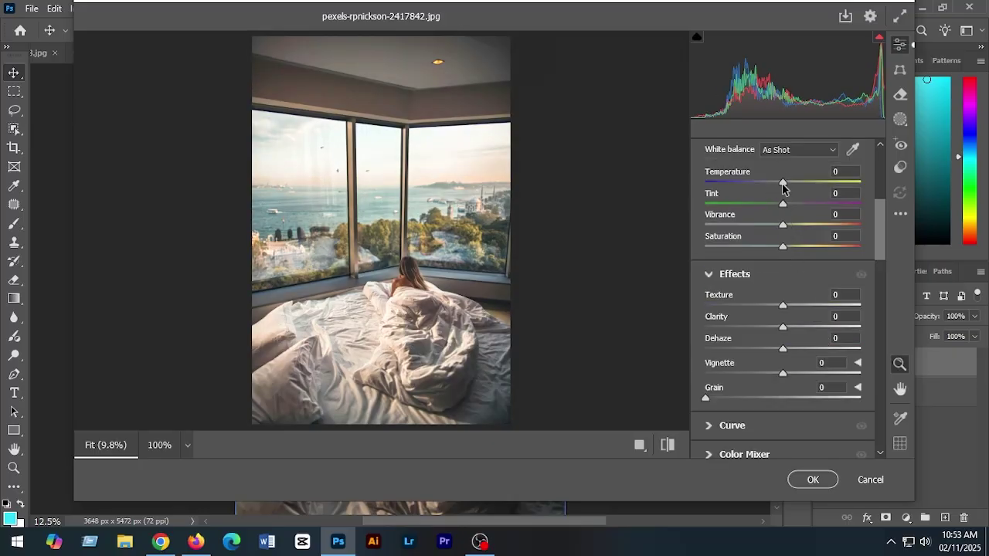
{"action": "left_click_drag", "start_coordinate": [783, 184], "coordinate": [790, 184]}
{"action": "left_click_drag", "start_coordinate": [783, 247], "coordinate": [820, 249]}
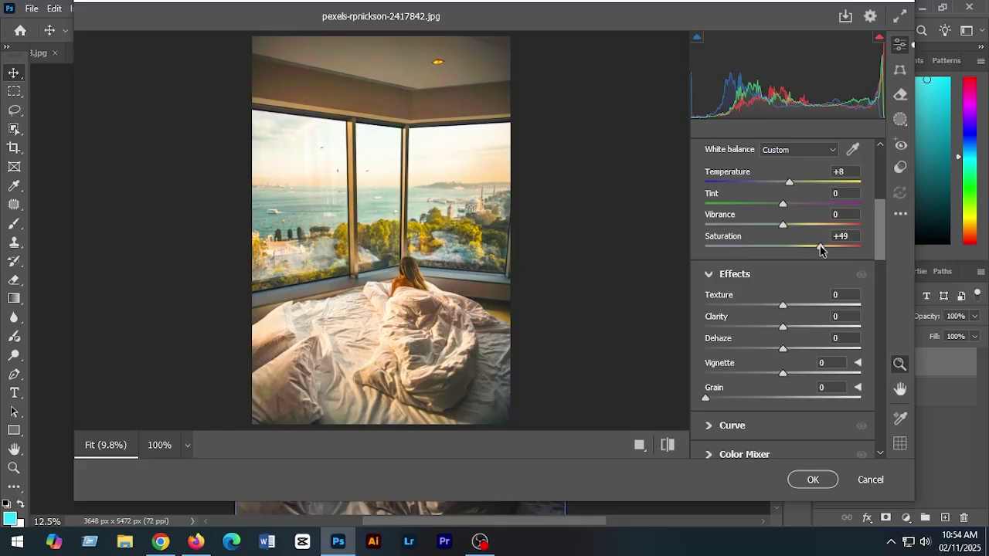
- Set the bedroom photo's clarity to +64, dehaze to +12 and vignette to -7, and apply the Camera Raw filter
{"action": "left_click_drag", "start_coordinate": [783, 327], "coordinate": [833, 327]}
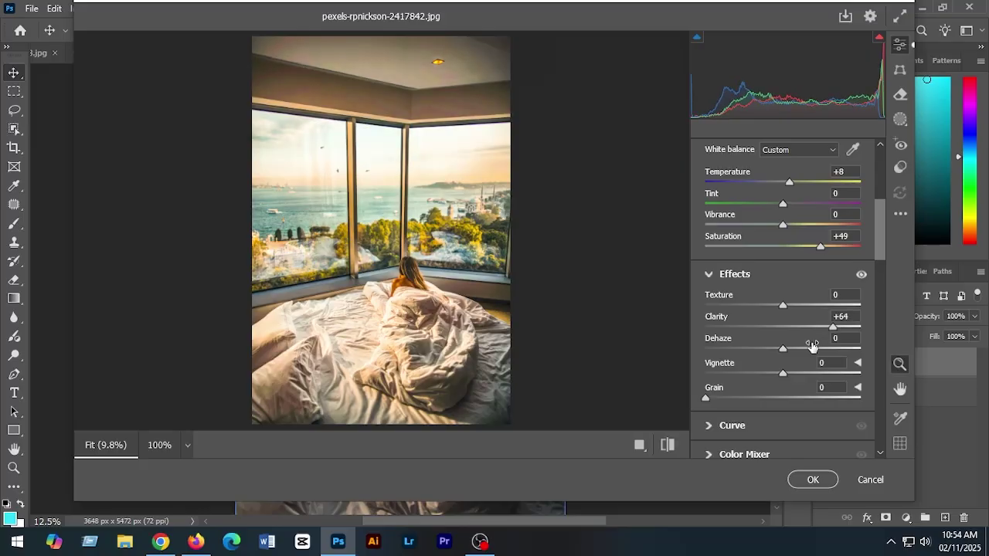
{"action": "left_click_drag", "start_coordinate": [784, 350], "coordinate": [777, 374]}
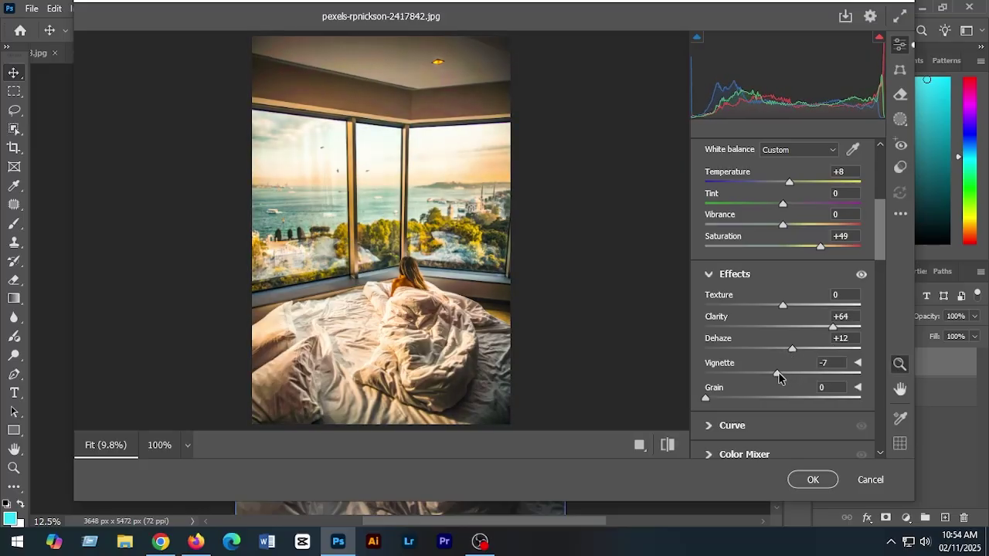
{"action": "left_click", "coordinate": [811, 480]}
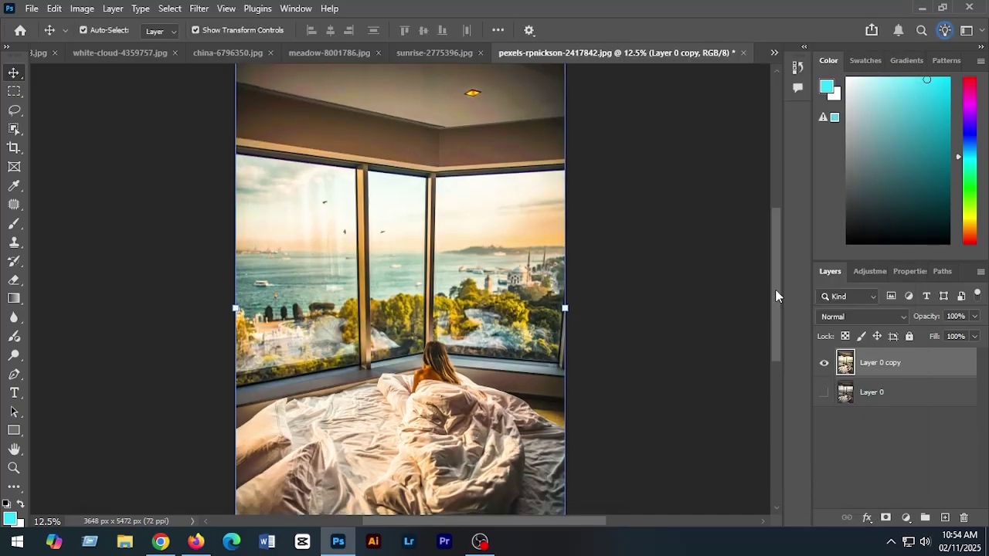
- Show the original Layer 0 and toggle Layer 0 copy's visibility to compare the bedroom photo before and after grading
{"action": "mouse_move", "coordinate": [776, 291]}
{"action": "left_mouse_down"}
{"action": "mouse_move", "coordinate": [773, 313]}
{"action": "mouse_move", "coordinate": [773, 297]}
{"action": "left_mouse_up"}
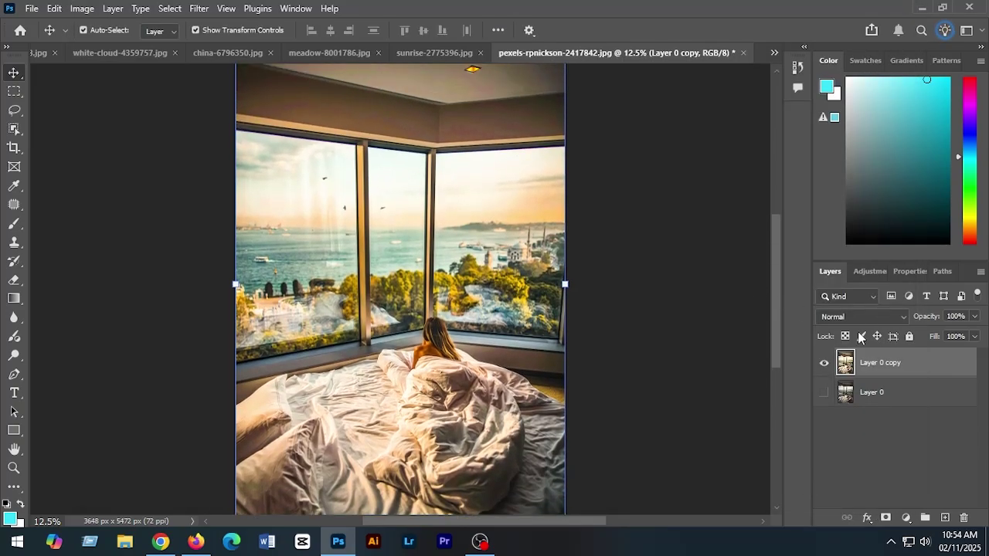
{"action": "left_click", "coordinate": [824, 392]}
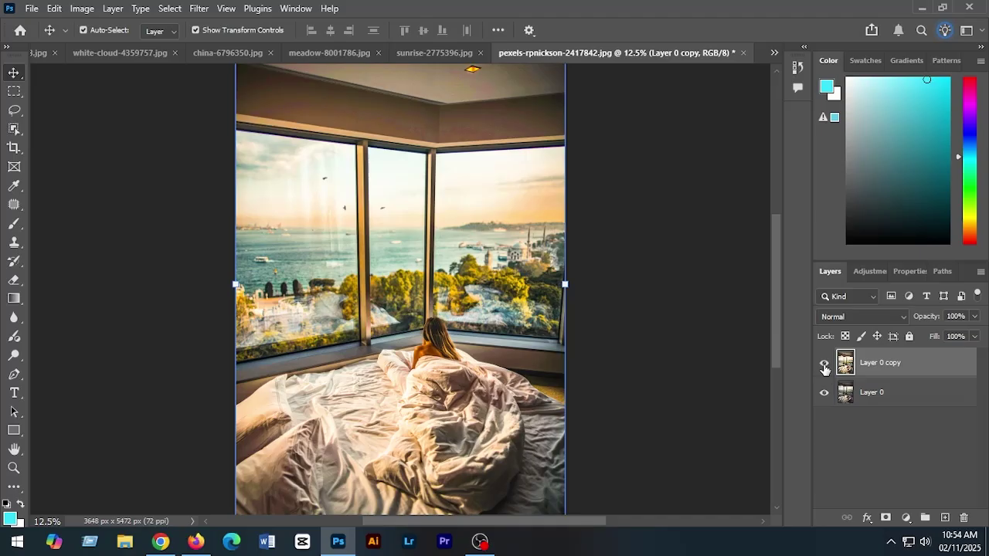
{"action": "left_click", "coordinate": [824, 365]}
{"action": "left_click", "coordinate": [824, 365]}
{"action": "left_click", "coordinate": [825, 368]}
{"action": "left_click", "coordinate": [824, 368]}
{"action": "left_click", "coordinate": [825, 368]}
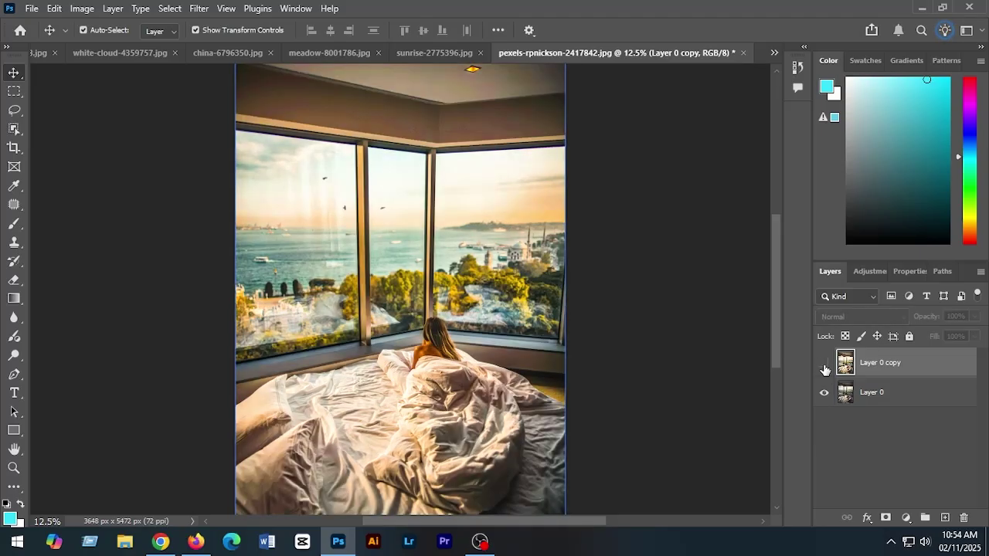
{"action": "left_click", "coordinate": [824, 368]}
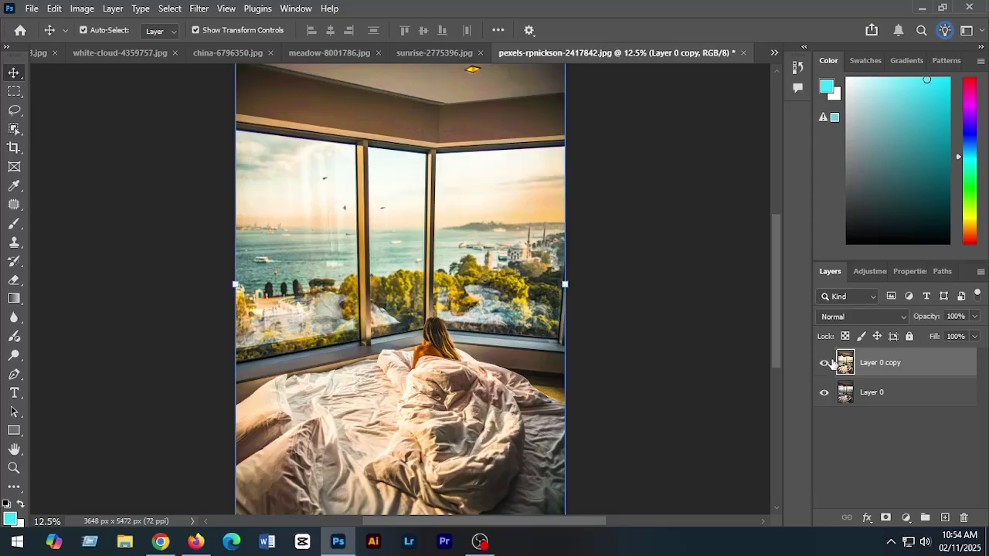
{"action": "mouse_move", "coordinate": [773, 258]}
{"action": "left_mouse_down"}
{"action": "mouse_move", "coordinate": [788, 192]}
{"action": "mouse_move", "coordinate": [790, 290]}
{"action": "mouse_move", "coordinate": [787, 260]}
{"action": "left_mouse_up"}
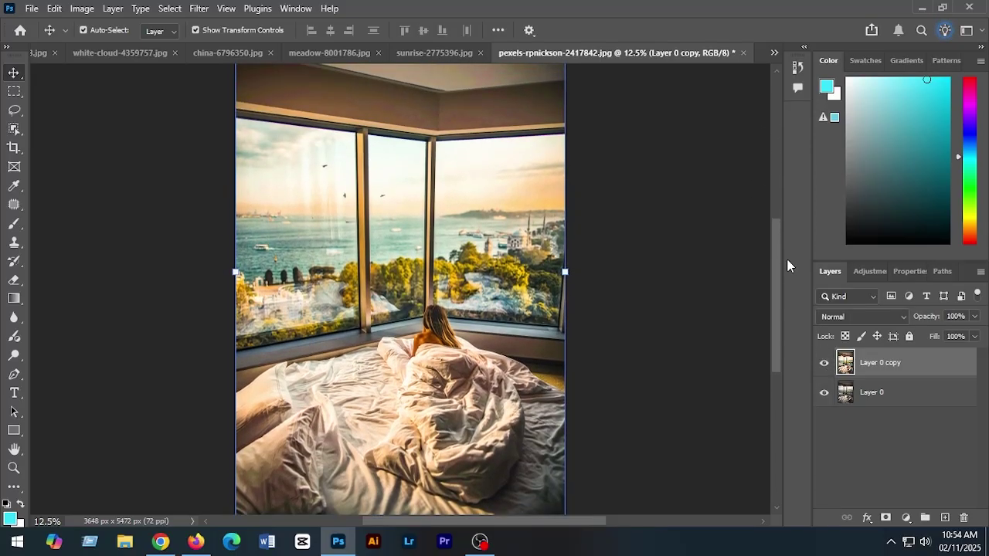